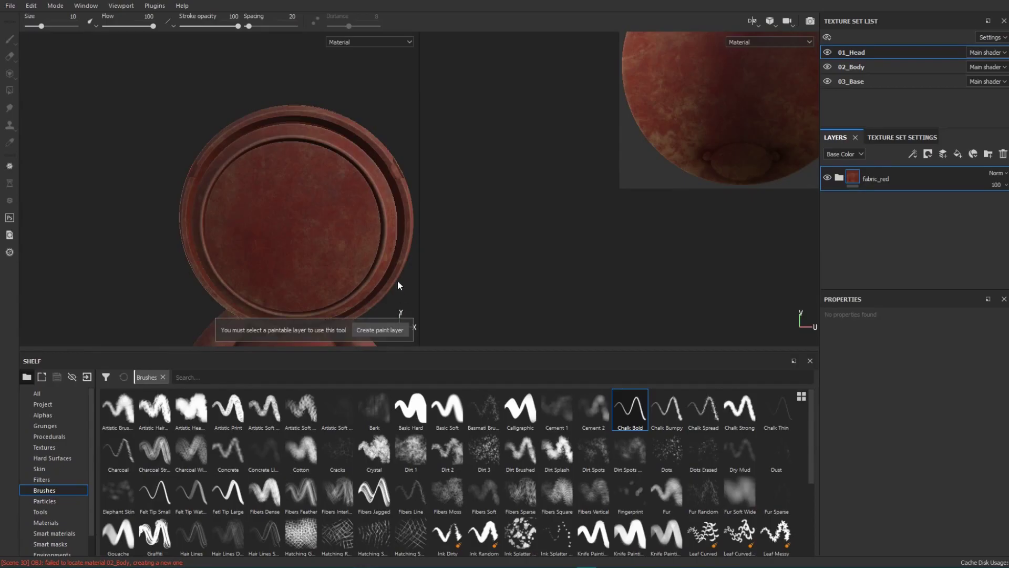
mouse_move(397, 271)
left_mouse_down("alt")
mouse_move(346, 227)
mouse_move(368, 230)
mouse_move(371, 220)
mouse_move(342, 217)
mouse_move(322, 172)
mouse_move(299, 176)
mouse_move(333, 218)
mouse_move(322, 258)
left_mouse_up("alt")
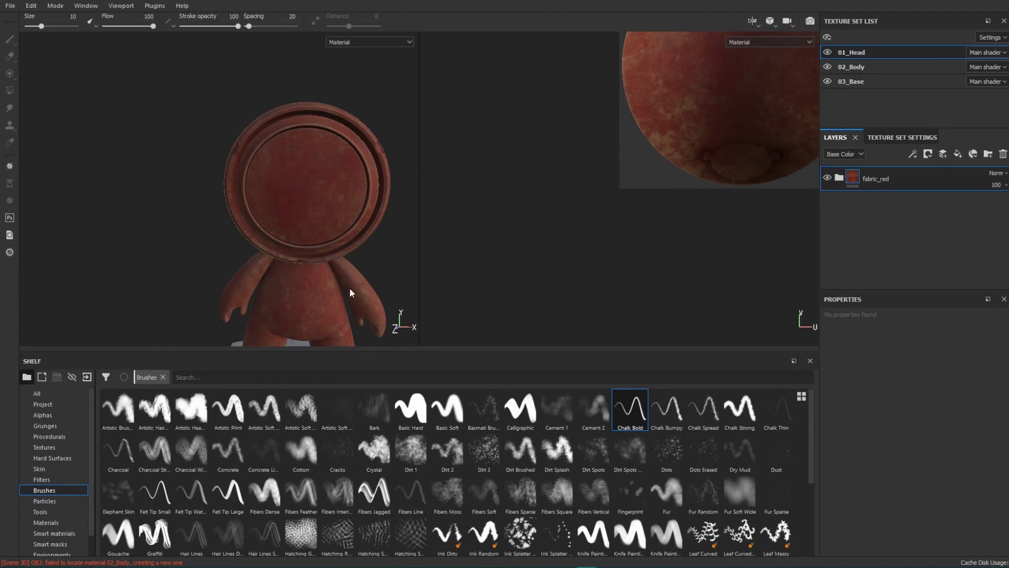
left_click_drag(348, 280, 326, 286, "alt")
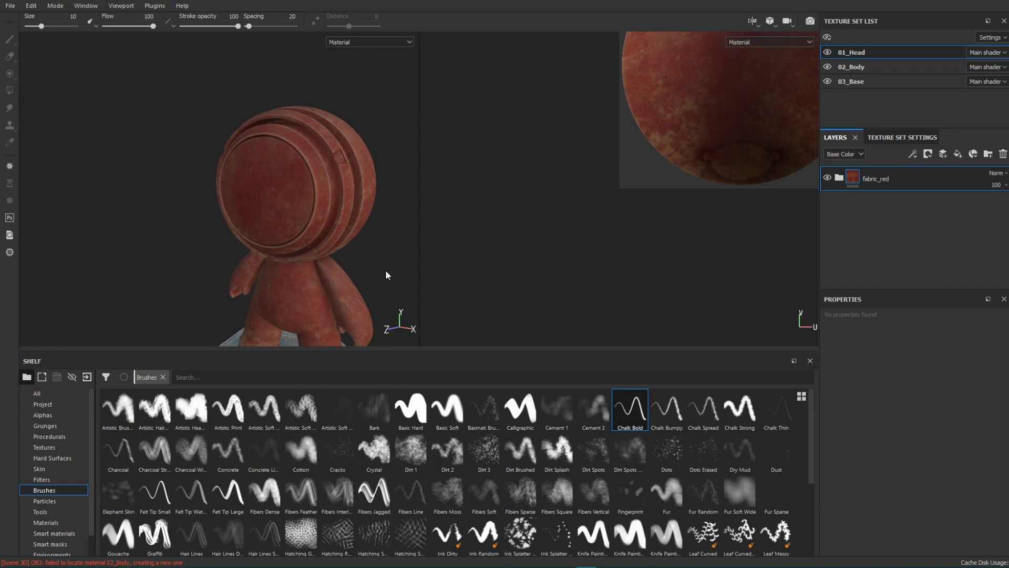
left_click_drag(356, 275, 342, 282, "alt")
left_click_drag(303, 220, 290, 227, "alt")
right_click_drag(290, 228, 285, 261, "alt")
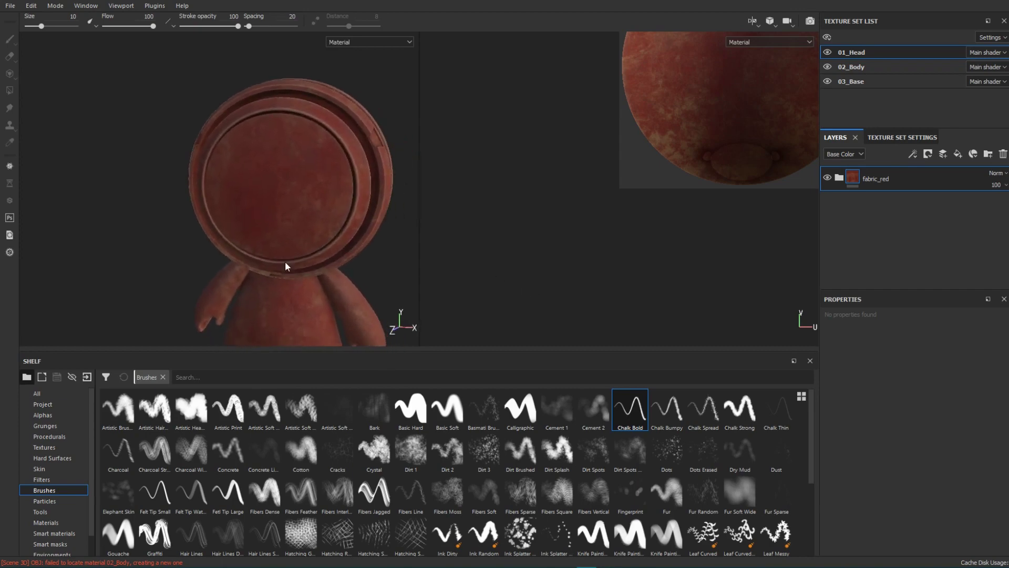
left_click_drag(285, 261, 310, 276, "alt")
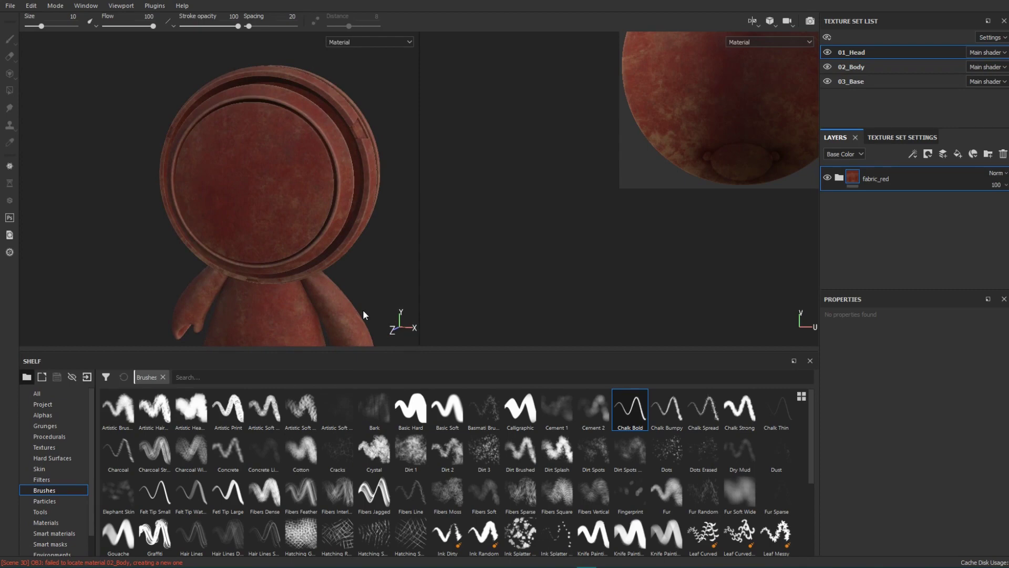
Step: Add a fill layer above fabric_red on the head with only the color and height channels enabled
left_click(957, 154)
left_click(886, 429)
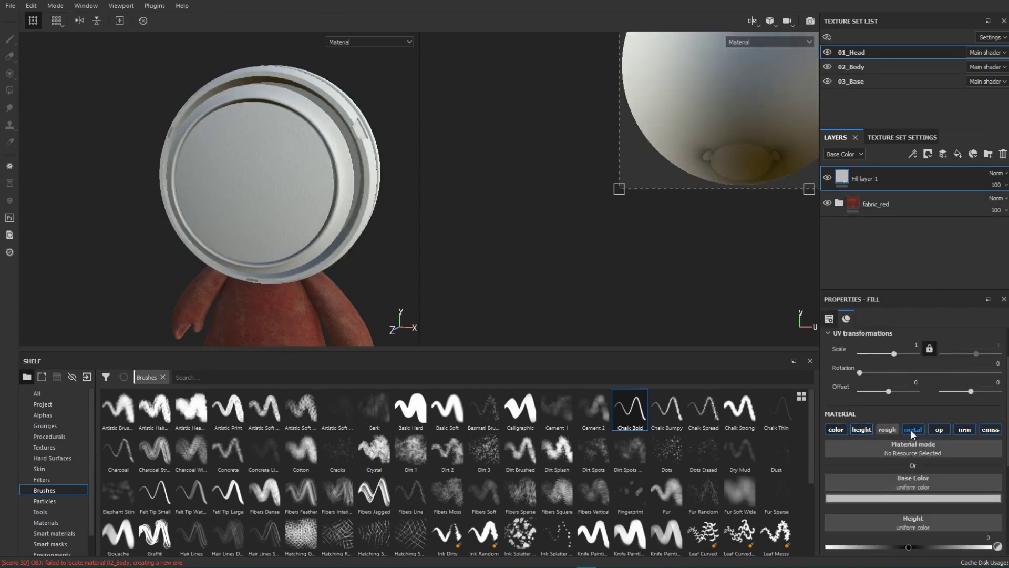
left_click(913, 429)
left_click(939, 430)
left_click(964, 429)
left_click(990, 429)
Step: Set the fill layer's base color to black and its height to about -0.0615
left_click(913, 498)
left_click(882, 479)
left_click(906, 547)
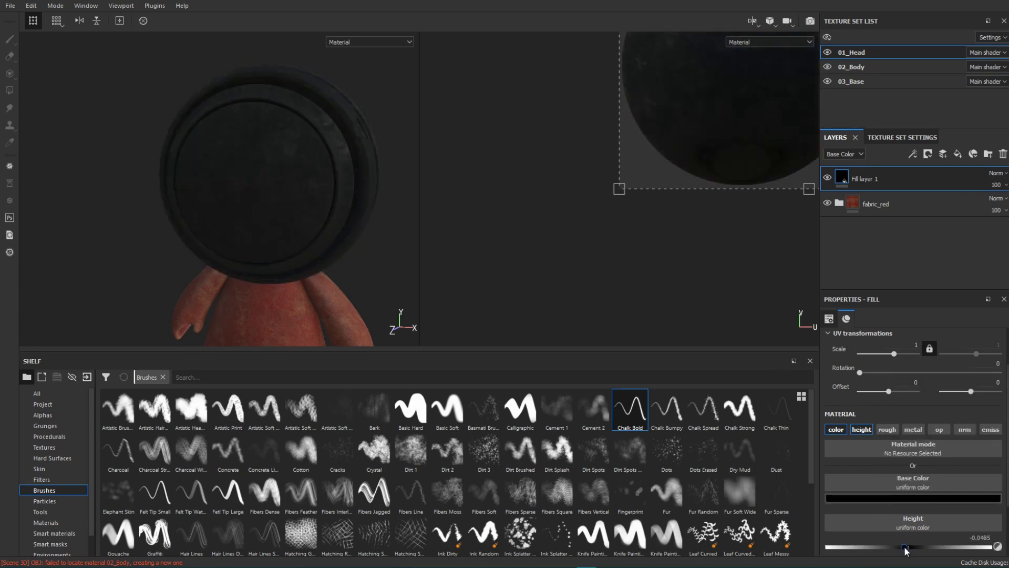
left_click_drag(906, 550, 903, 548)
Step: Add a black mask to the fill layer and paint a tapered diagonal tear across the face disc with Chalk Bold at size 3.05
right_click(841, 173)
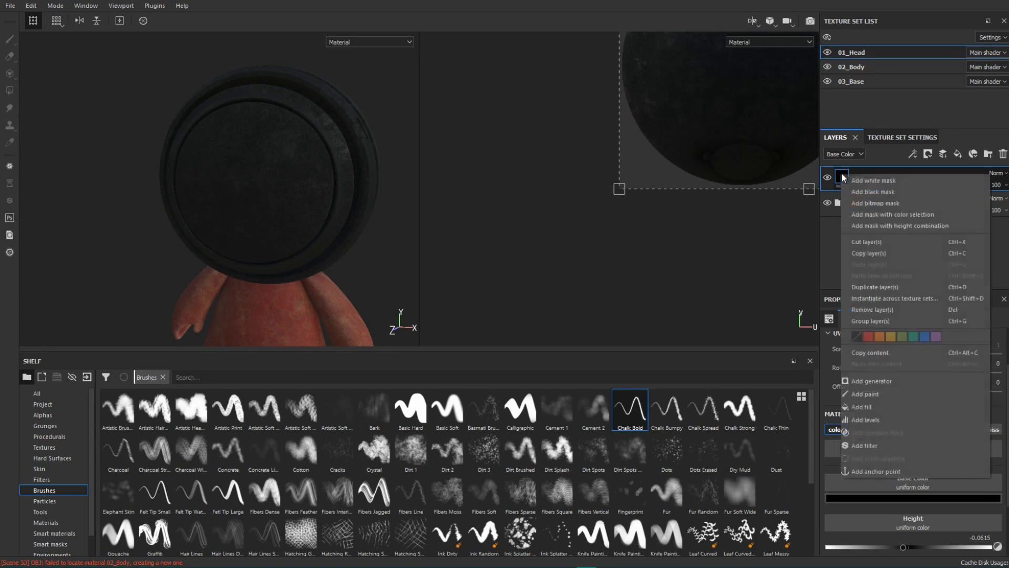
left_click(889, 194)
key("1")
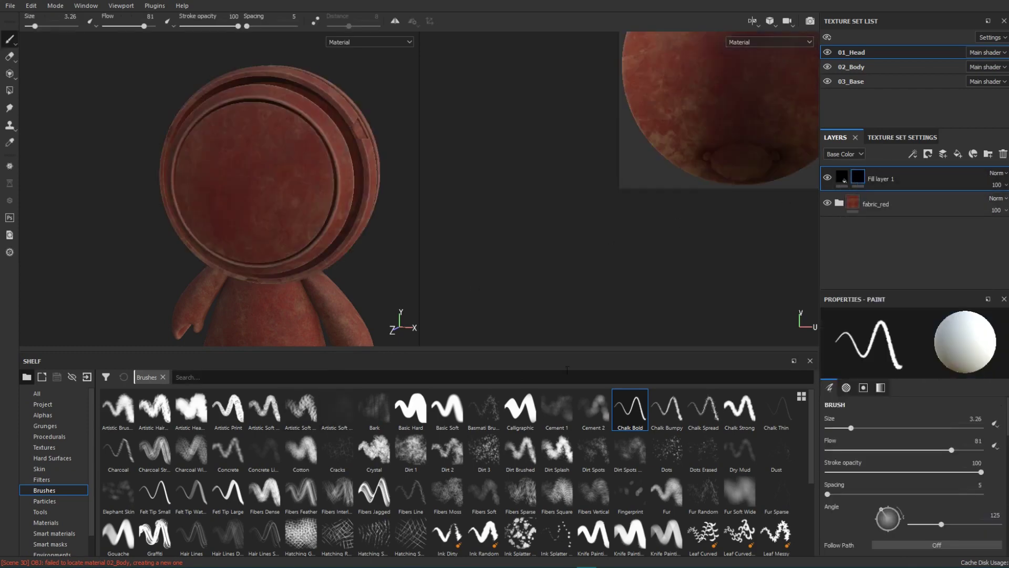
left_click(624, 426)
mouse_move(279, 203)
left_mouse_down("alt")
mouse_move(305, 193)
mouse_move(331, 210)
mouse_move(333, 225)
mouse_move(331, 180)
mouse_move(299, 206)
mouse_move(329, 251)
mouse_move(303, 180)
mouse_move(321, 222)
left_mouse_up("alt")
key("bracketright")
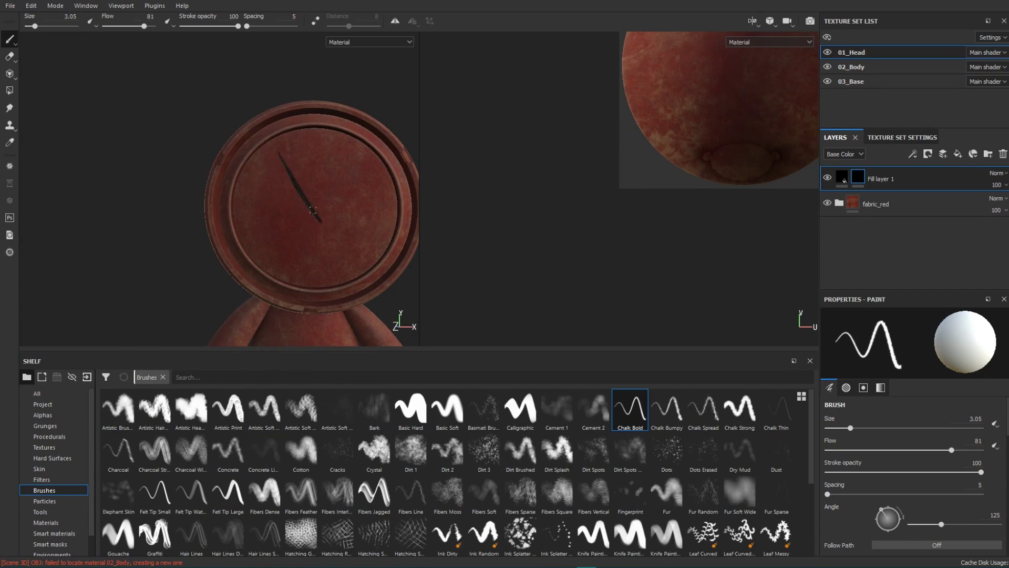
left_click_drag(322, 223, 347, 262)
left_click_drag(316, 206, 339, 248)
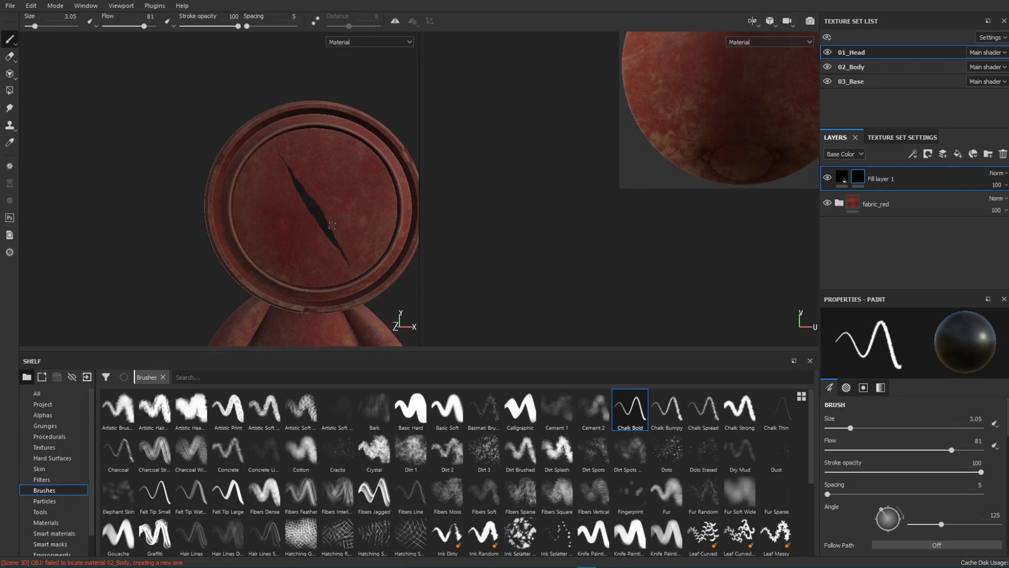
Step: Lower the opacity of the masked fill layer to 65
left_click_drag(372, 230, 373, 268, "alt")
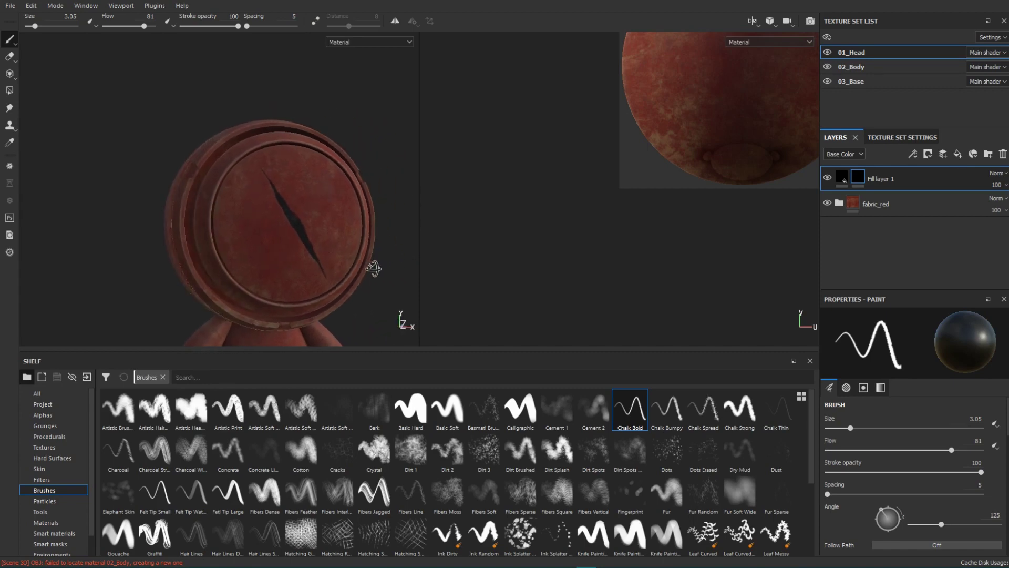
left_click(995, 185)
left_click(1008, 204)
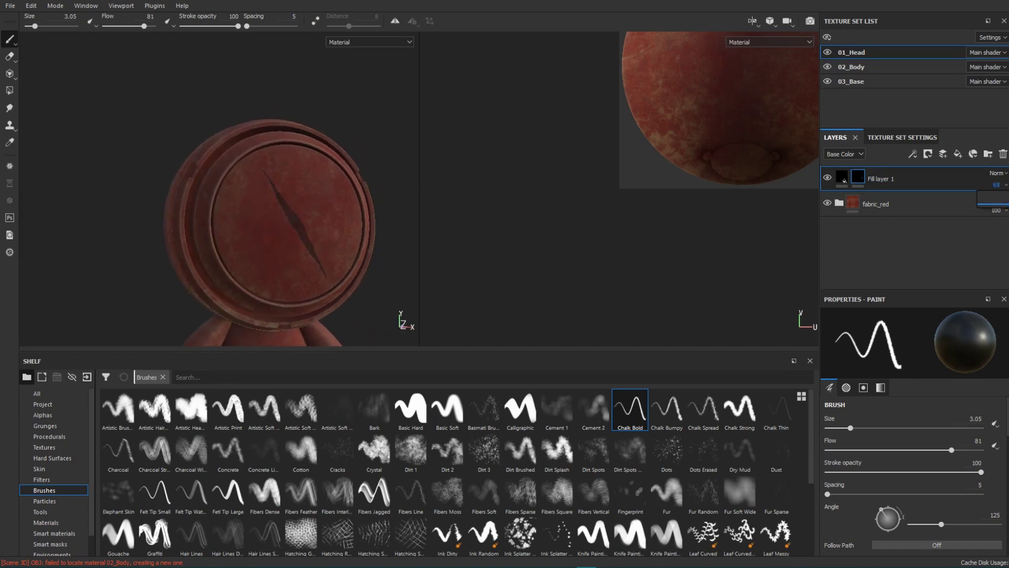
left_click_drag(1008, 204, 1004, 204)
Step: Deepen the tear by setting the fill layer's height to about -0.2362
right_click_drag(313, 275, 335, 369, "alt")
scroll(307, 247, "up", 3)
left_click(841, 177)
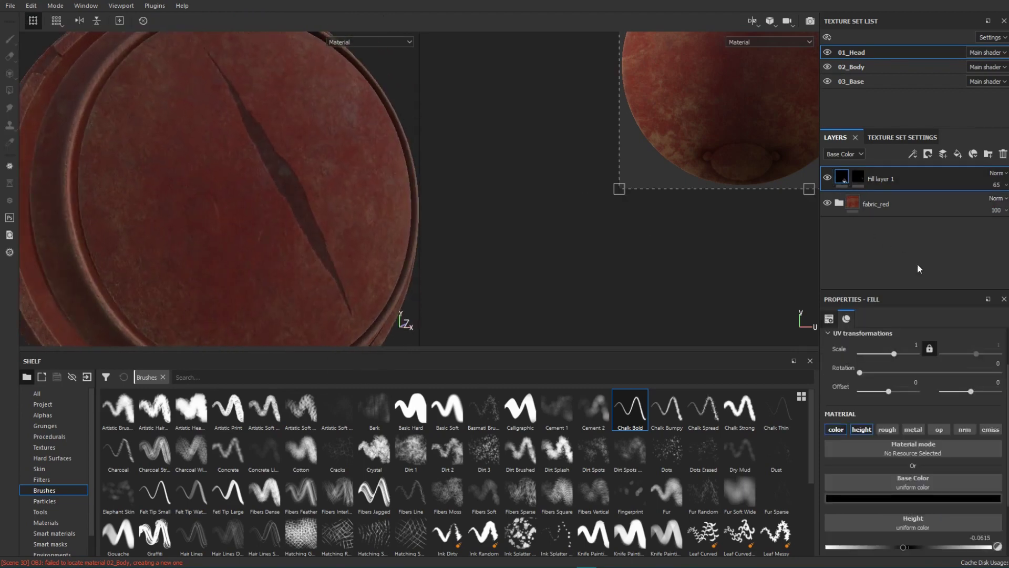
left_click_drag(903, 547, 888, 548)
left_click_drag(344, 270, 289, 214, "alt")
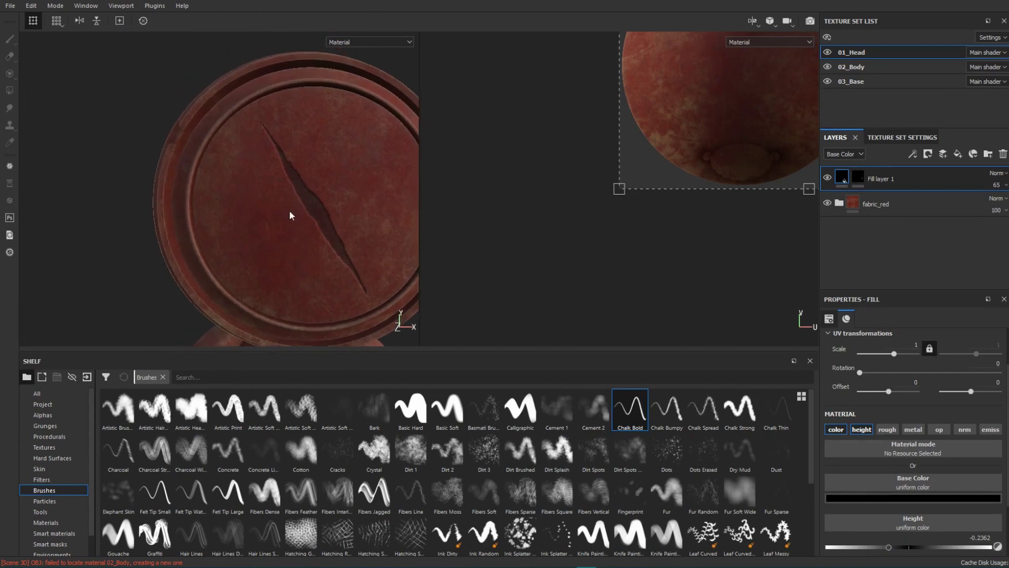
Step: Add a paint layer on top of the stack with only the color and height channels enabled for painting
left_click(943, 155)
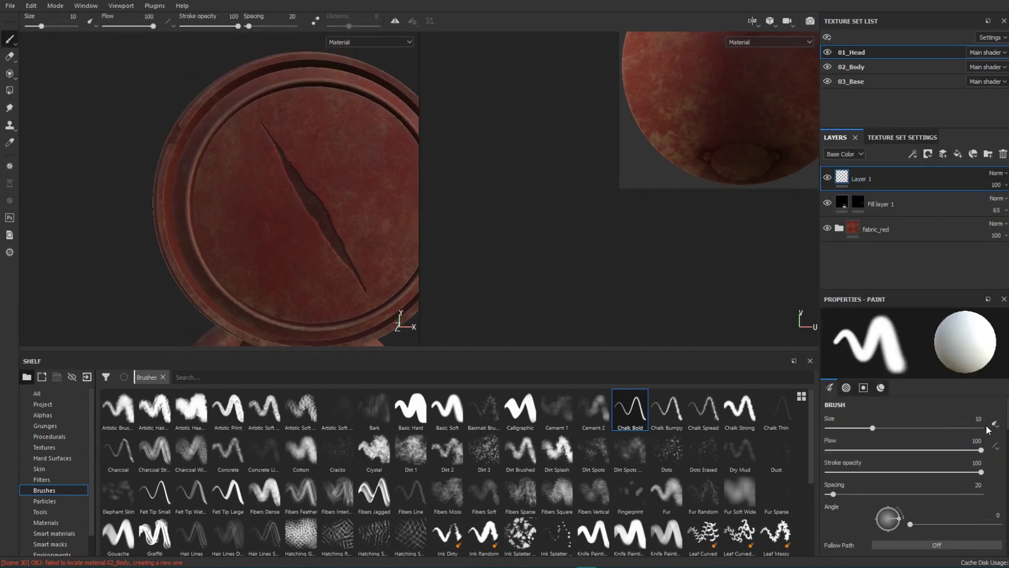
scroll(1004, 457, "down", 5)
scroll(1006, 461, "down", 4)
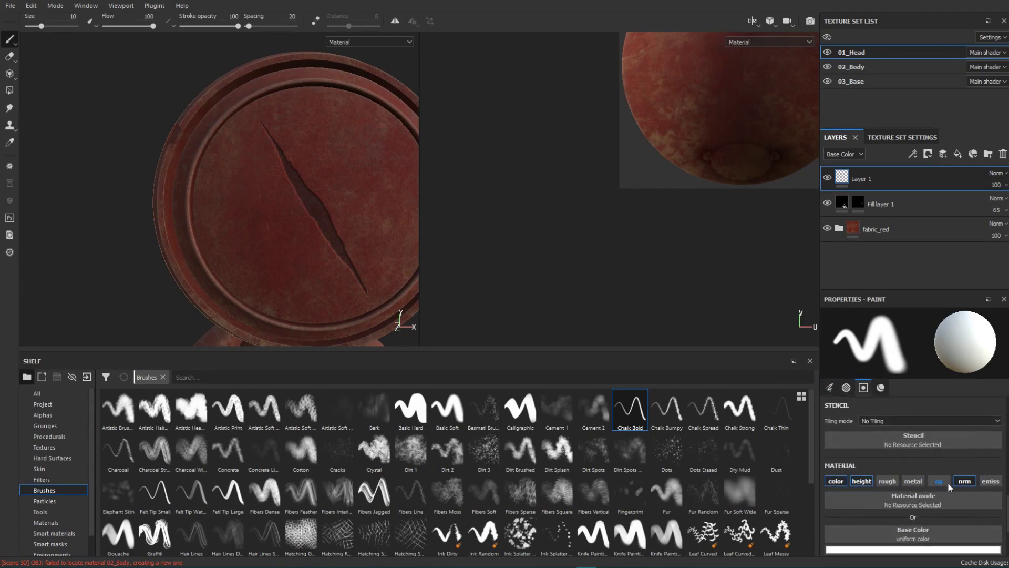
scroll(888, 481, "down", 2)
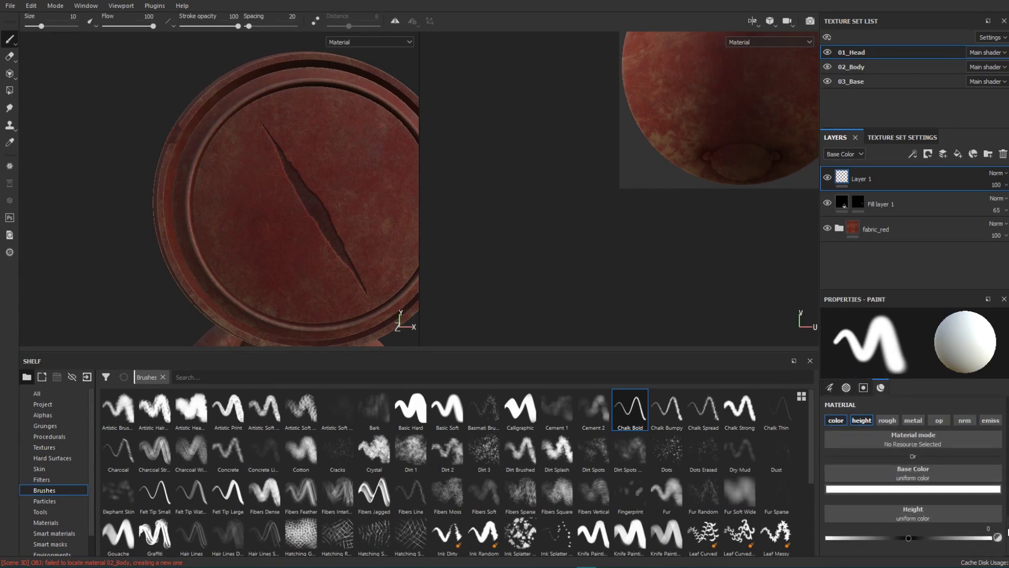
Step: Sample a reddish color from the head, lighten it to a pale pinkish brown base color, and set the paint height to 0.1327
left_click(910, 491)
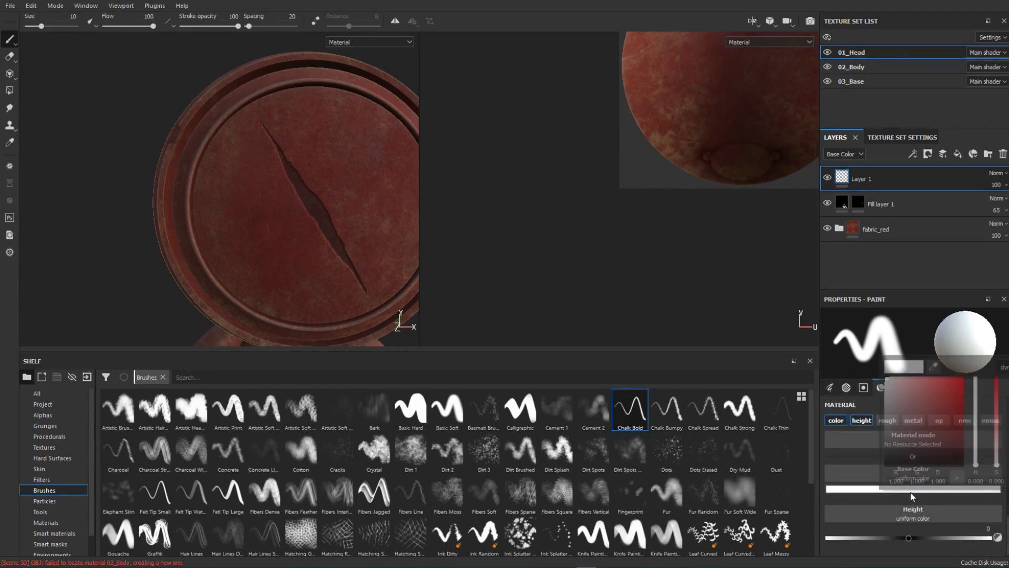
left_click(933, 367)
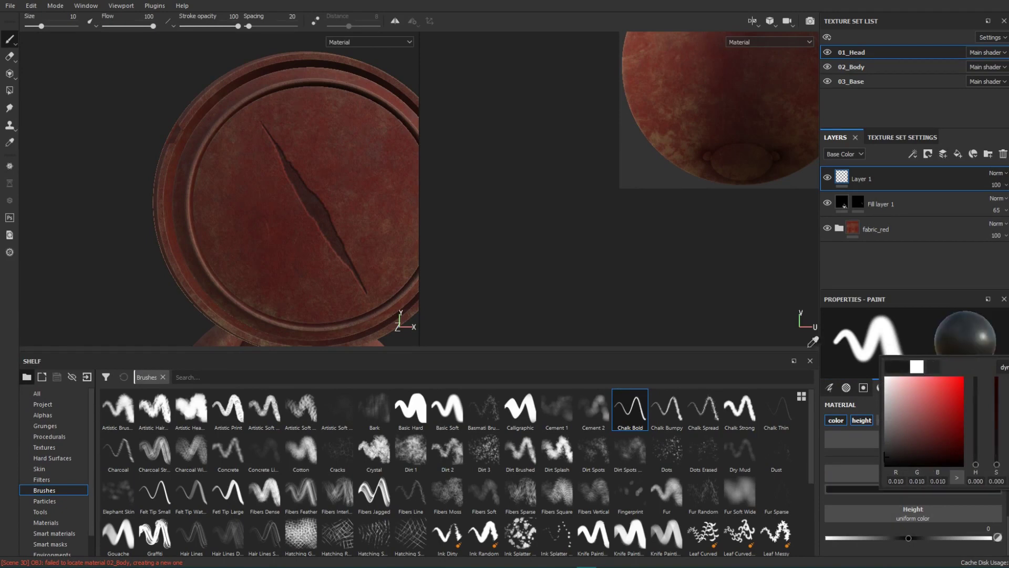
left_click(190, 193)
left_click(913, 418)
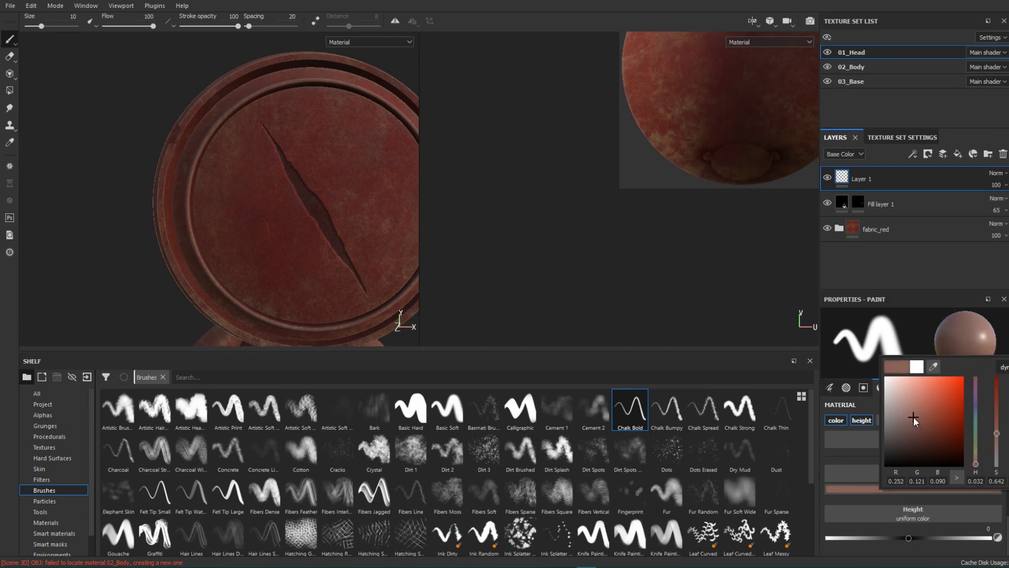
left_click_drag(914, 417, 913, 414)
left_click_drag(917, 538, 916, 541)
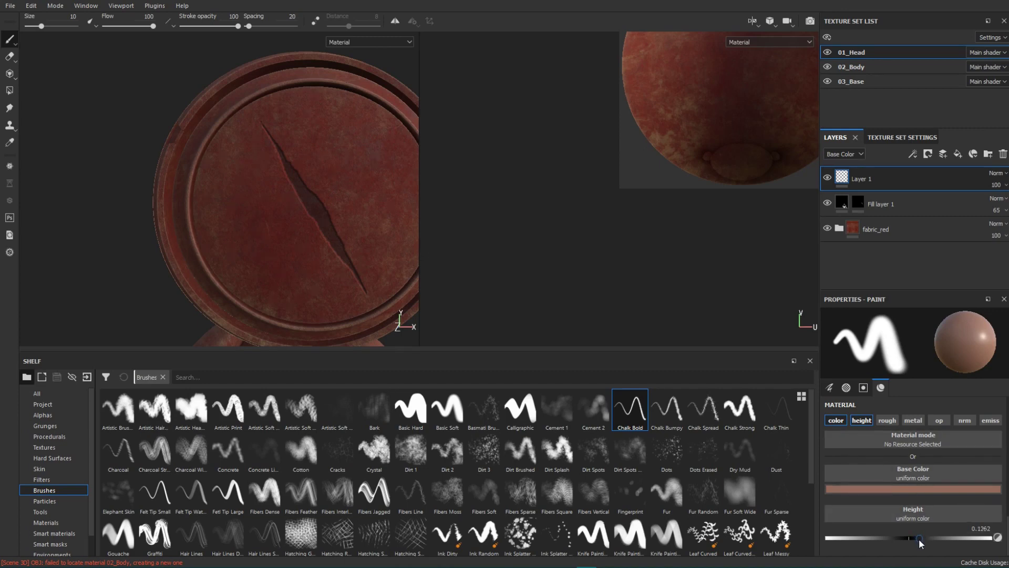
left_click_drag(920, 543, 919, 544)
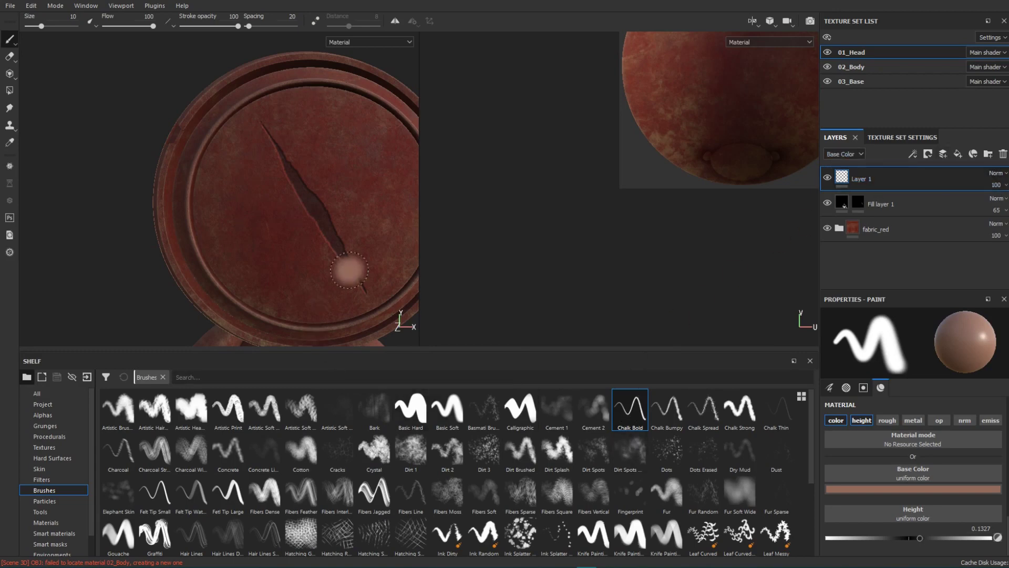
Step: Paint raised, frayed edges along both sides of the tear with the Chalk Bold brush at size 2.33
left_click(629, 409)
mouse_move(364, 241)
middle_mouse_down()
mouse_move(360, 256)
mouse_move(329, 243)
mouse_move(343, 250)
mouse_move(326, 254)
middle_mouse_up()
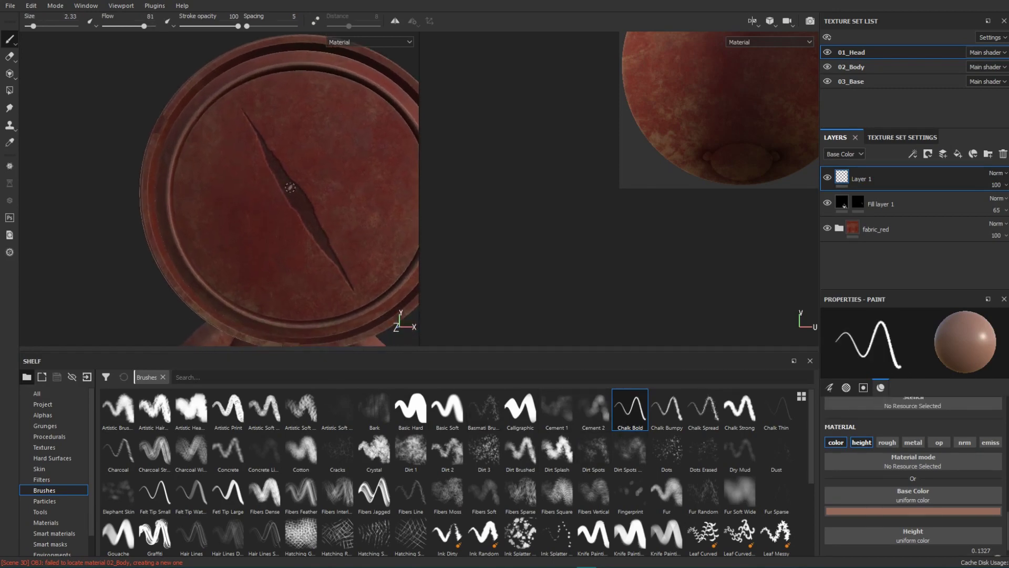
mouse_move(236, 96)
left_mouse_down()
mouse_move(307, 194)
mouse_move(337, 260)
left_mouse_up()
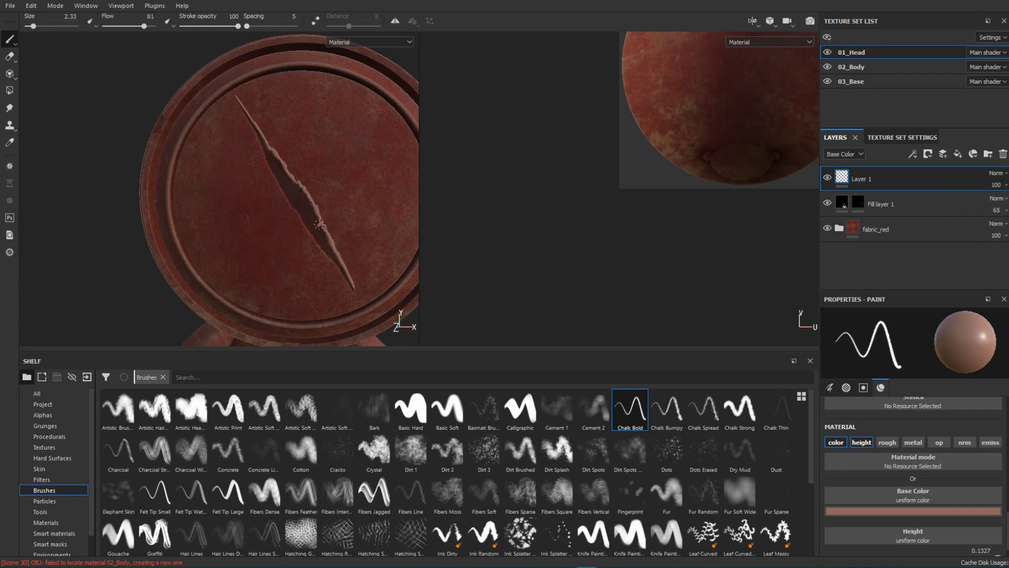
mouse_move(234, 94)
left_mouse_down()
mouse_move(264, 164)
mouse_move(258, 143)
left_mouse_up()
left_click_drag(274, 179, 293, 209)
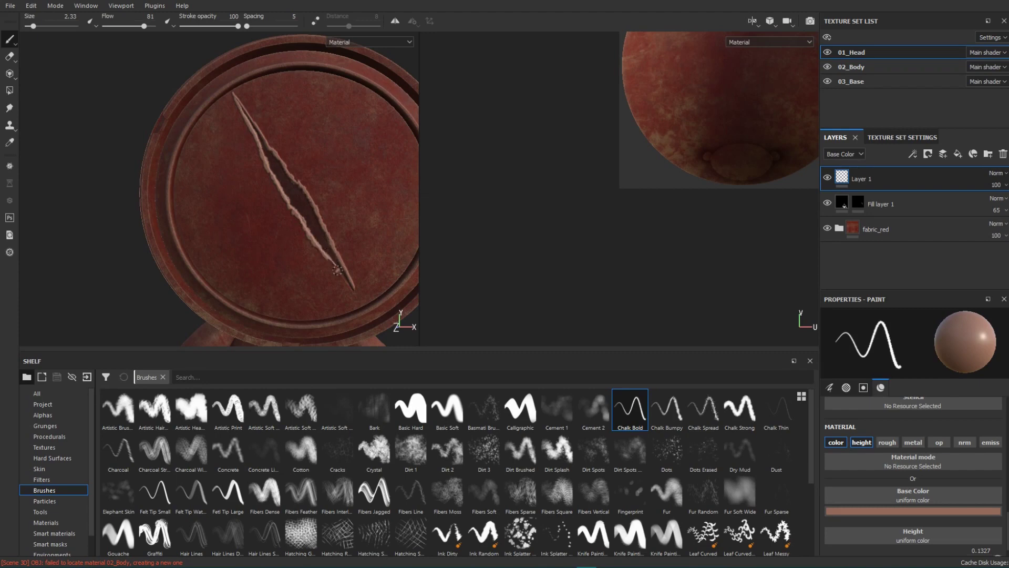
left_click_drag(344, 283, 355, 294)
mouse_move(349, 214)
left_mouse_down("alt")
mouse_move(295, 196)
mouse_move(338, 234)
mouse_move(336, 202)
mouse_move(315, 172)
left_mouse_up("alt")
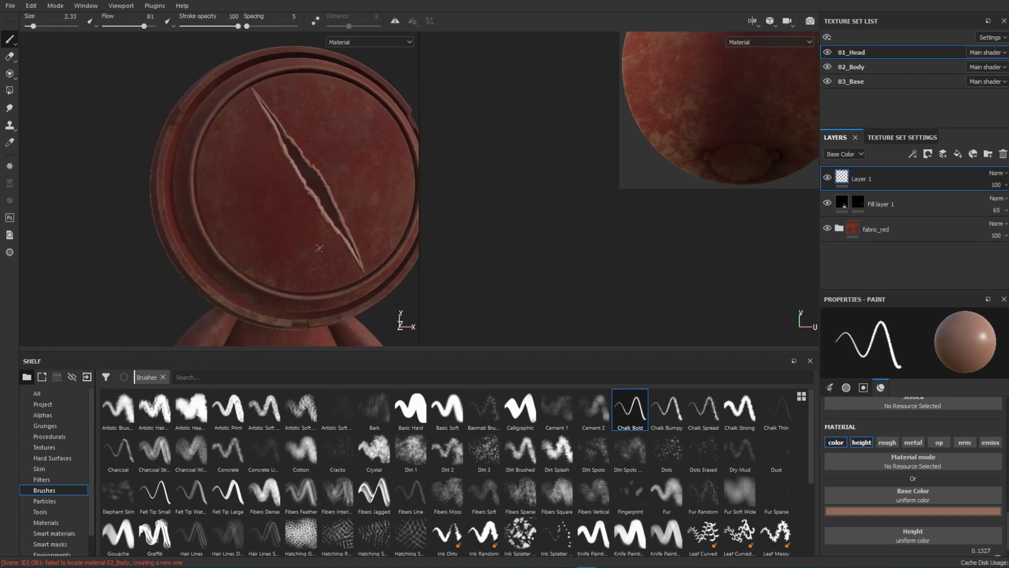
Step: Smudge the painted edges outward into the surrounding fabric with the Smooth No... brush at size 5.55
scroll(809, 460, "down", 5)
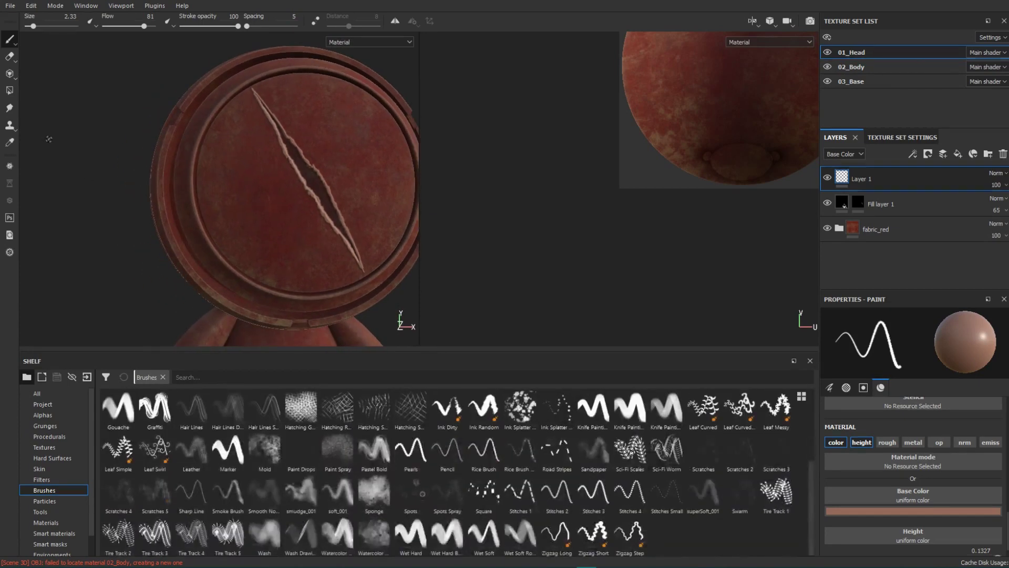
left_click(11, 109)
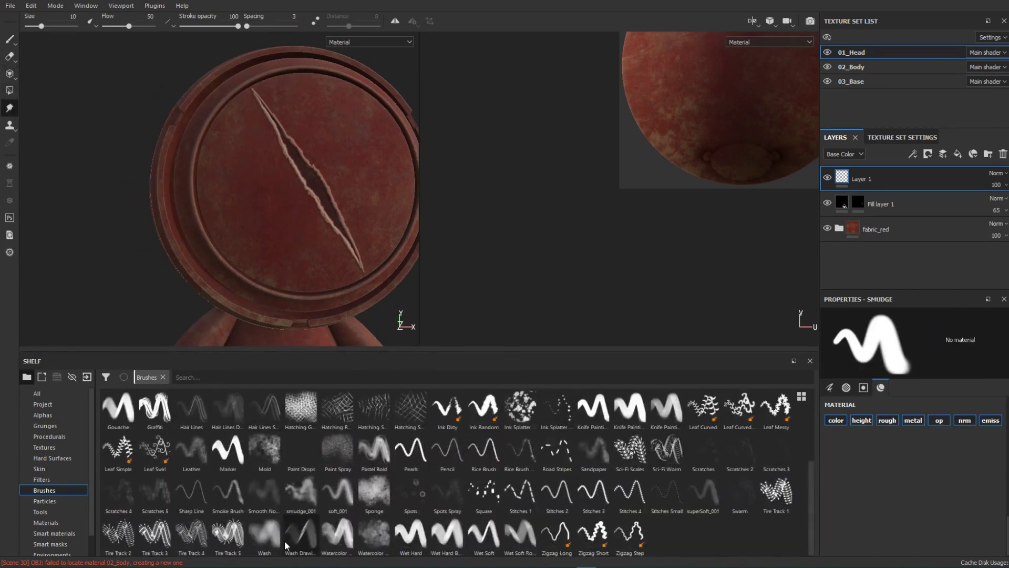
left_click(272, 497)
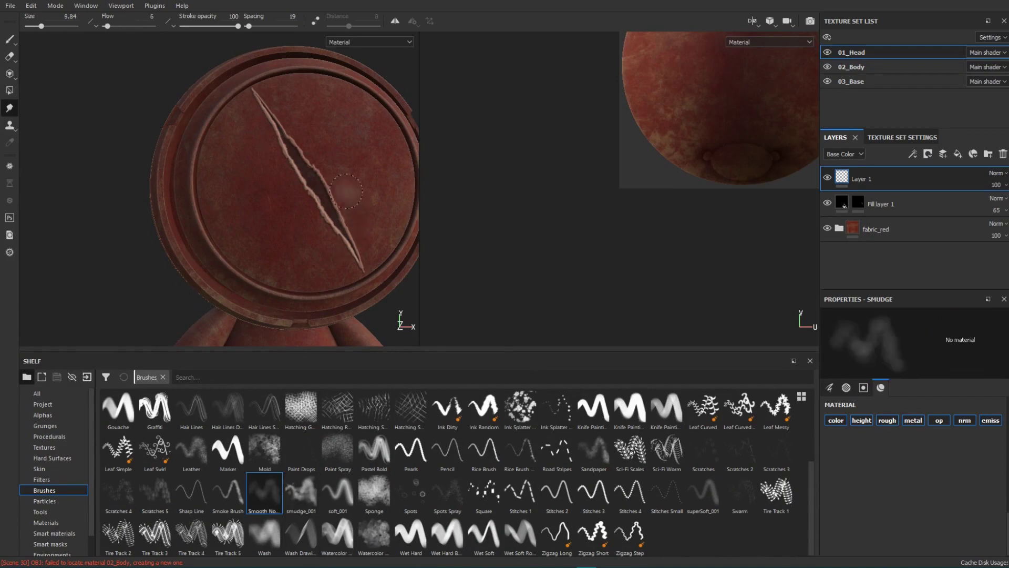
mouse_move(345, 189)
left_mouse_down("alt")
mouse_move(361, 236)
mouse_move(333, 201)
mouse_move(338, 233)
left_mouse_up("alt")
key("bracketleft")
key("bracketleft")
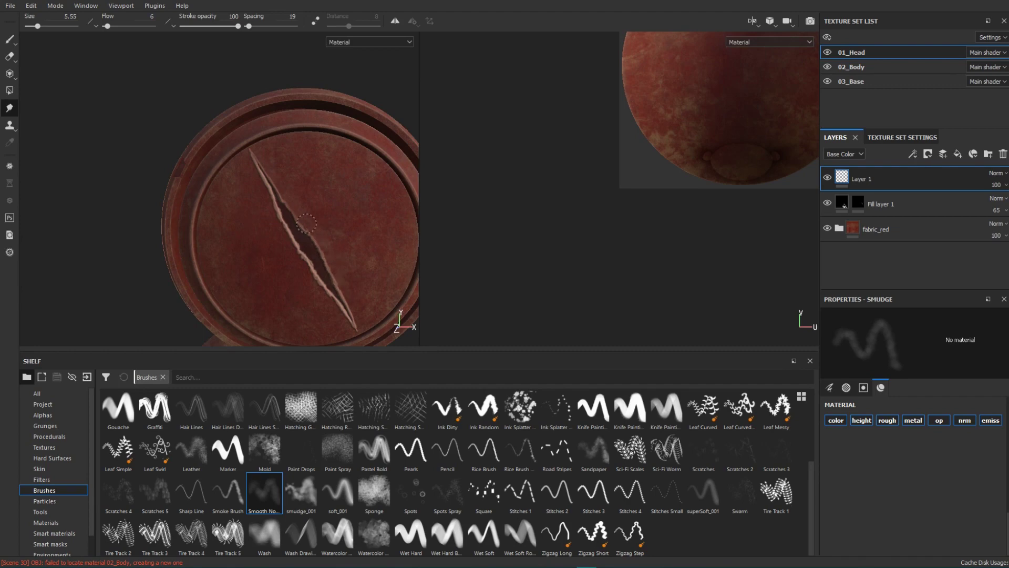
left_click_drag(346, 279, 339, 274)
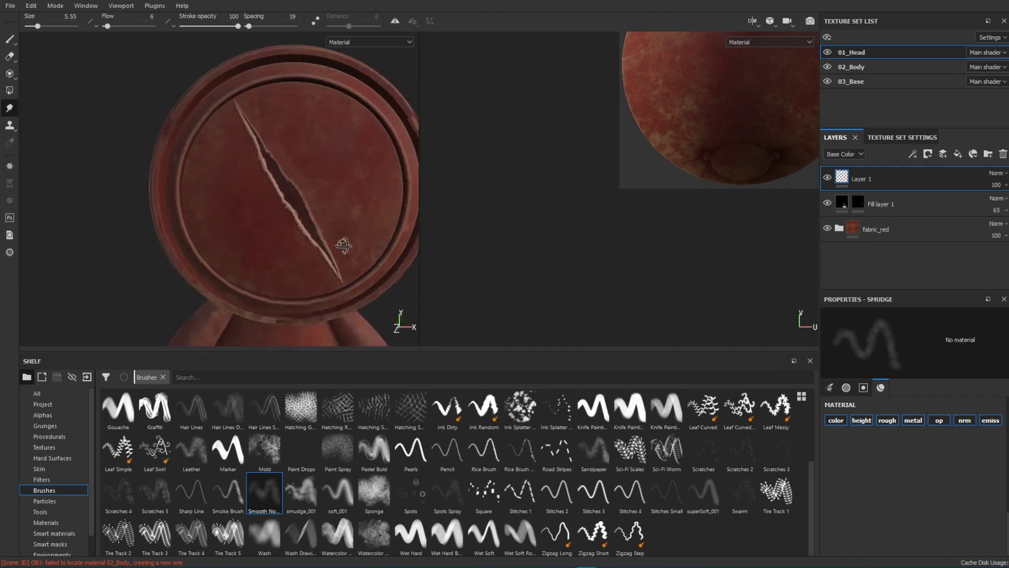
left_click_drag(341, 236, 336, 242, "alt")
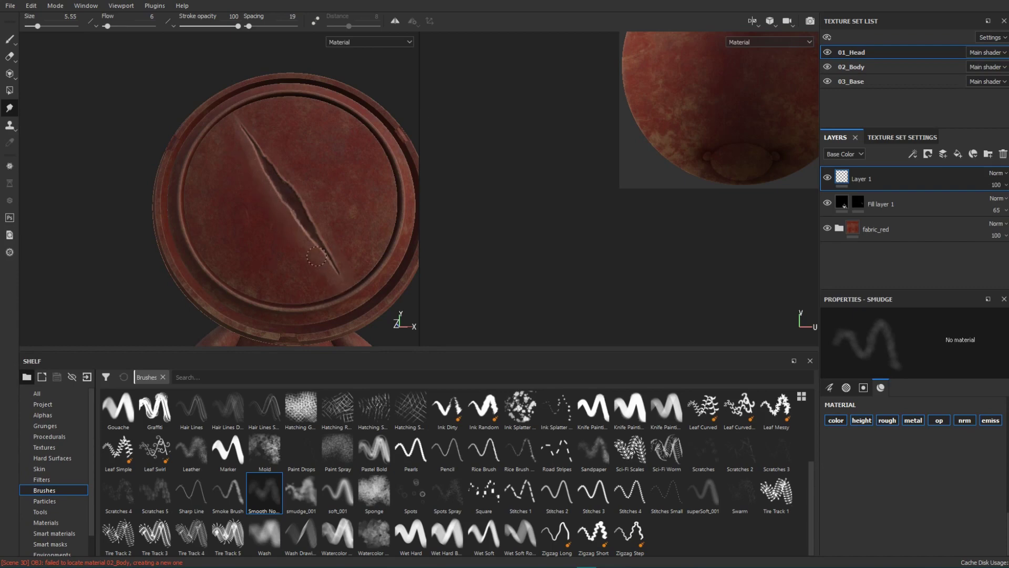
mouse_move(334, 184)
left_mouse_down("alt")
mouse_move(333, 200)
mouse_move(377, 180)
mouse_move(327, 234)
left_mouse_up("alt")
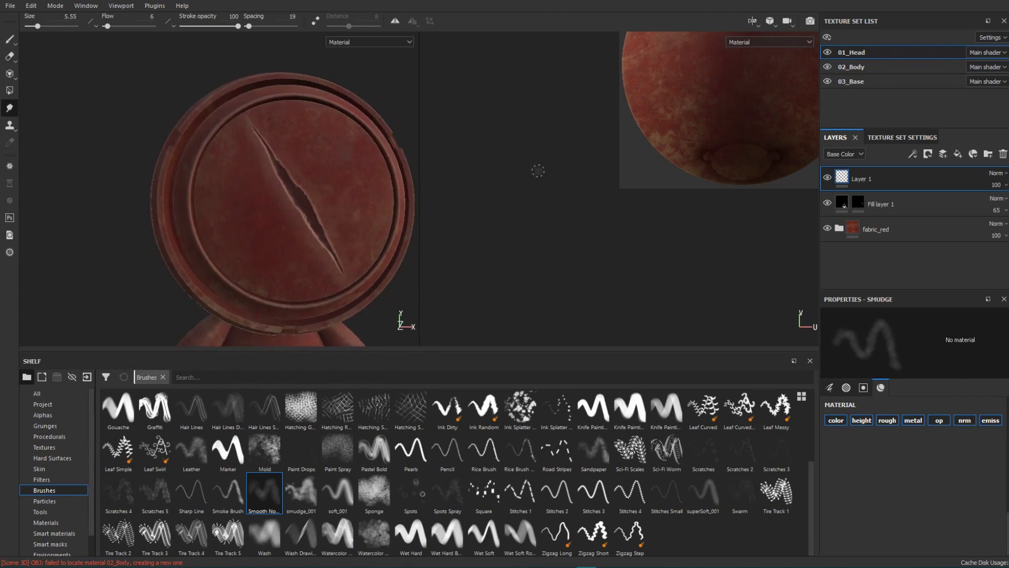
Step: Repaint thin raised edges over the smudged borders of the tear with the paint brush at size 2.33
left_click(9, 39)
scroll(261, 153, "up", 3)
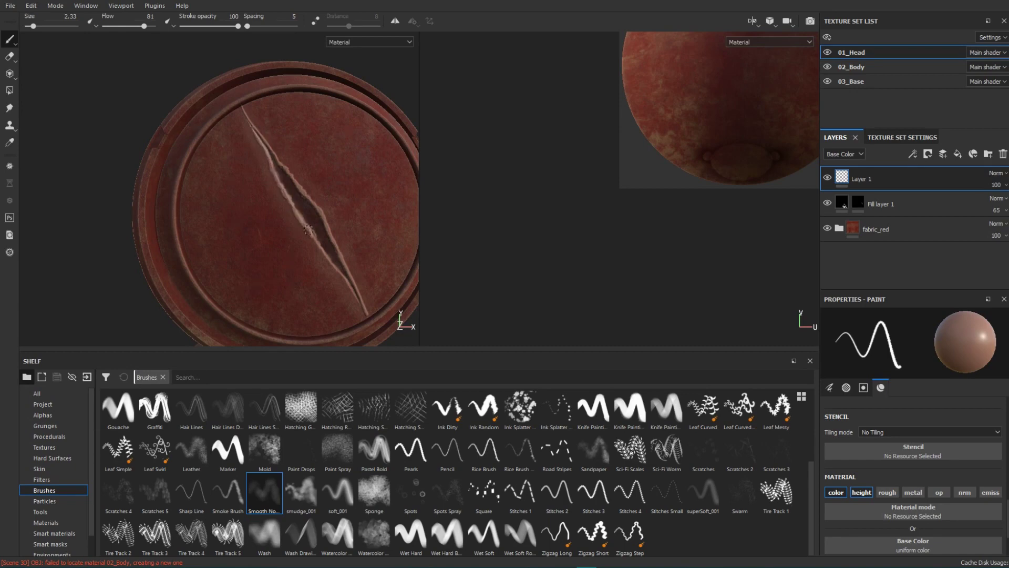
left_click_drag(310, 231, 357, 300)
mouse_move(348, 254)
middle_mouse_down("alt")
mouse_move(327, 215)
mouse_move(336, 226)
middle_mouse_up("alt")
scroll(328, 215, "down", 1)
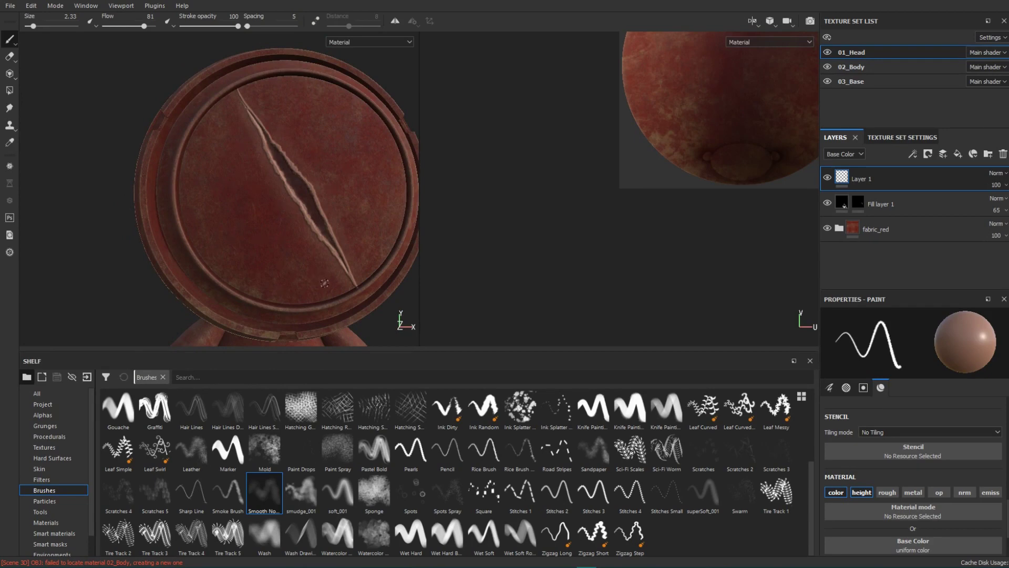
Step: Smudge the raised borders of the tear outward into the fabric with the smudge_001 brush at size 4.4
left_click(10, 108)
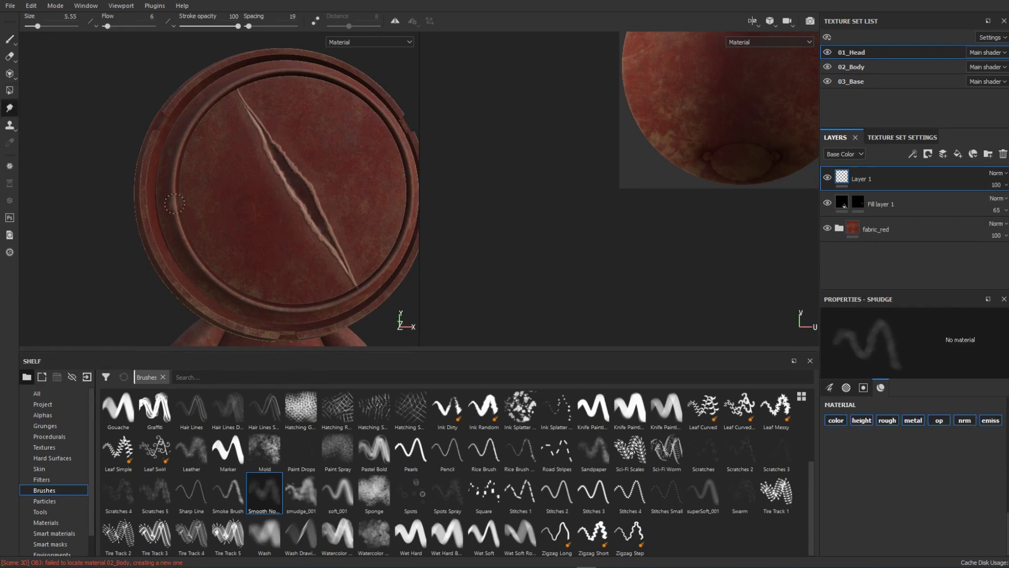
left_click(301, 491)
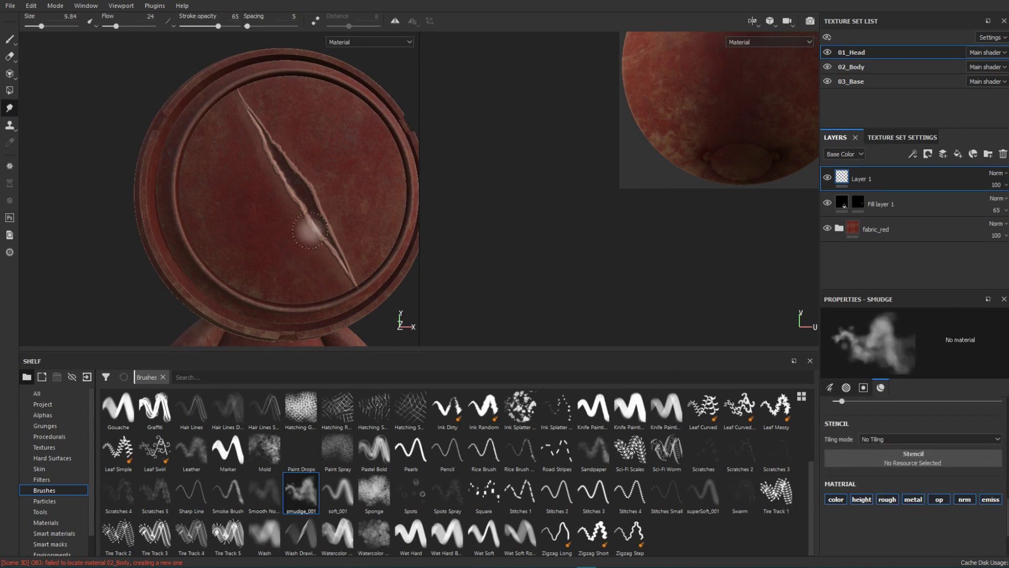
middle_click_drag(357, 192, 345, 237, "alt")
left_click_drag(345, 236, 324, 219, "alt")
right_click_drag(315, 207, 265, 207, "ctrl")
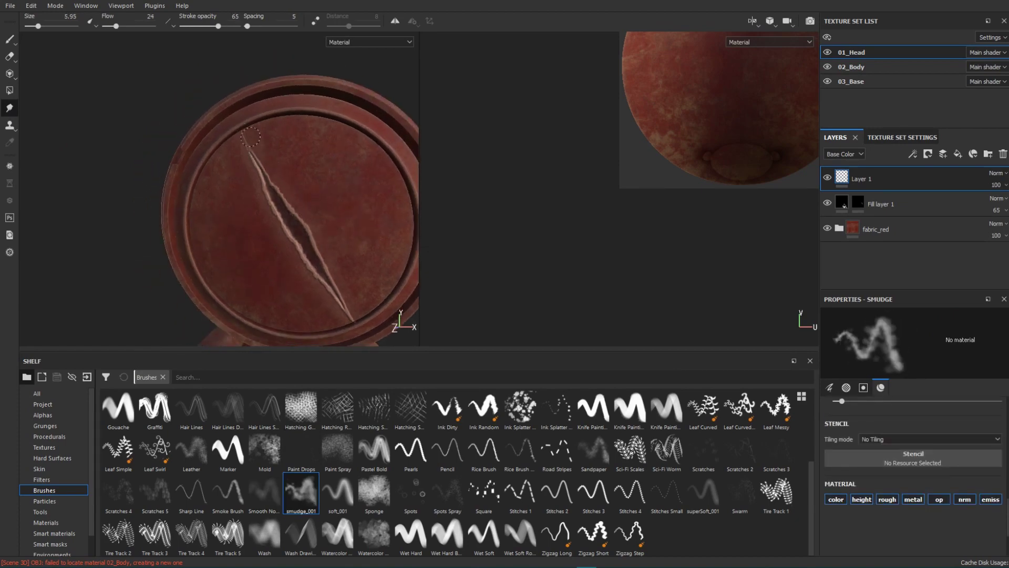
right_click_drag(267, 147, 262, 149, "ctrl")
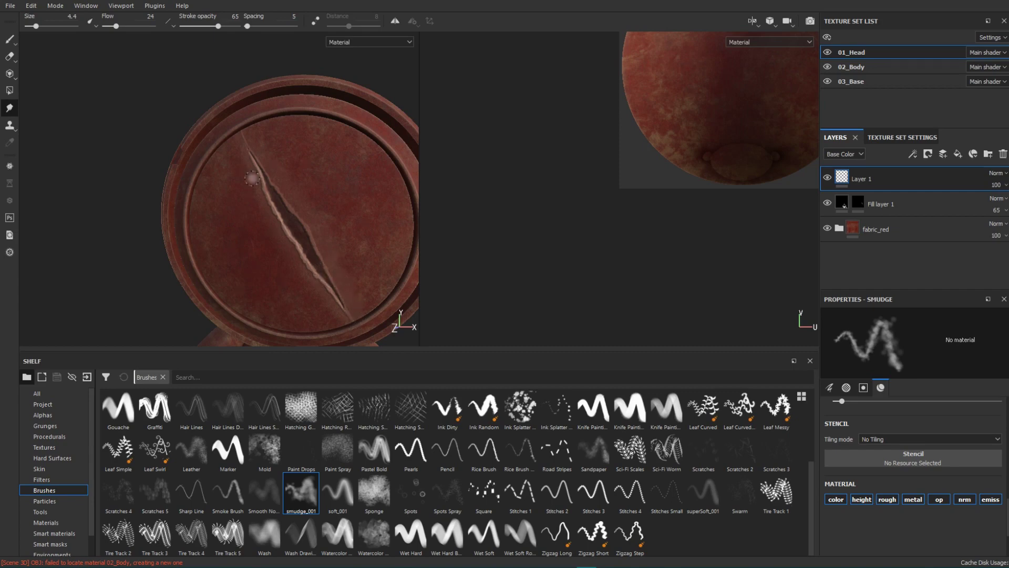
left_click_drag(269, 217, 312, 278)
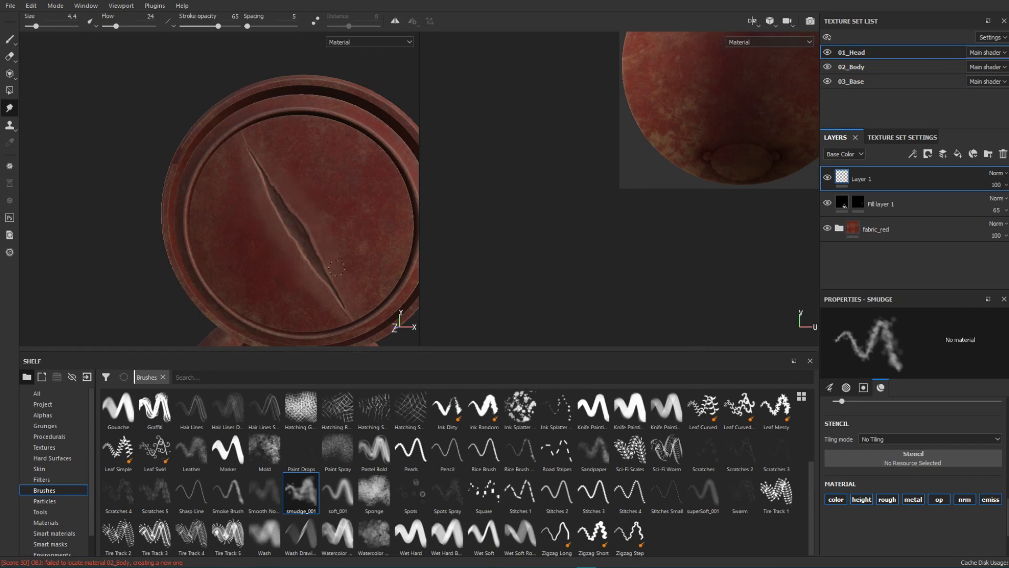
left_click_drag(340, 273, 346, 249, "alt")
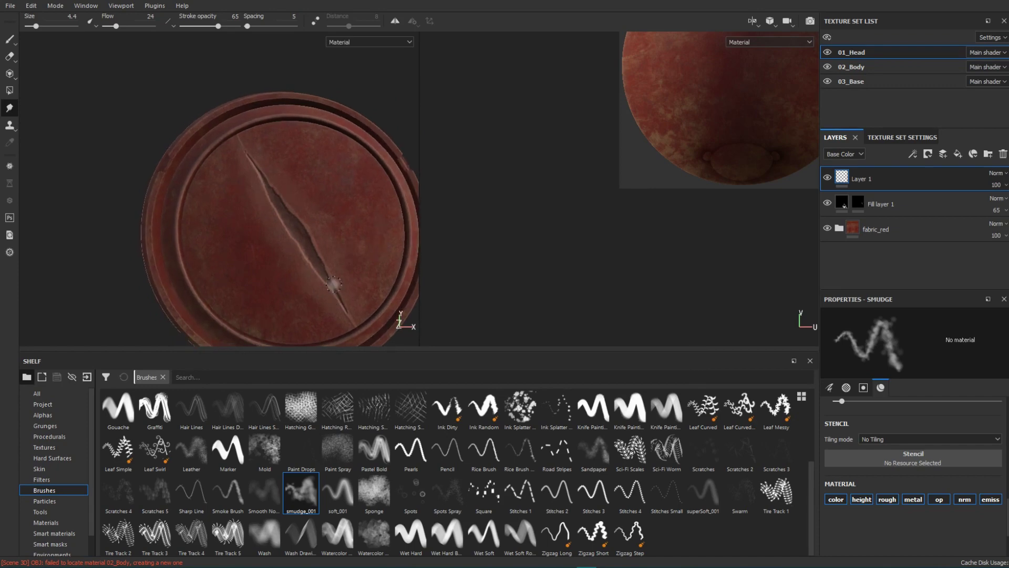
Step: Add a white mask to Layer 1 and switch to painting on it
right_click(845, 180)
left_click(876, 186)
key("1")
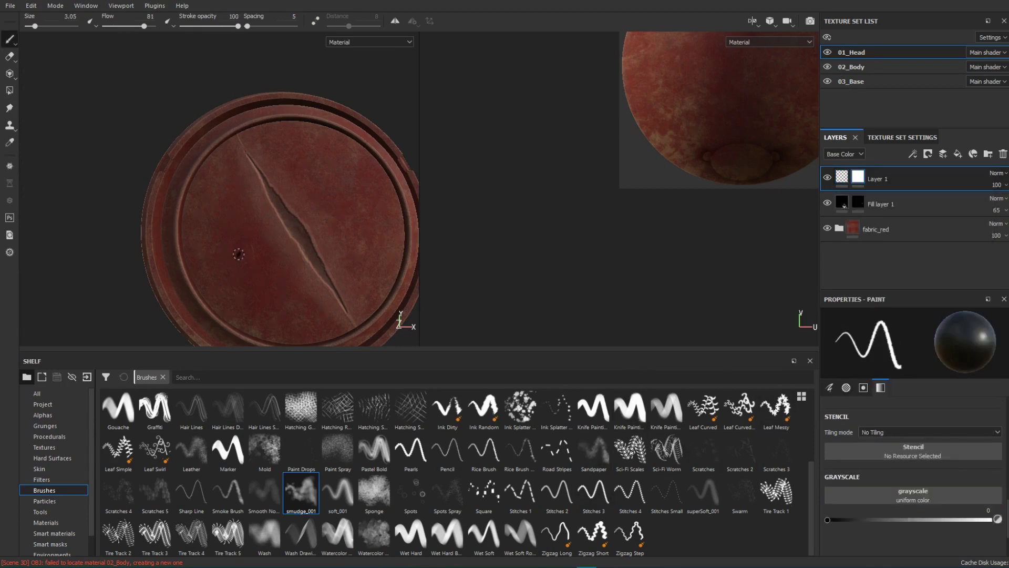
Step: Mask out the smudged paint inside the tear opening in black with the Chalk Bold brush at size 2.33
left_click(10, 39)
scroll(809, 410, "up", 5)
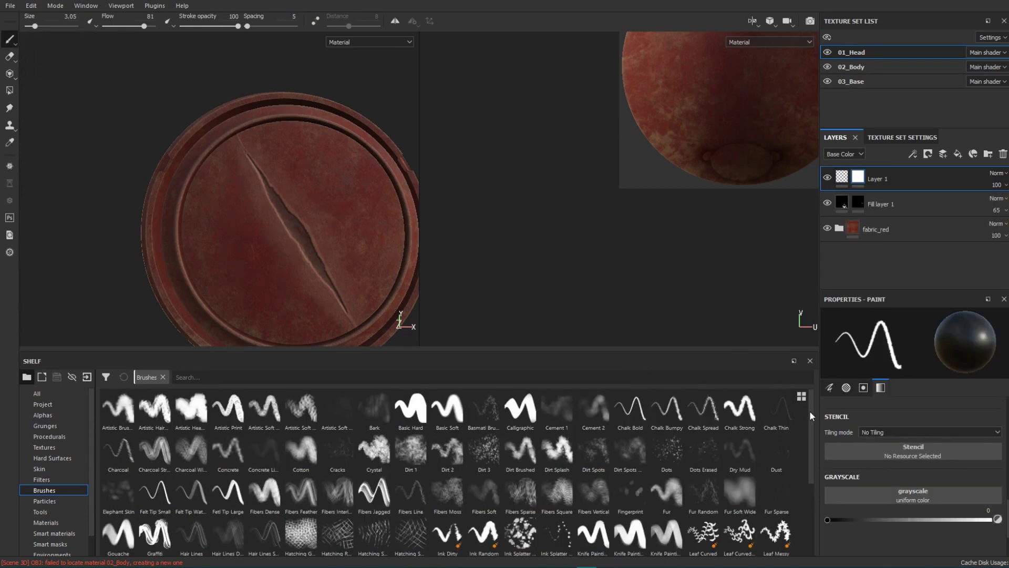
left_click(629, 408)
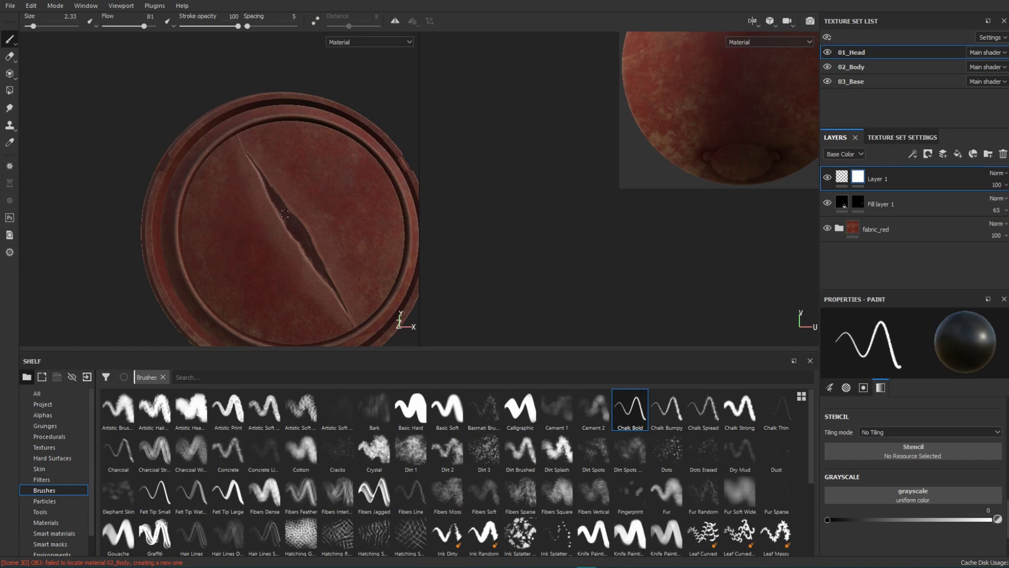
left_click_drag(389, 250, 326, 224, "alt")
middle_click_drag(257, 150, 271, 172, "alt")
right_click_drag(271, 171, 294, 224, "alt")
mouse_move(295, 223)
middle_mouse_down("alt")
mouse_move(305, 194)
mouse_move(320, 187)
middle_mouse_up("alt")
mouse_move(333, 185)
left_mouse_down("alt")
mouse_move(314, 214)
mouse_move(333, 227)
left_mouse_up("alt")
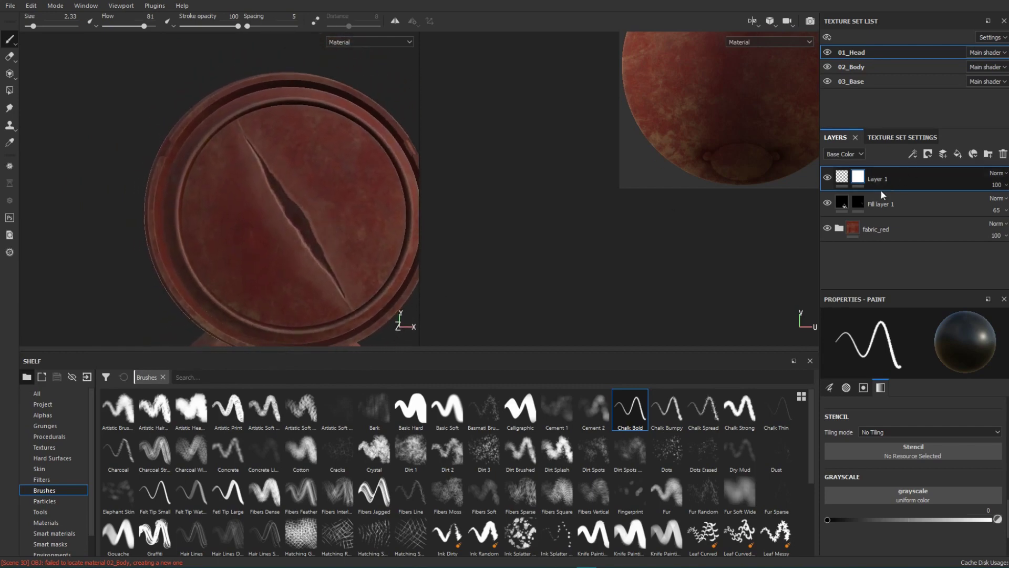
Step: Paint thin raised edges along both sides of the tear on Layer 1's paint content, with the height set to 0.1715
left_click(846, 174)
mouse_move(846, 174)
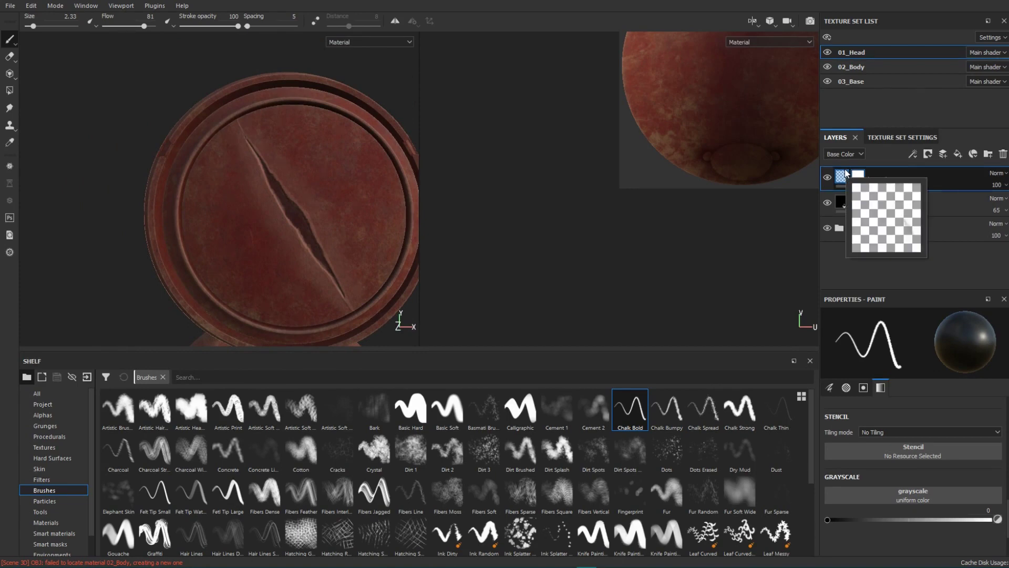
key("5")
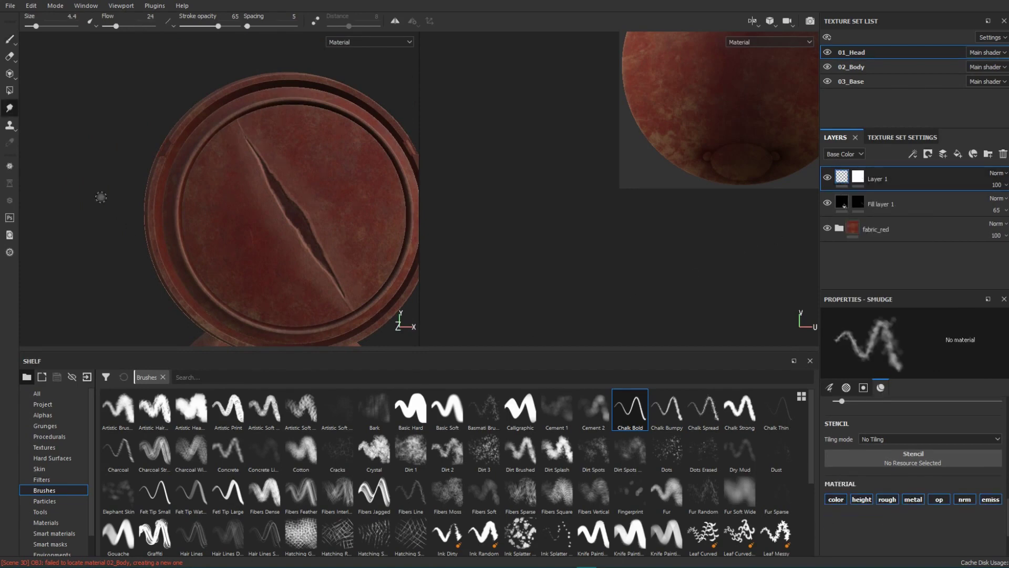
left_click(10, 38)
middle_click_drag(329, 215, 343, 216, "alt")
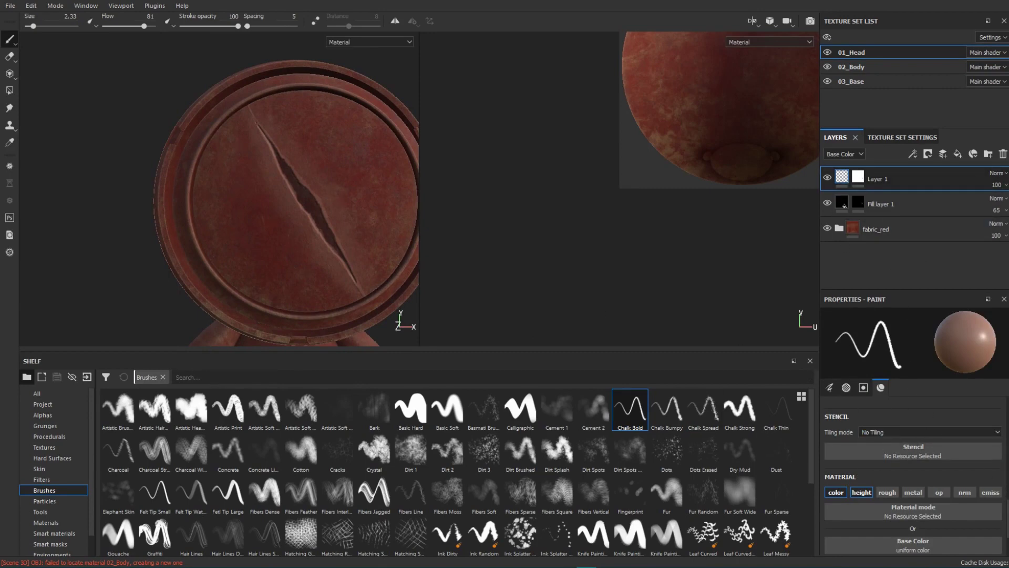
scroll(998, 531, "down", 3)
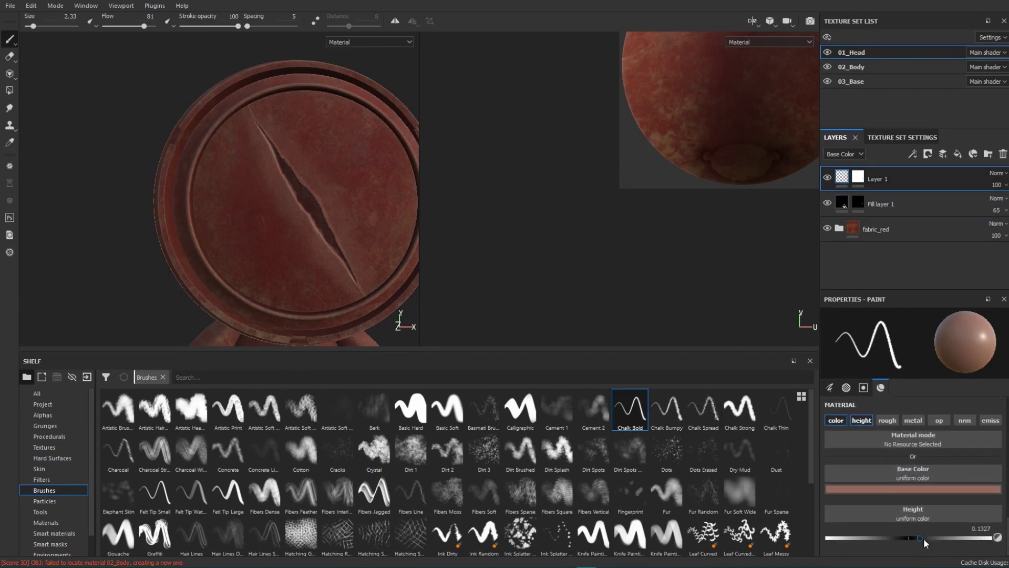
left_click(923, 538)
left_click_drag(295, 218, 283, 171, "alt")
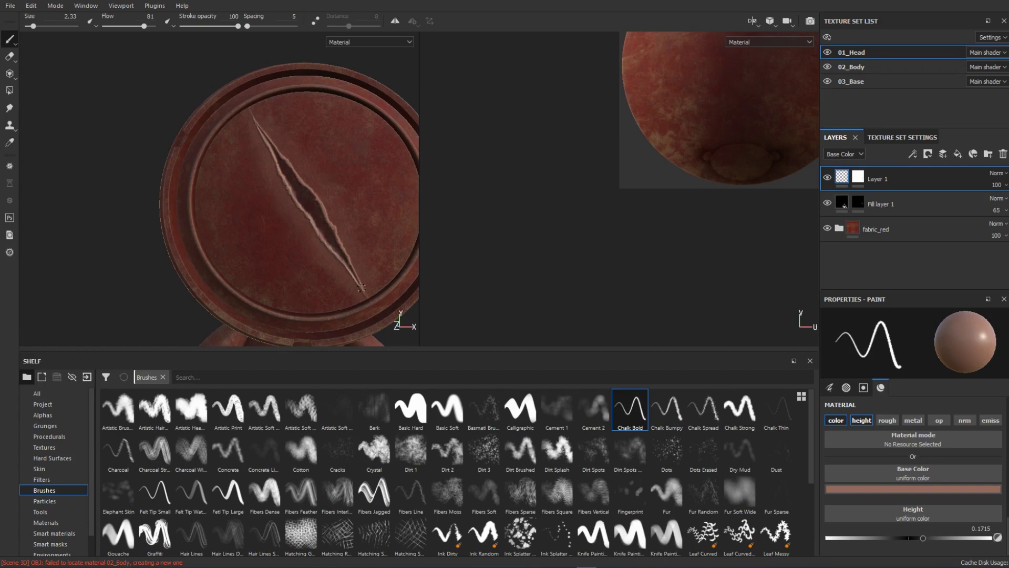
Step: Smudge short, evenly spaced fold strokes outward from both sides of the tear with the Basic Soft brush at size 4.86
left_click(9, 107)
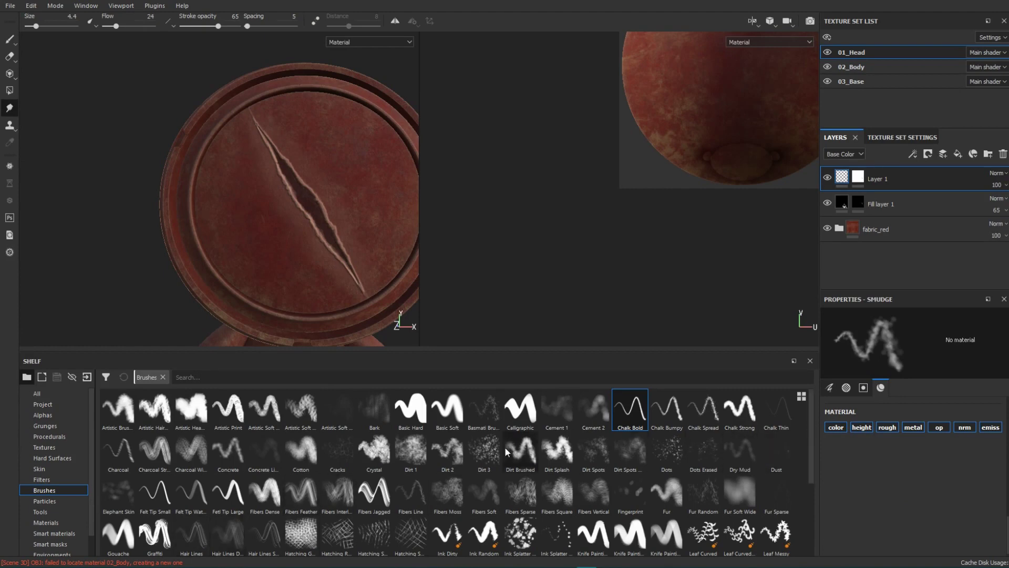
left_click(453, 425)
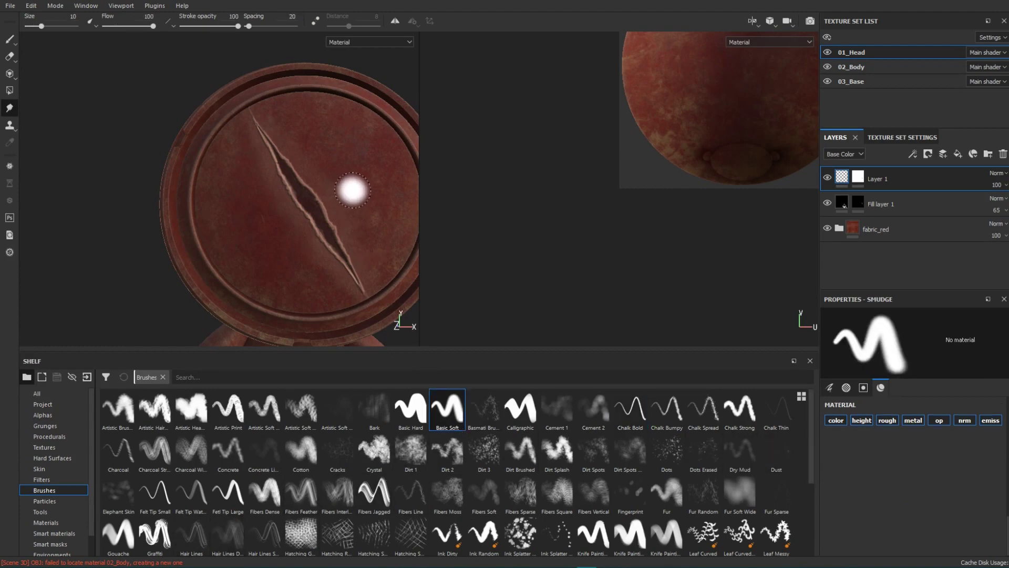
key("bracketleft")
key("bracketleft")
key("bracketleft")
key("bracketleft")
key("bracketleft")
key("bracketleft")
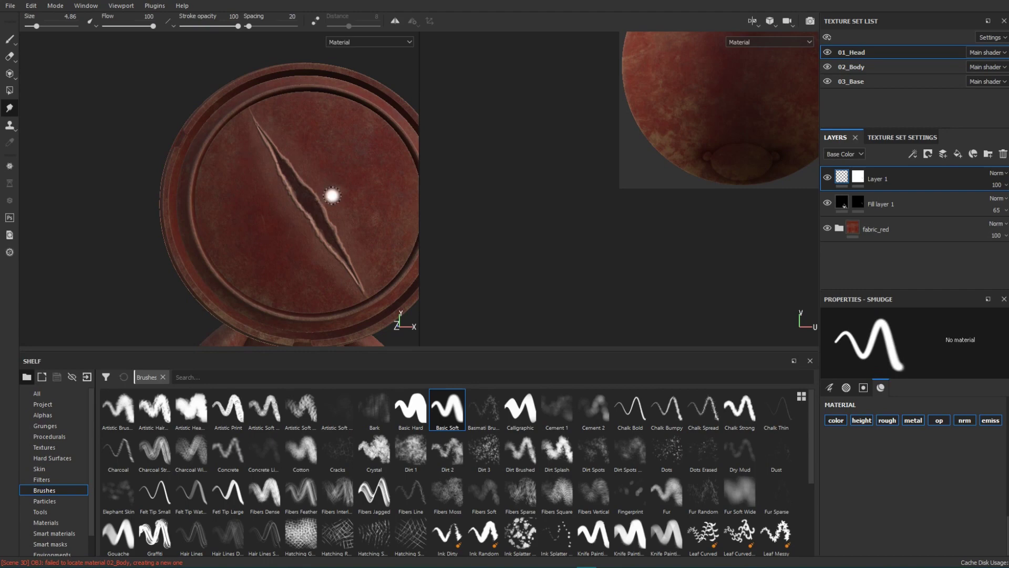
mouse_move(335, 191)
left_mouse_down()
mouse_move(322, 201)
mouse_move(339, 189)
left_mouse_up()
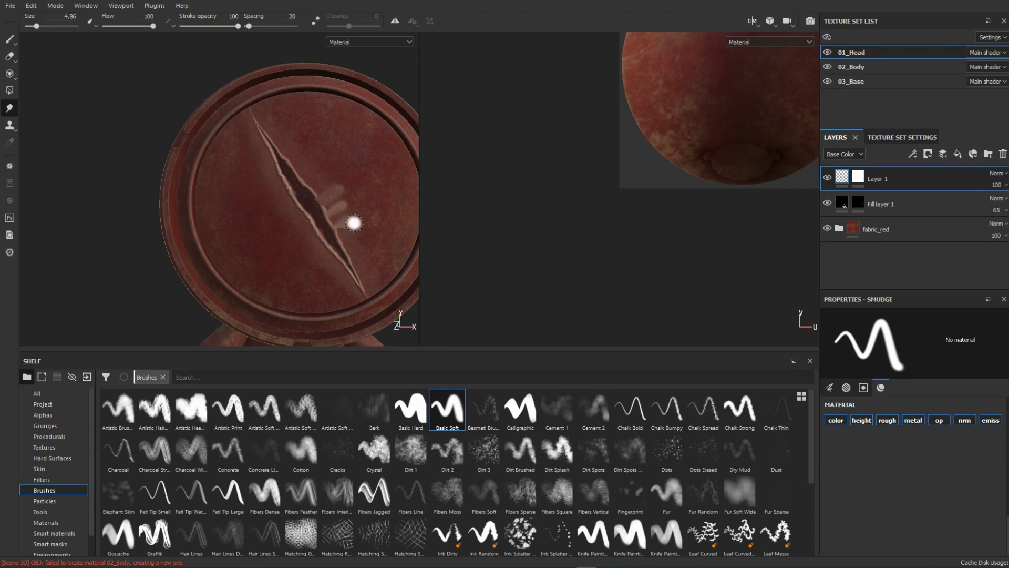
mouse_move(351, 238)
left_mouse_down()
mouse_move(339, 243)
mouse_move(358, 252)
left_mouse_up()
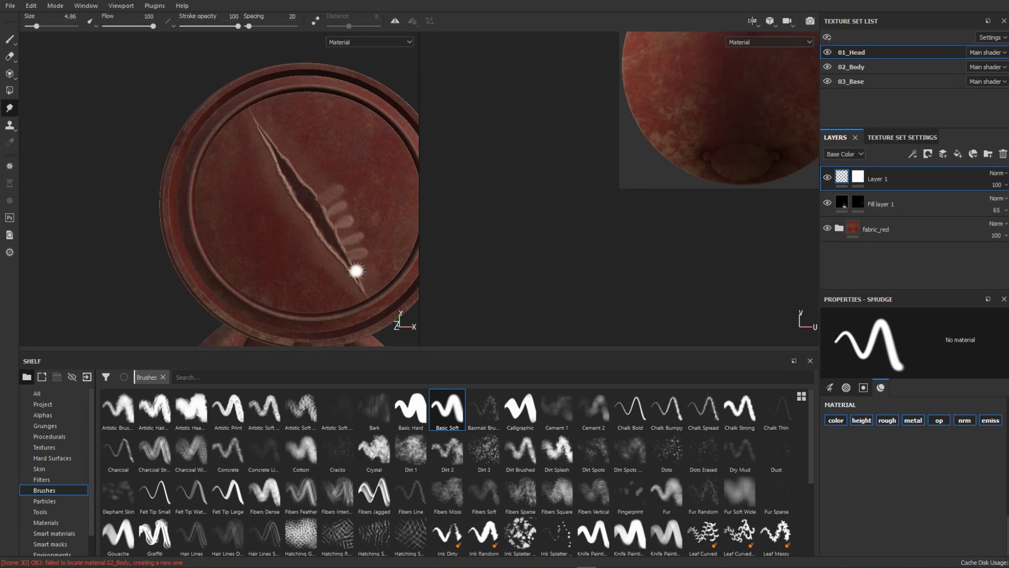
left_click_drag(365, 286, 375, 288)
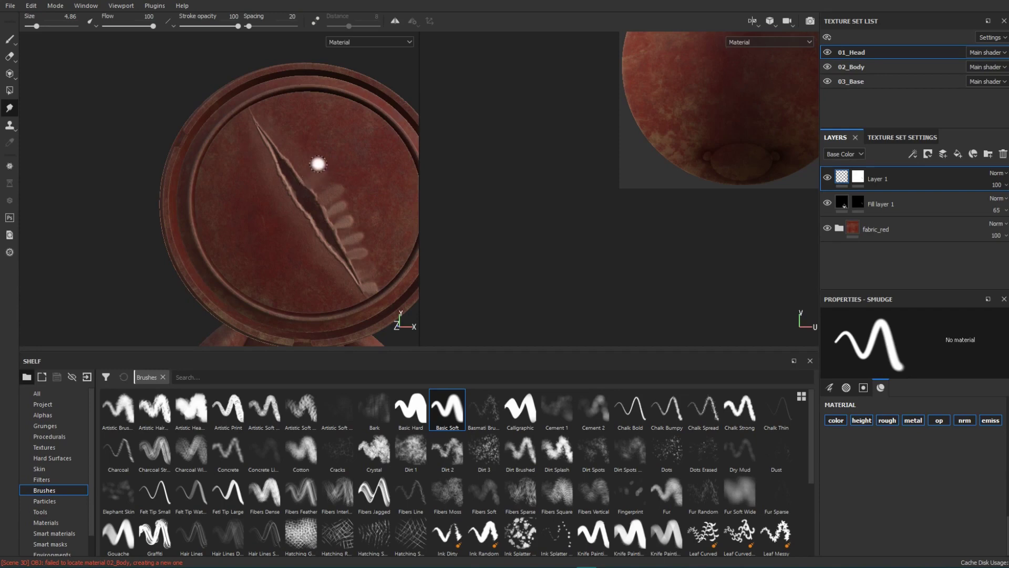
mouse_move(301, 175)
left_mouse_down()
mouse_move(316, 161)
mouse_move(297, 164)
mouse_move(305, 157)
mouse_move(267, 132)
mouse_move(265, 116)
left_mouse_up()
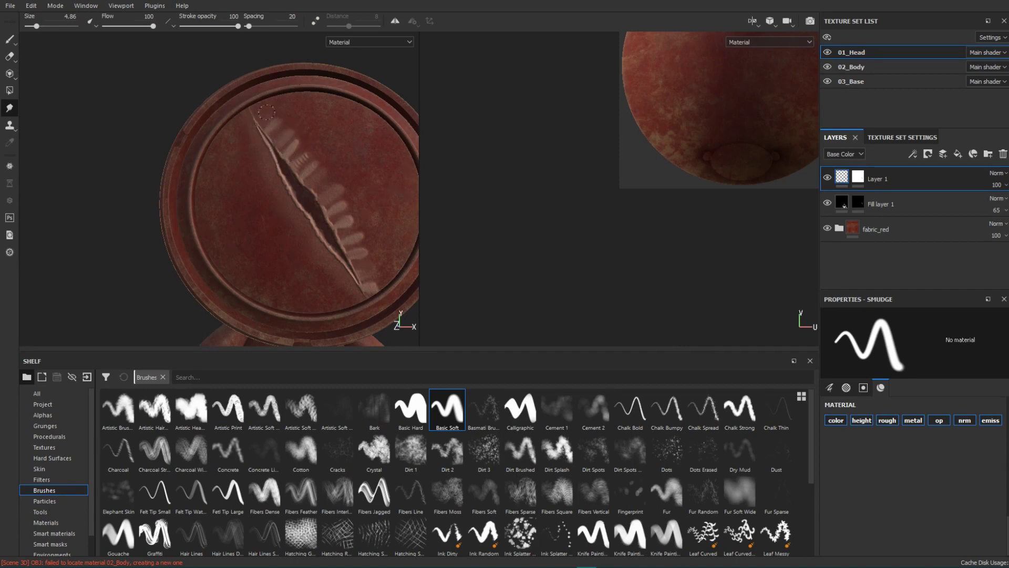
mouse_move(303, 237)
left_mouse_down()
mouse_move(326, 243)
mouse_move(347, 273)
mouse_move(331, 290)
mouse_move(308, 231)
mouse_move(307, 244)
mouse_move(293, 230)
mouse_move(305, 220)
mouse_move(292, 226)
mouse_move(296, 208)
left_mouse_up()
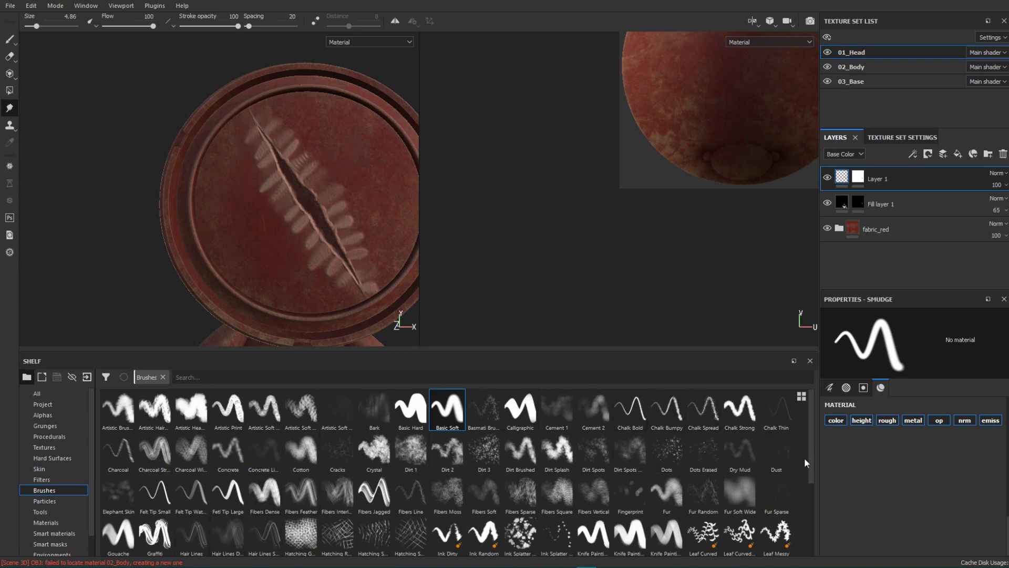
Step: Blend the short fold strokes around the tear into the fabric with the smudge_001 brush, reducing its size to 6.44
scroll(812, 468, "down", 2)
scroll(811, 468, "down", 3)
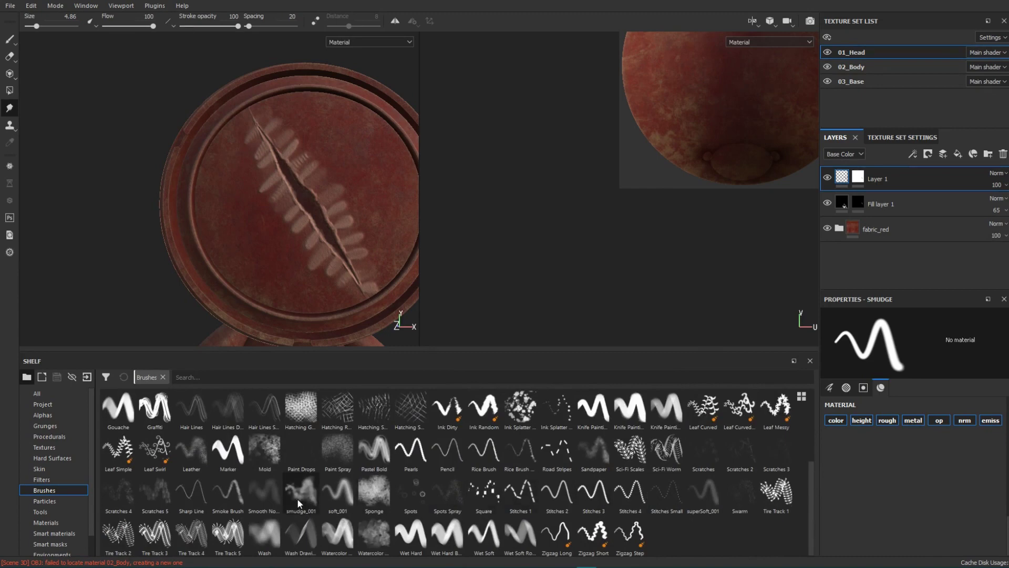
left_click(309, 509)
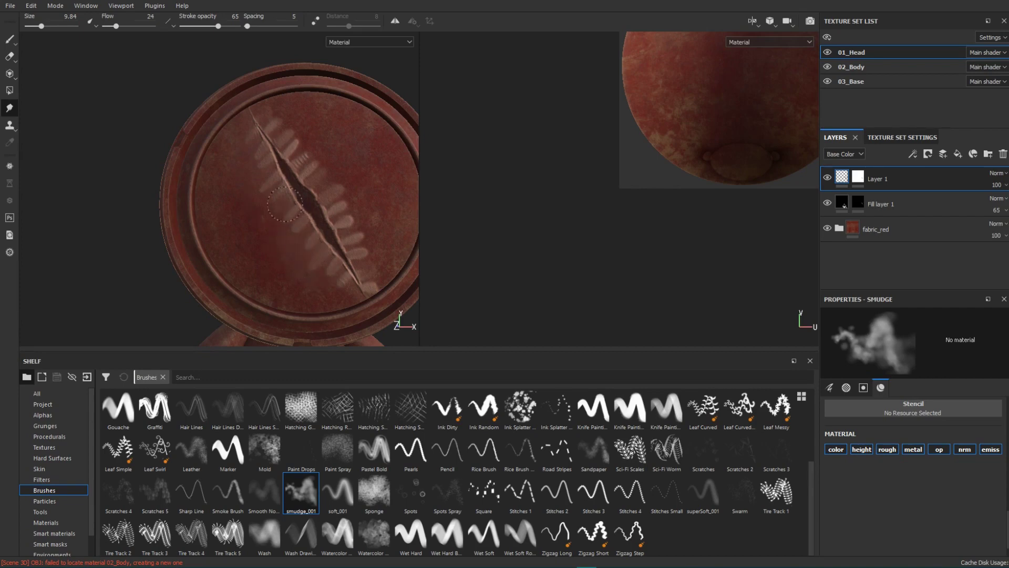
left_click_drag(313, 270, 372, 270)
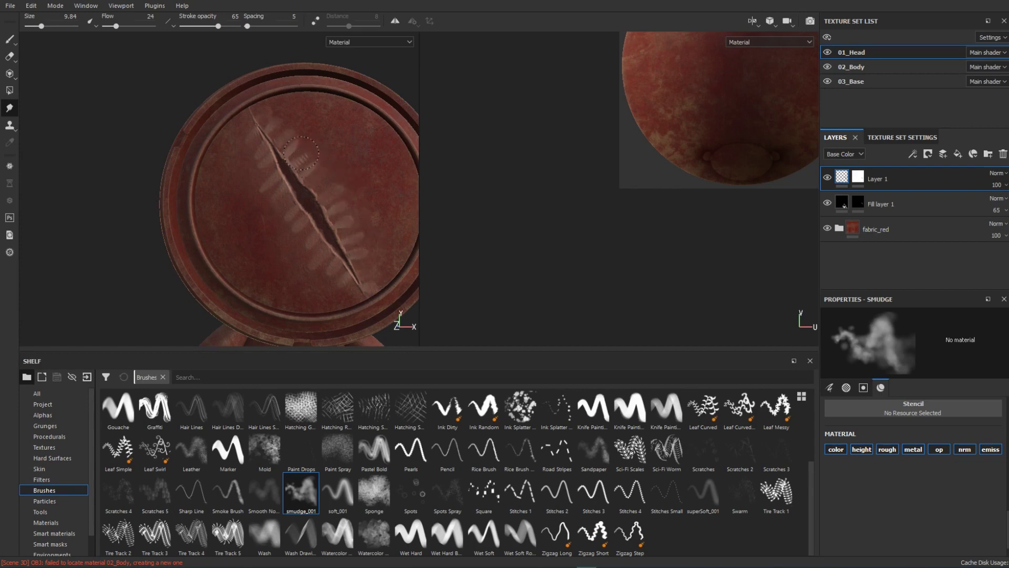
key("bracketleft")
key("bracketleft")
key("bracketleft")
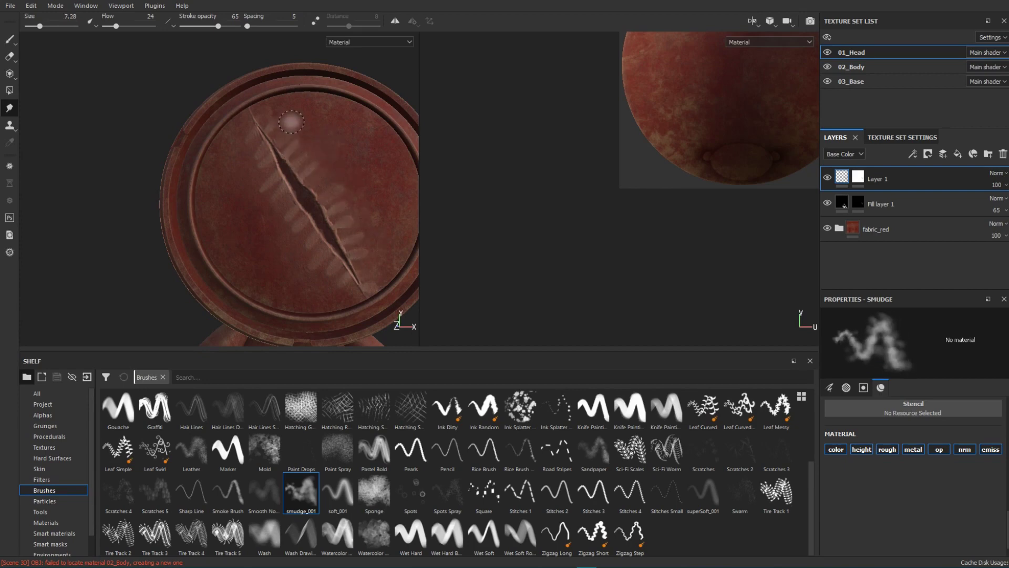
right_click_drag(291, 122, 288, 136, "ctrl")
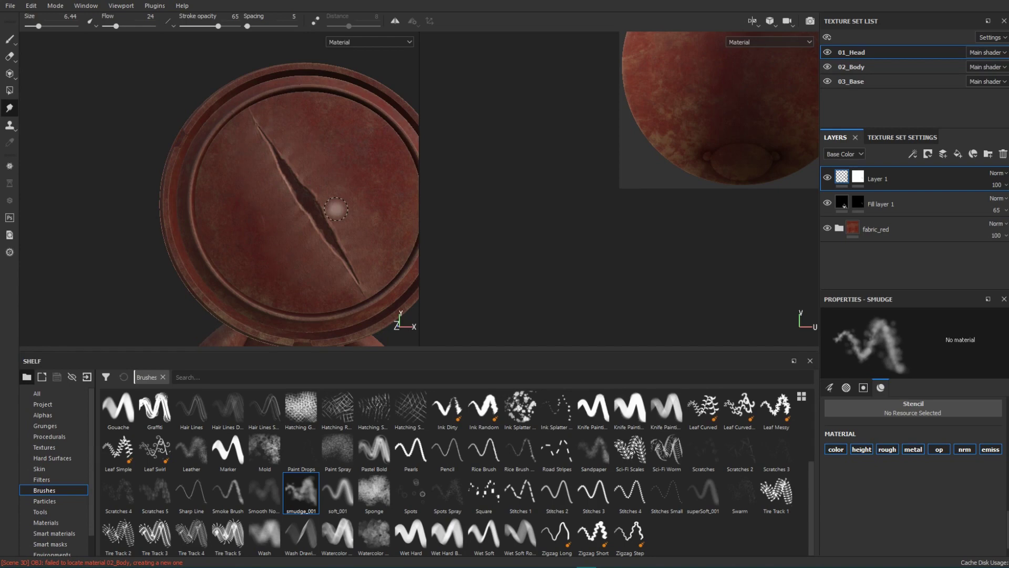
Step: Smudge longer, tapering folds radiating from both sides of the tear with the Basic Soft brush at size 4.96
scroll(808, 410, "up", 3)
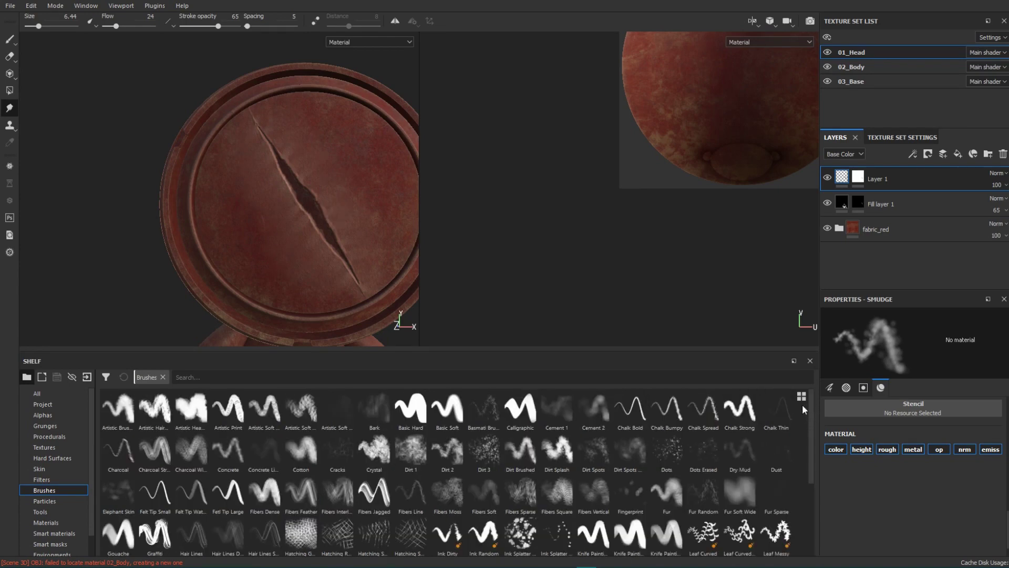
left_click(459, 419)
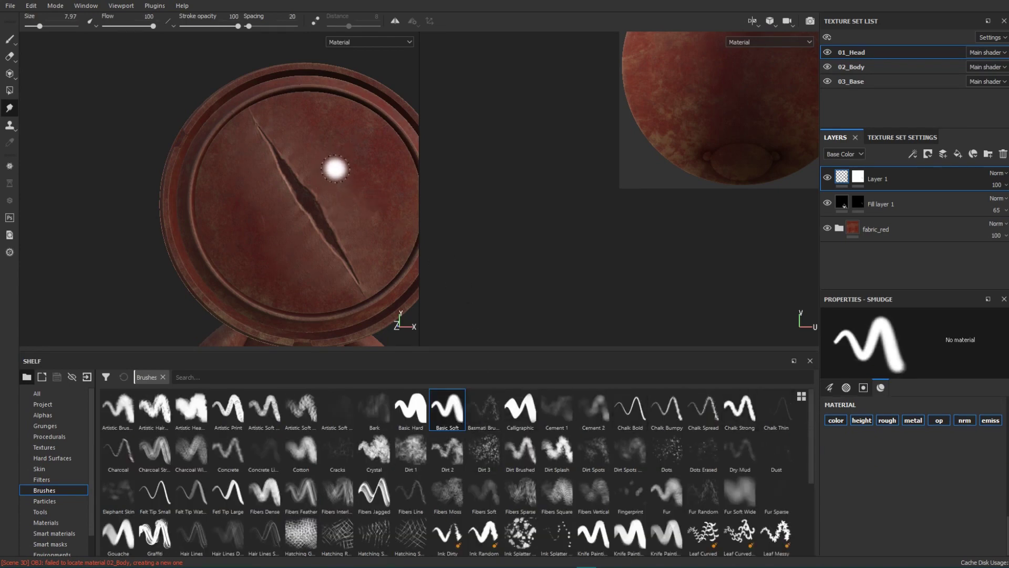
right_click_drag(335, 168, 329, 168, "ctrl")
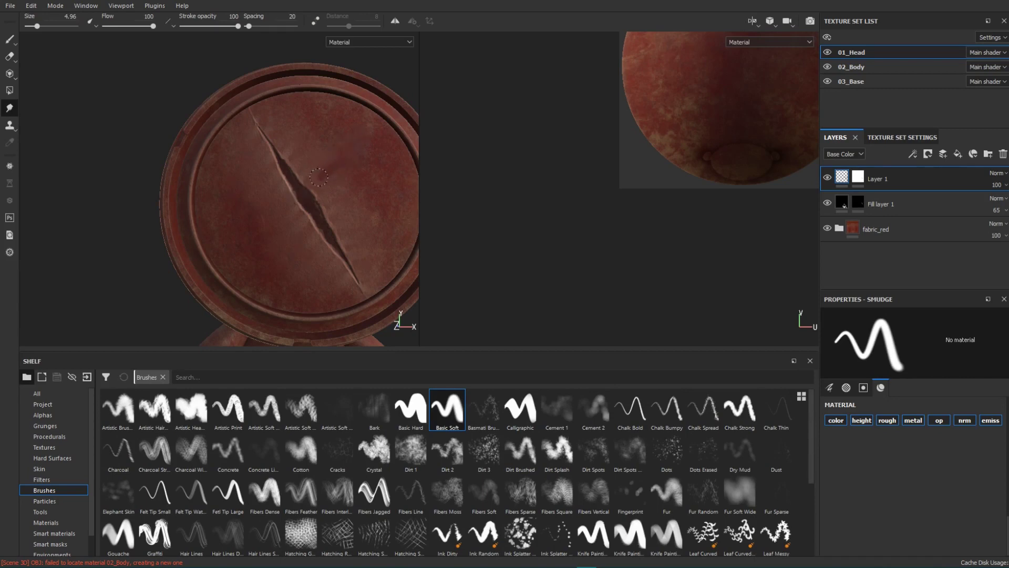
mouse_move(324, 145)
left_mouse_down()
mouse_move(313, 135)
mouse_move(320, 128)
mouse_move(294, 119)
mouse_move(360, 179)
mouse_move(335, 205)
mouse_move(370, 205)
mouse_move(349, 214)
mouse_move(376, 218)
mouse_move(383, 236)
mouse_move(359, 249)
mouse_move(378, 253)
mouse_move(333, 283)
mouse_move(336, 292)
mouse_move(313, 260)
mouse_move(310, 275)
mouse_move(322, 254)
mouse_move(275, 268)
mouse_move(284, 257)
mouse_move(276, 243)
mouse_move(293, 223)
mouse_move(265, 223)
mouse_move(294, 214)
mouse_move(261, 219)
mouse_move(277, 205)
mouse_move(255, 204)
mouse_move(278, 195)
mouse_move(241, 178)
mouse_move(270, 169)
mouse_move(233, 175)
mouse_move(250, 146)
left_mouse_up()
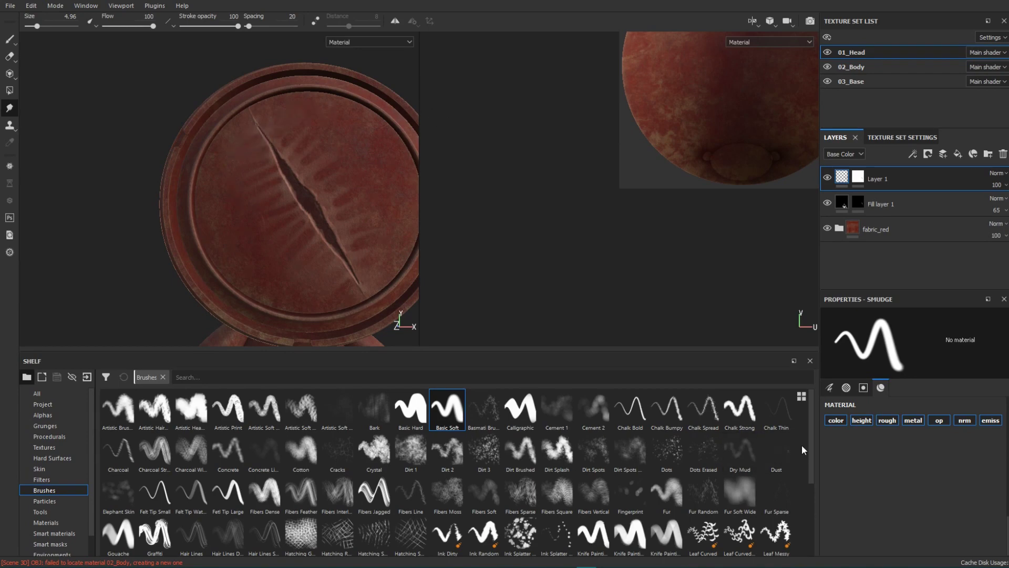
Step: Soften the radiating folds around the tear with the Smooth No... smudge brush at size 6.75 and review the whole head
scroll(803, 451, "down", 3)
left_click(264, 503)
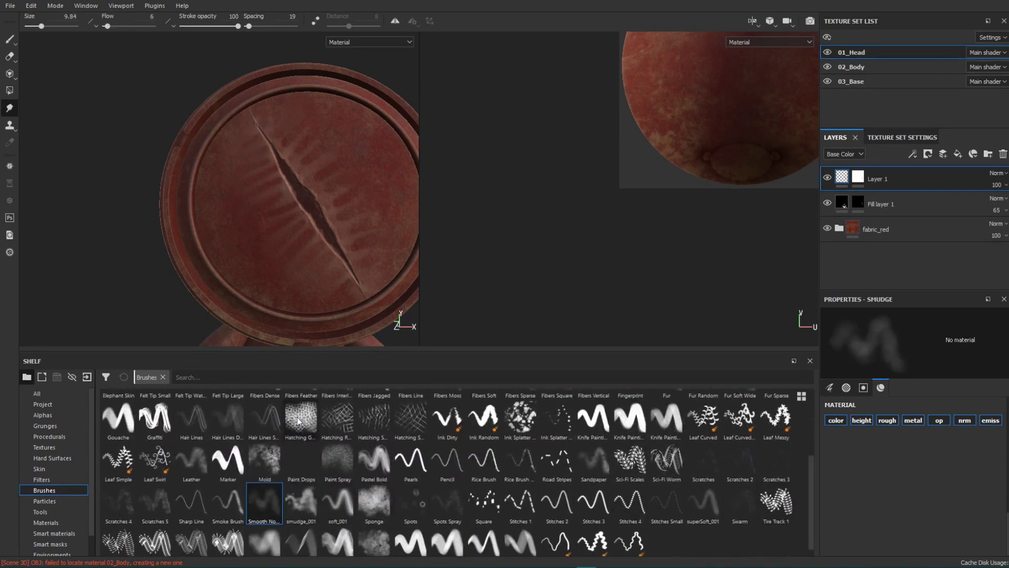
right_click_drag(316, 159, 304, 160, "ctrl")
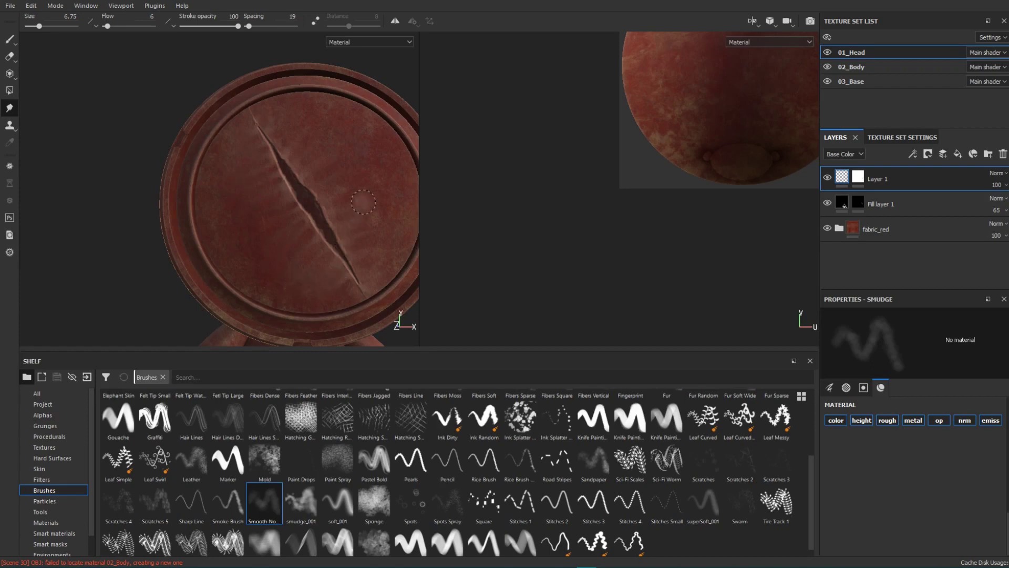
right_click_drag(379, 217, 306, 194, "alt")
left_click_drag(306, 194, 288, 205, "alt")
right_click_drag(288, 205, 268, 210, "alt")
left_click_drag(288, 215, 308, 225, "alt")
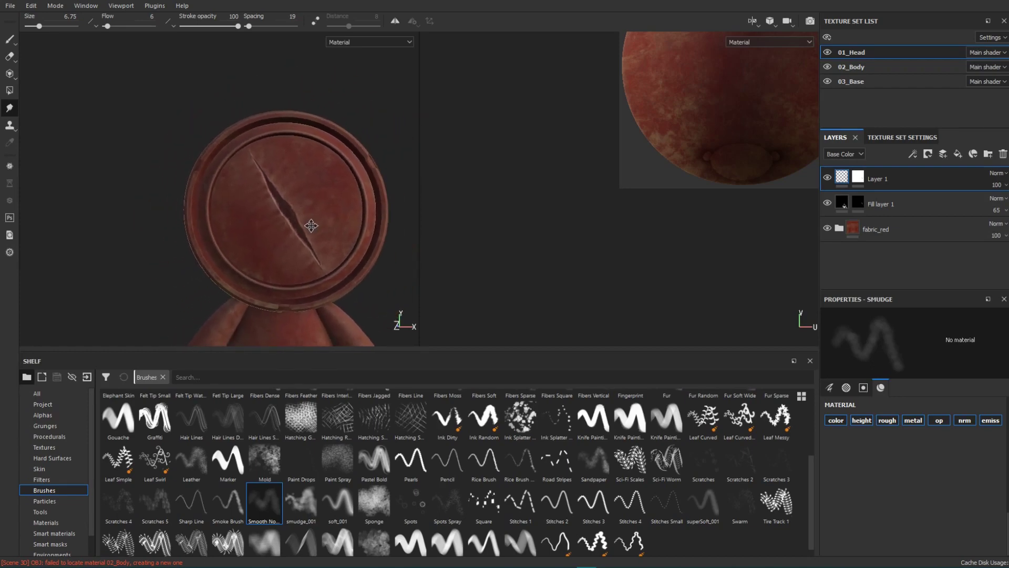
Step: Add a layer group named threads_base above Layer 1 in the head's layer stack
middle_click_drag(320, 231, 318, 238, "alt")
right_click_drag(347, 234, 333, 228, "alt")
middle_click_drag(318, 225, 322, 250, "alt")
mouse_move(322, 251)
left_mouse_down("alt")
mouse_move(330, 258)
mouse_move(354, 235)
mouse_move(296, 228)
left_mouse_up("alt")
right_click_drag(297, 229, 326, 265, "alt")
middle_click_drag(298, 266, 283, 237, "alt")
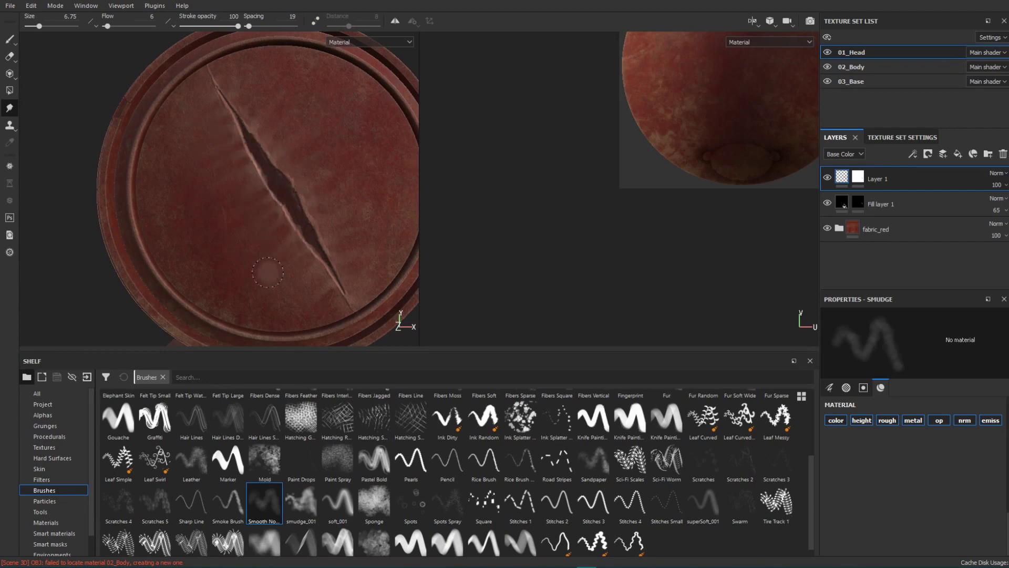
left_click(883, 204)
left_click(888, 179)
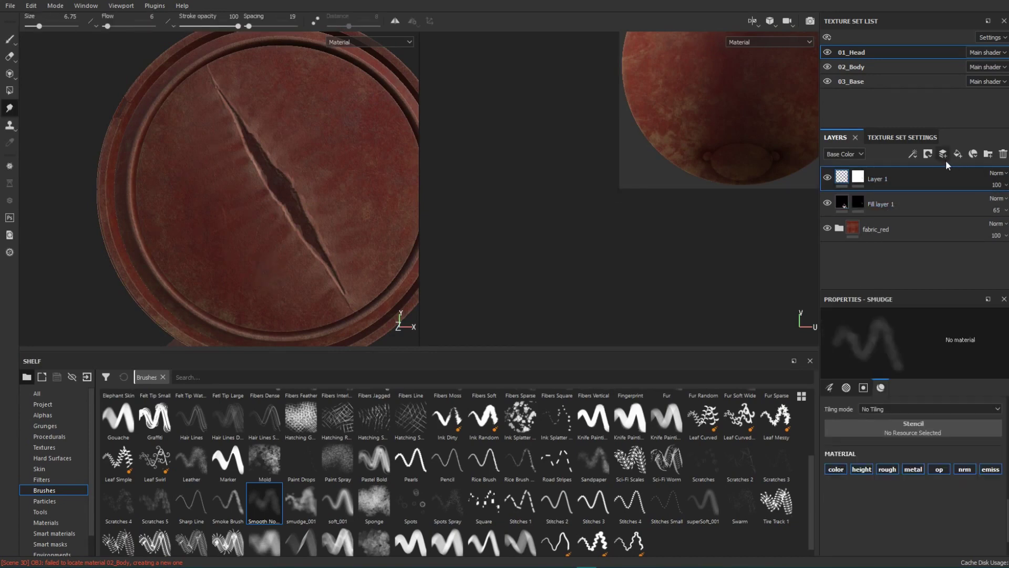
left_click(988, 154)
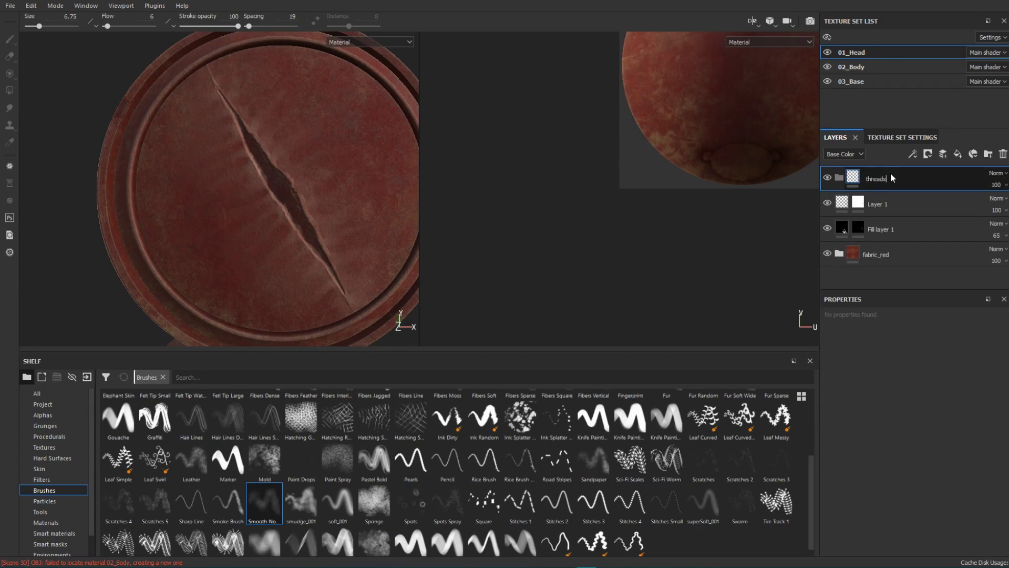
type("base")
key("Return")
Step: Search the materials for linen, add Linen Burlap Irregular to the threads_base group and set its UV scale to 10
left_click(46, 522)
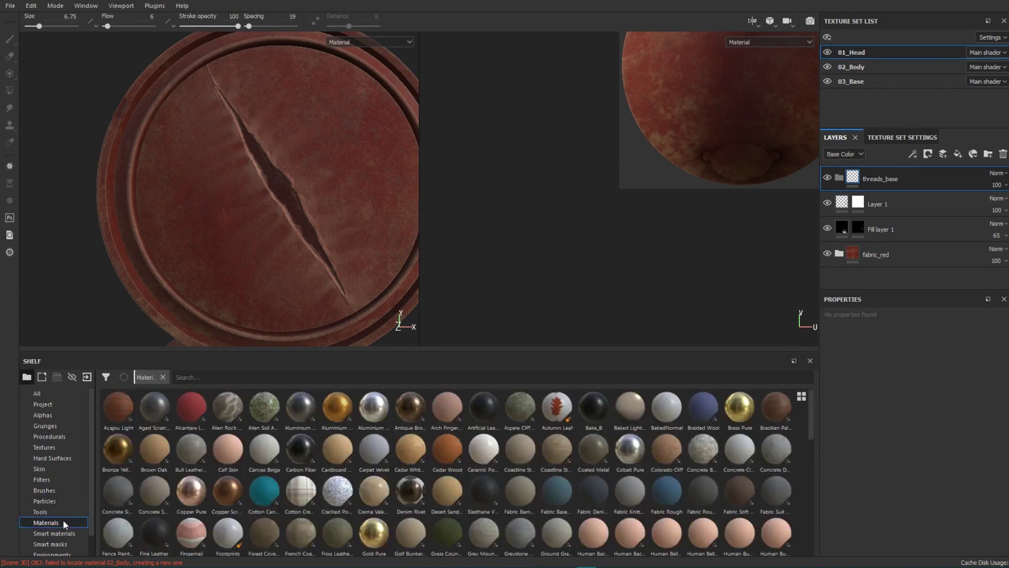
left_click(309, 377)
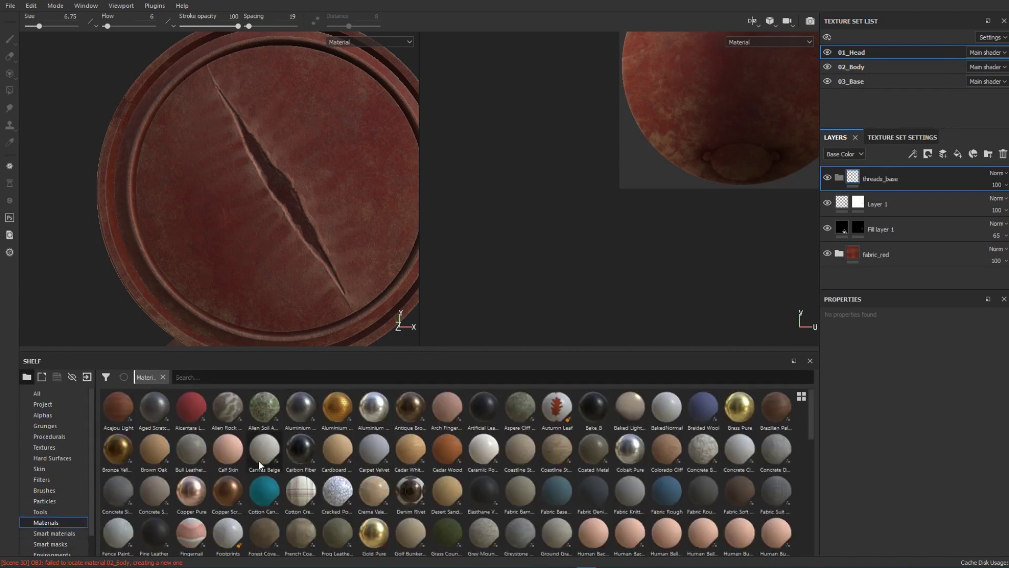
type("ll")
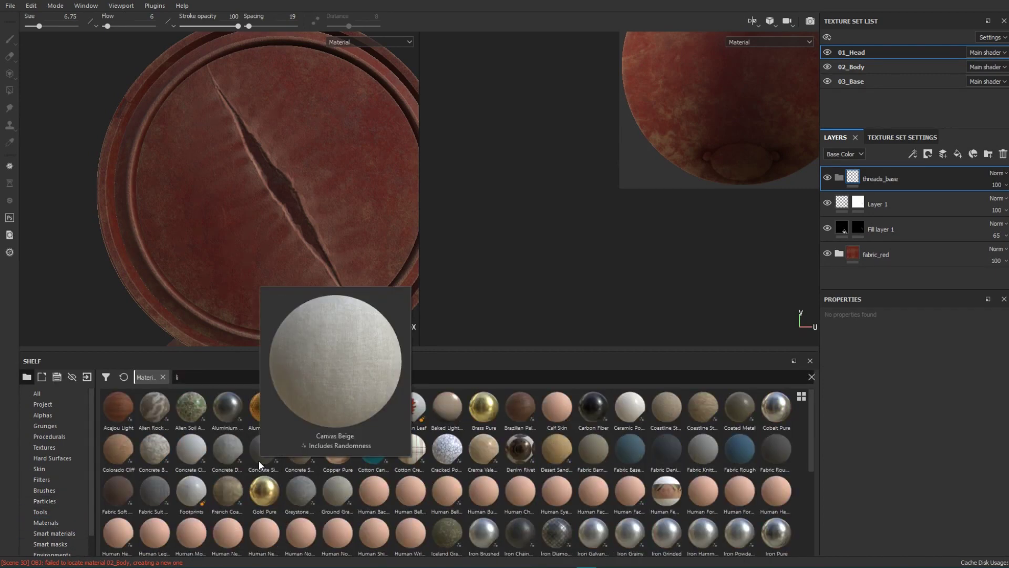
type("nen")
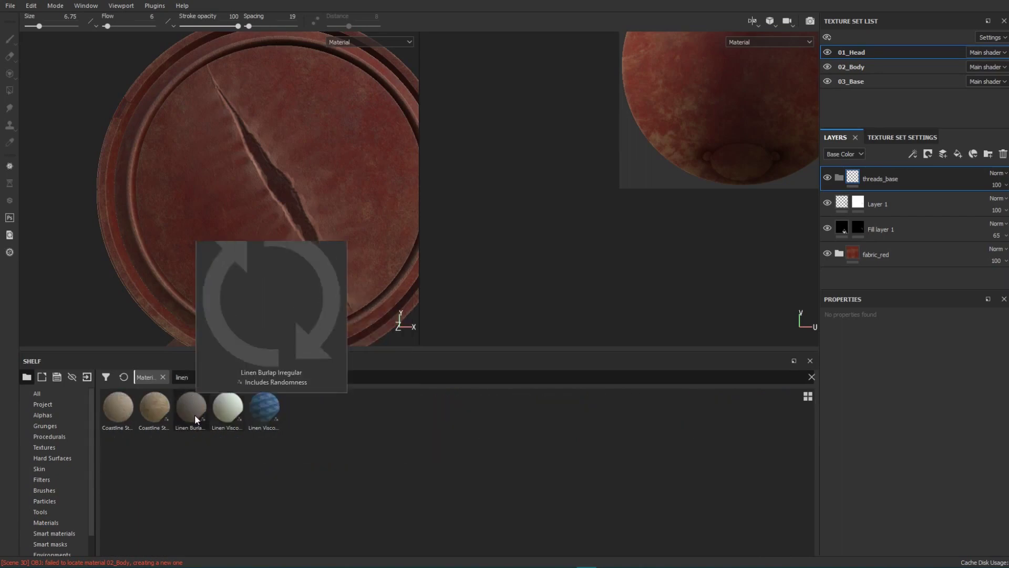
left_click_drag(194, 414, 913, 181)
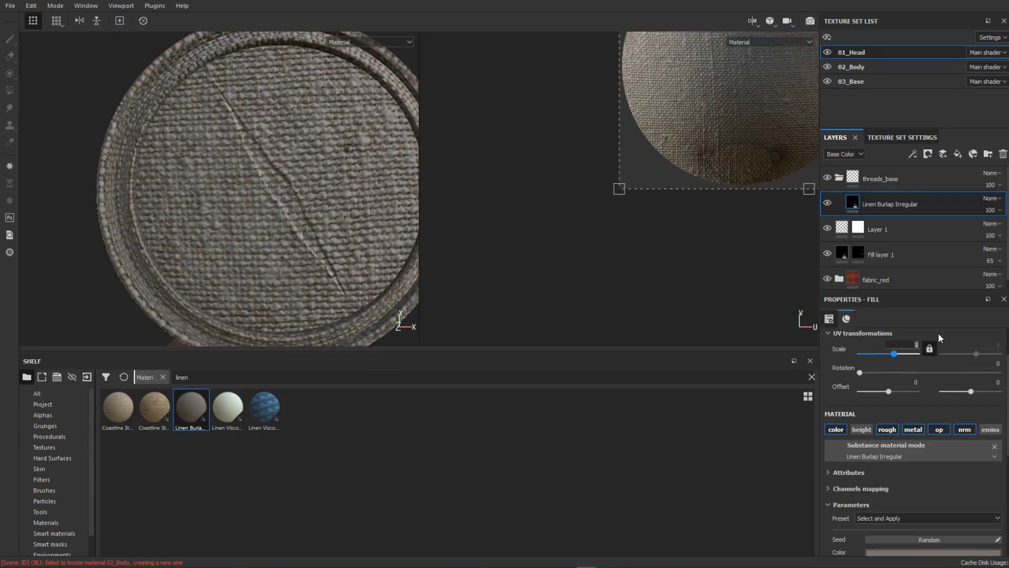
type("0")
key("Return")
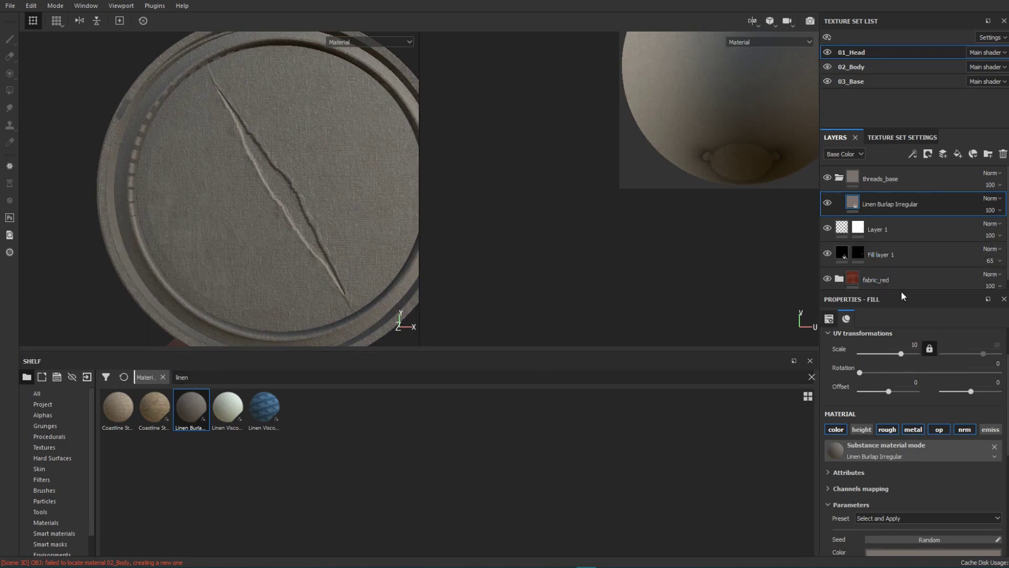
Step: Add a black mask to the threads_base group
scroll(1006, 426, "down", 3)
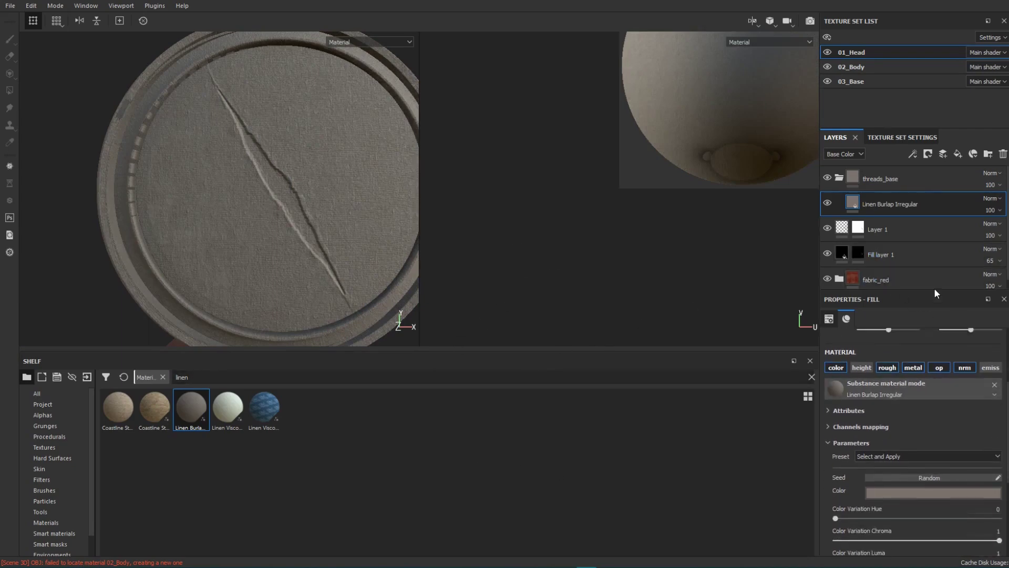
left_click(852, 178)
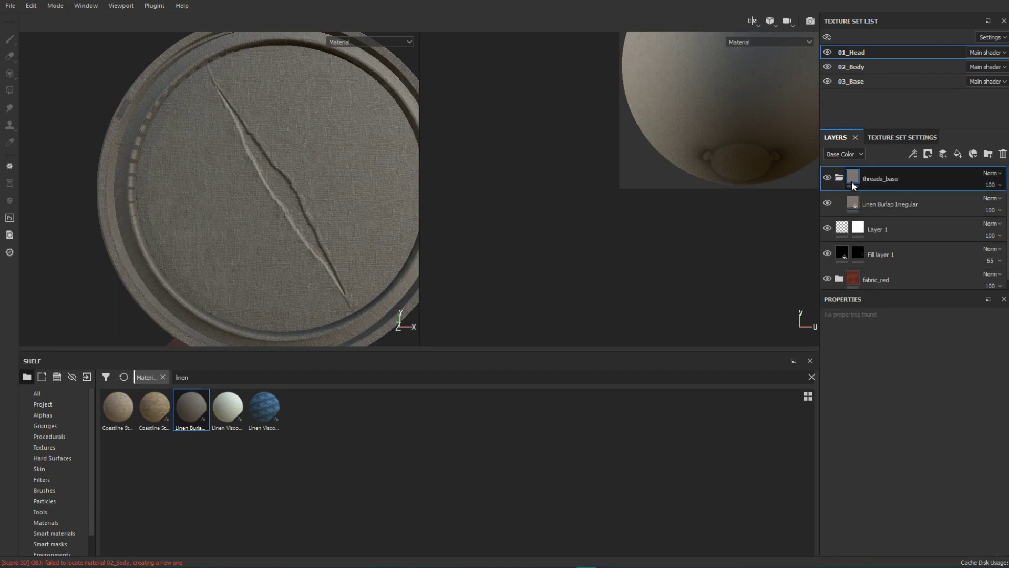
right_click(852, 179)
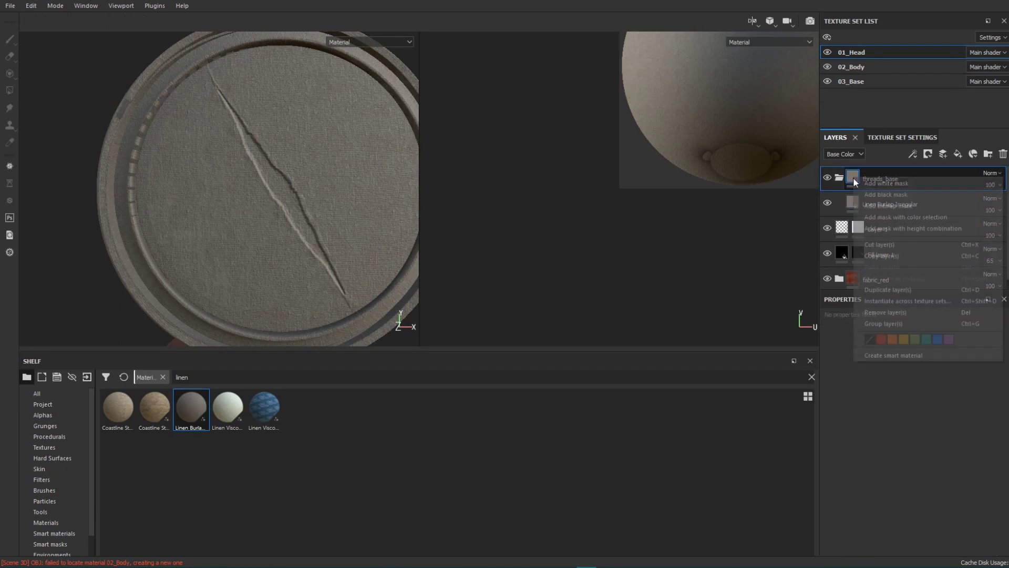
left_click(906, 195)
Step: Recolour the Linen Burlap Irregular layer by sampling the fabric beside the tear, then shift the colour to a lighter, desaturated pink
left_click(893, 204)
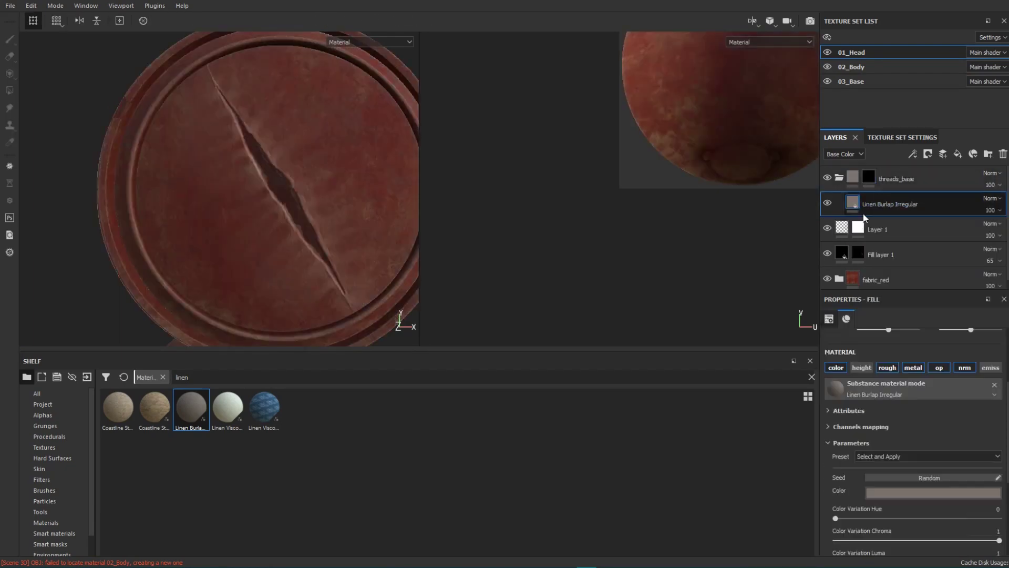
left_click(914, 493)
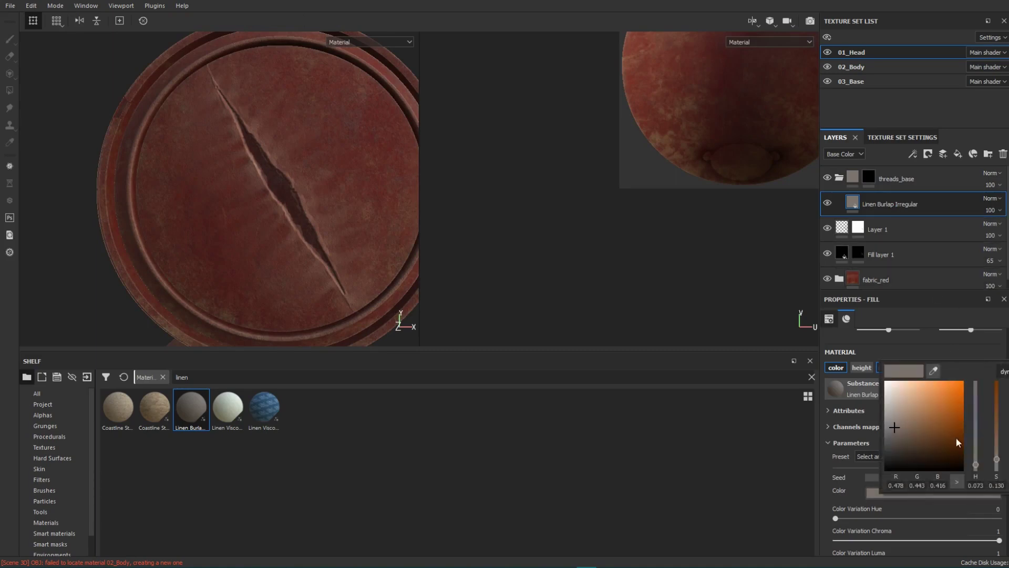
left_click(933, 370)
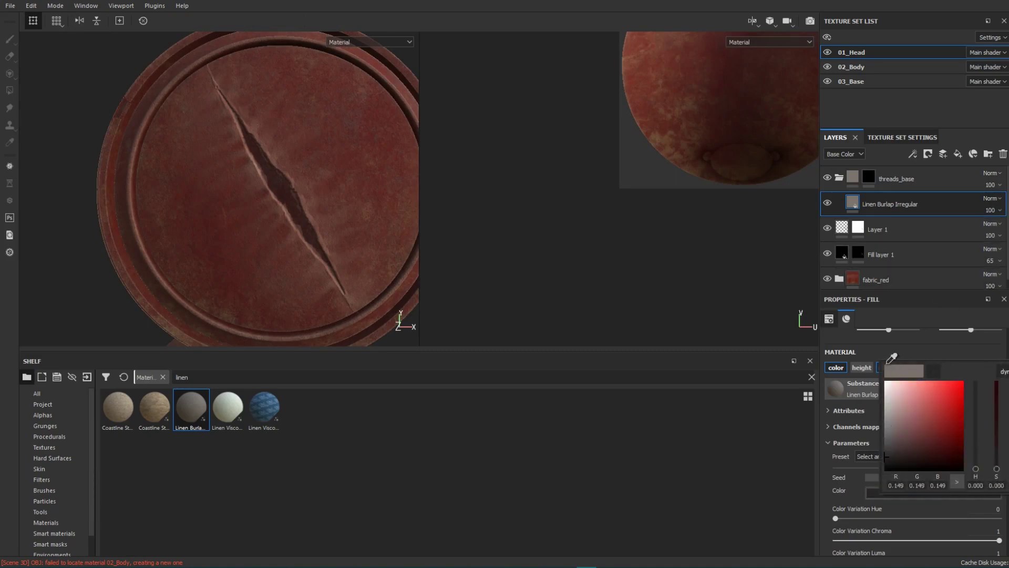
left_click(258, 154)
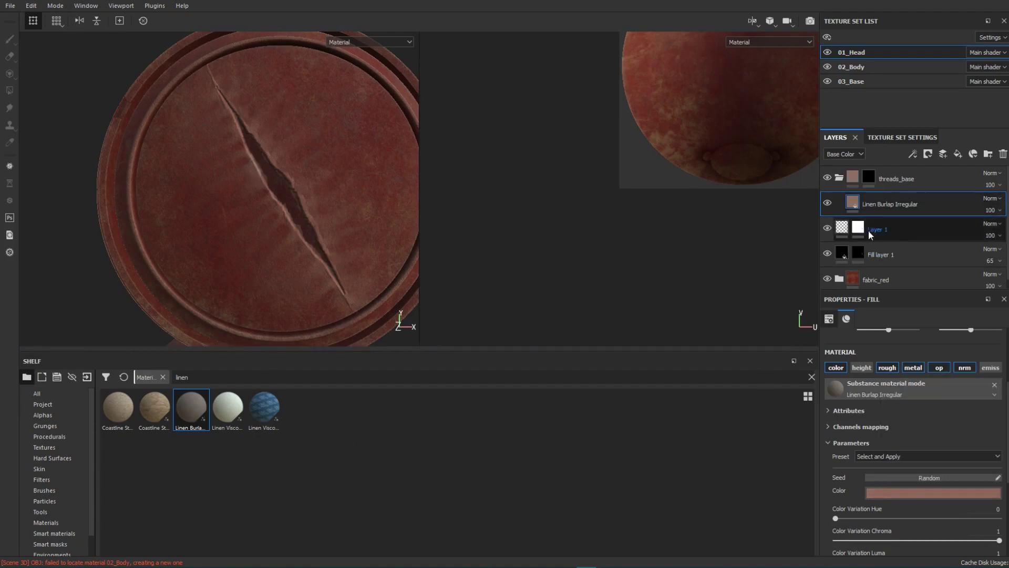
left_click(893, 490)
left_click(910, 416)
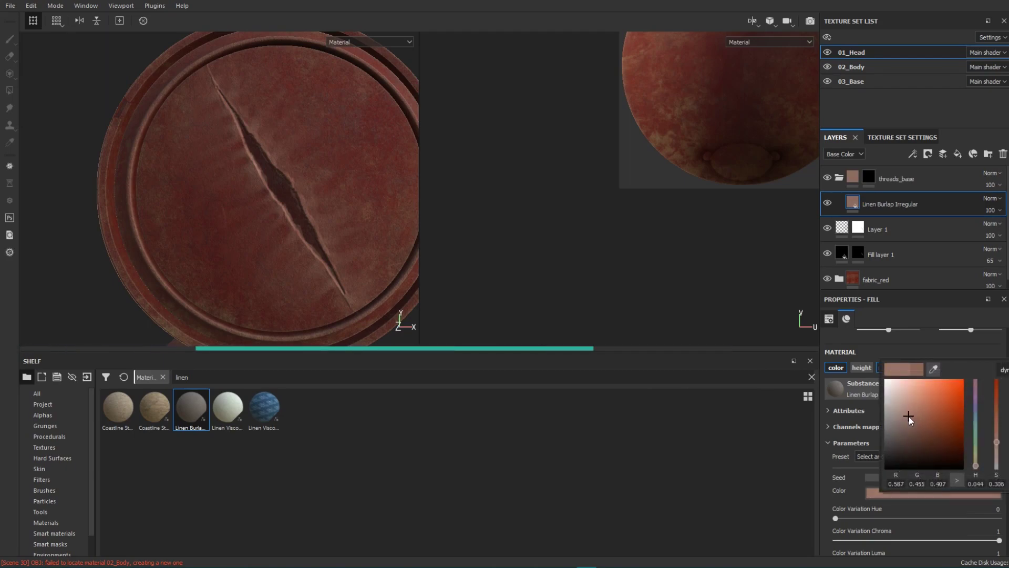
Step: Target the threads_base mask with the cross-hatched Hatching S... brush and reduce its size to 6.15
left_click_drag(881, 209, 846, 181)
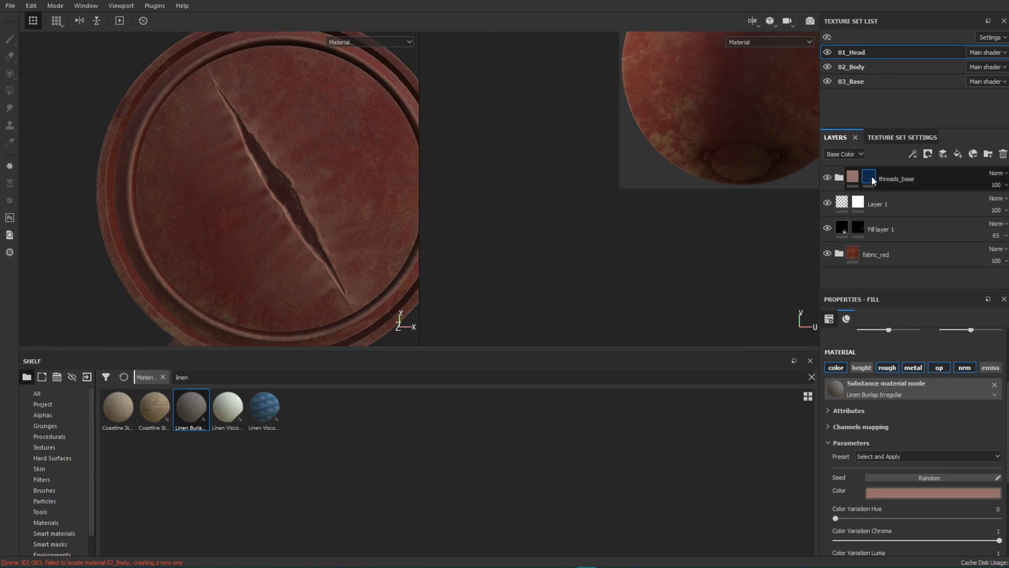
left_click(870, 177)
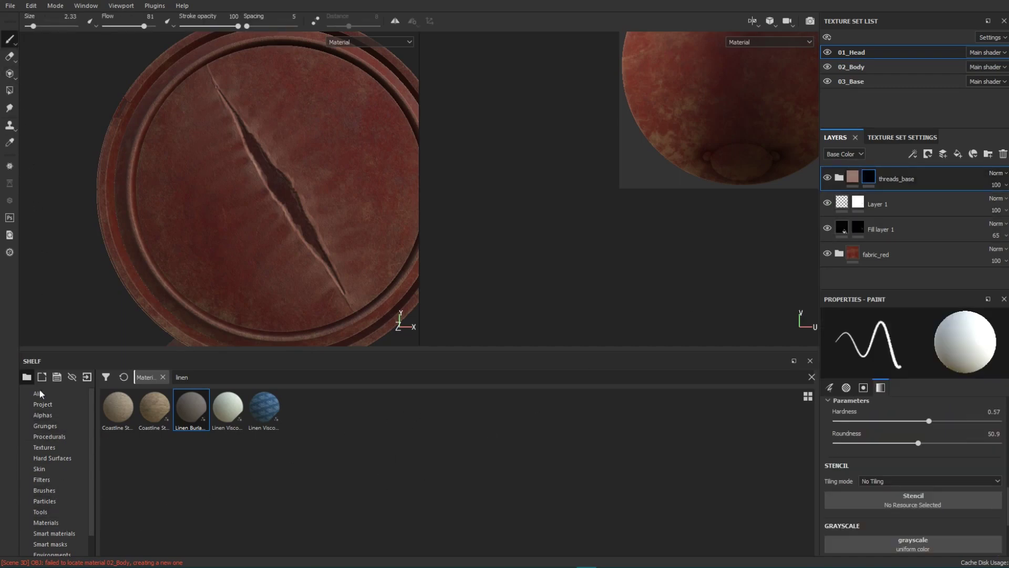
left_click(52, 436)
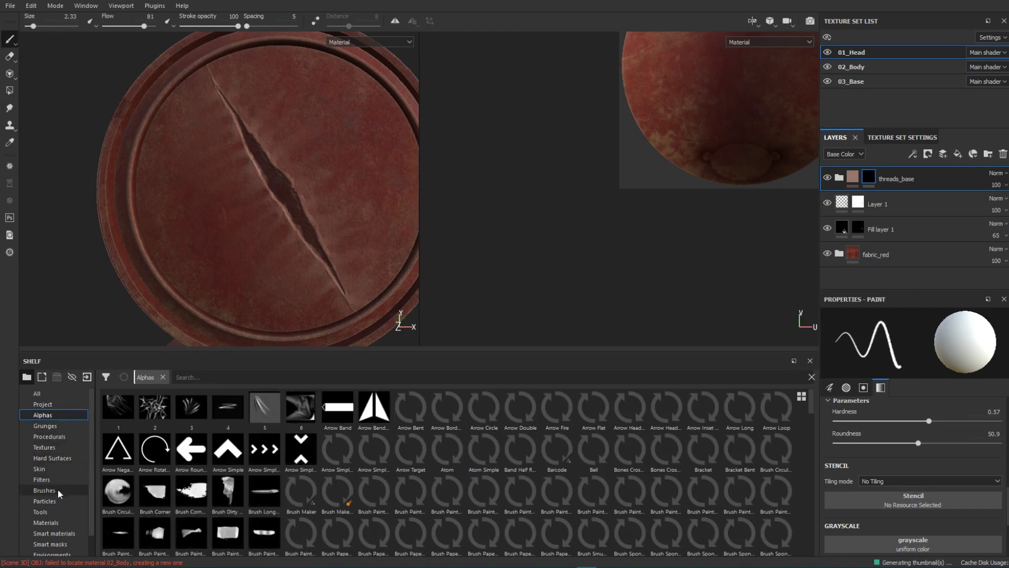
left_click(44, 490)
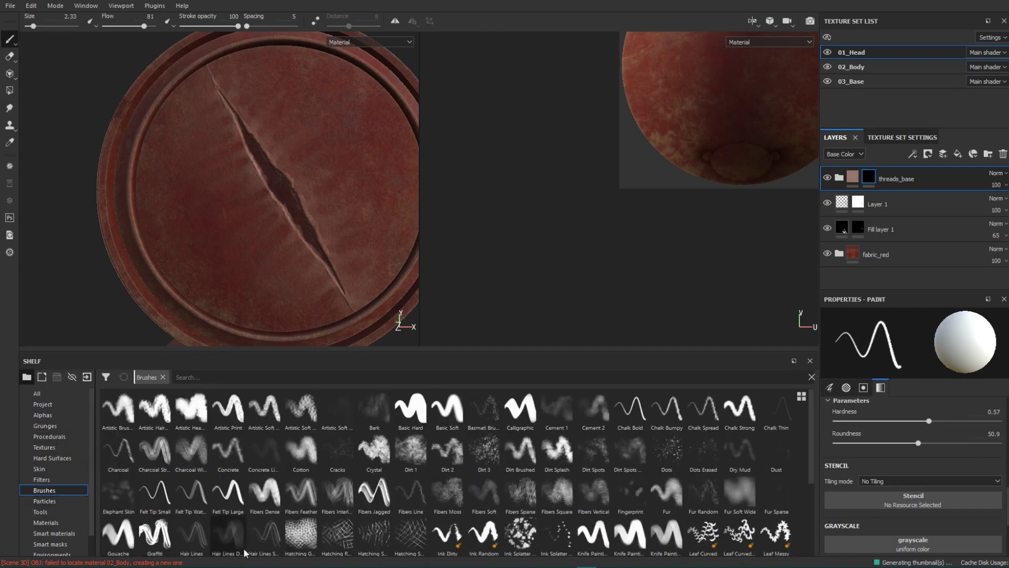
left_click(413, 541)
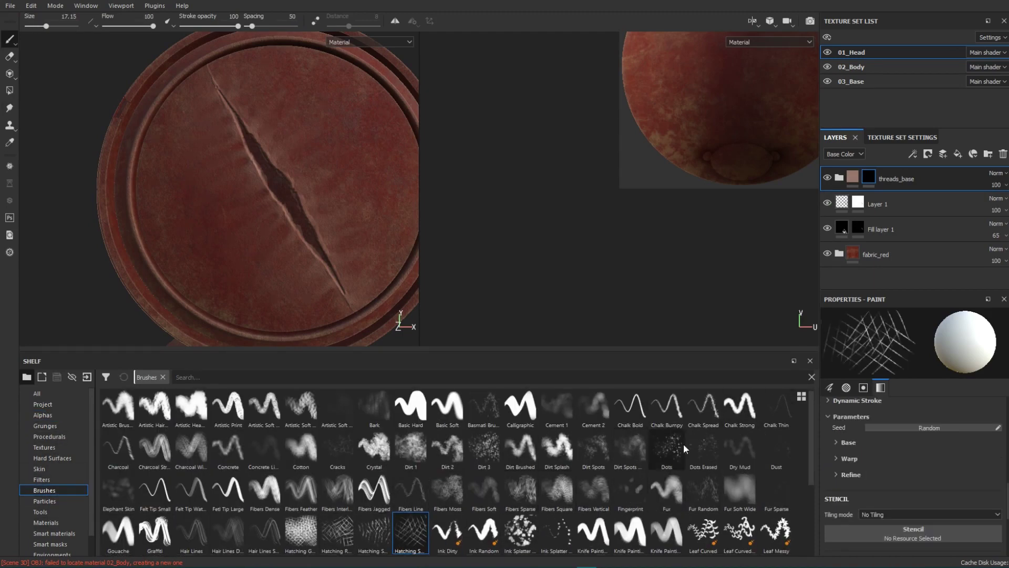
left_click_drag(809, 459, 809, 478)
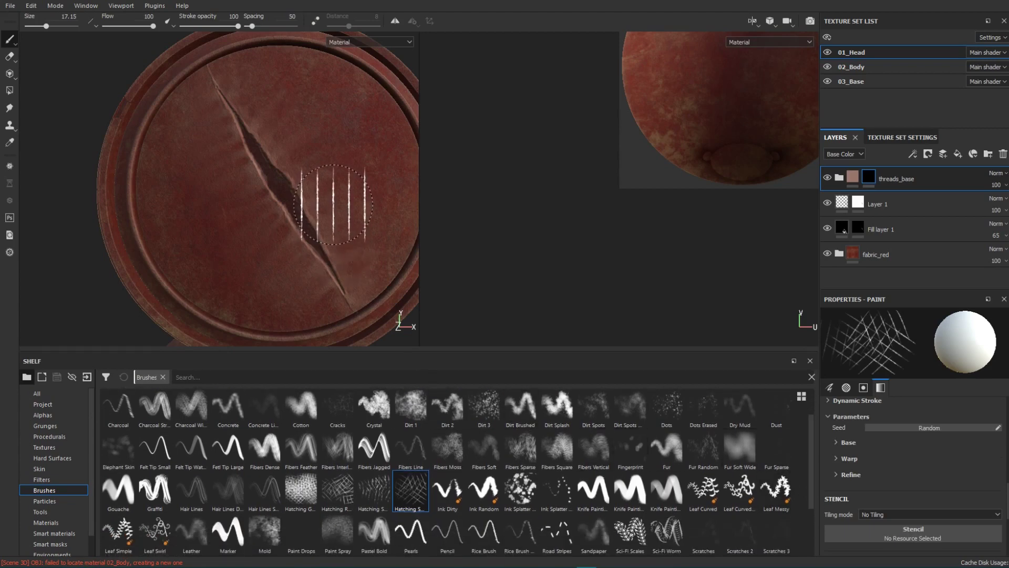
key("bracketleft")
key("bracketleft")
key("bracketleft")
key("bracketleft")
key("bracketleft")
middle_click_drag(311, 199, 329, 210, "alt")
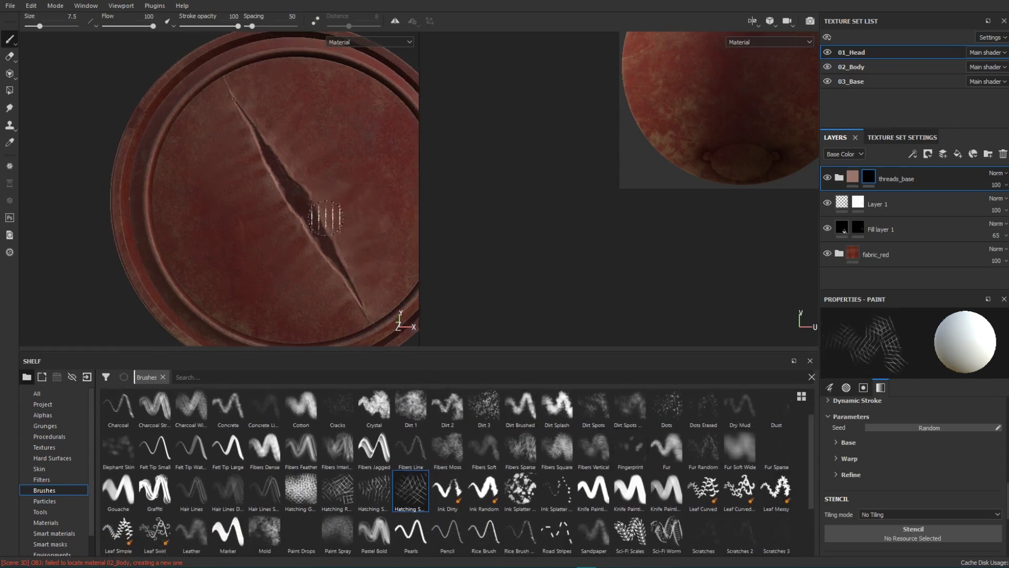
key("bracketleft")
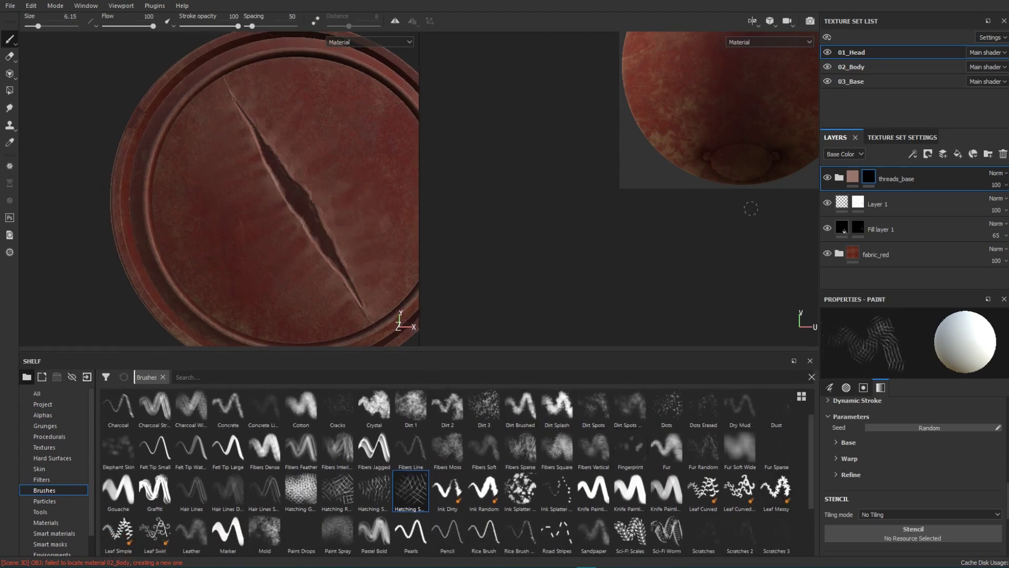
Step: Add a height-only fill layer above Linen Burlap Irregular in threads_base and set its height to about -0.0615
left_click(840, 178)
left_click(895, 203)
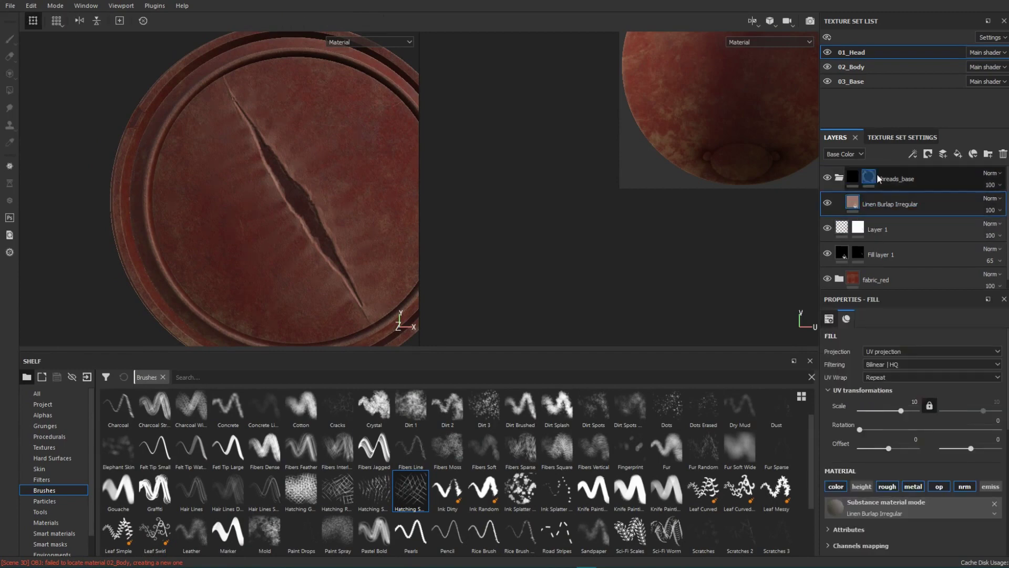
left_click(947, 157)
left_click(841, 486)
left_click(887, 486)
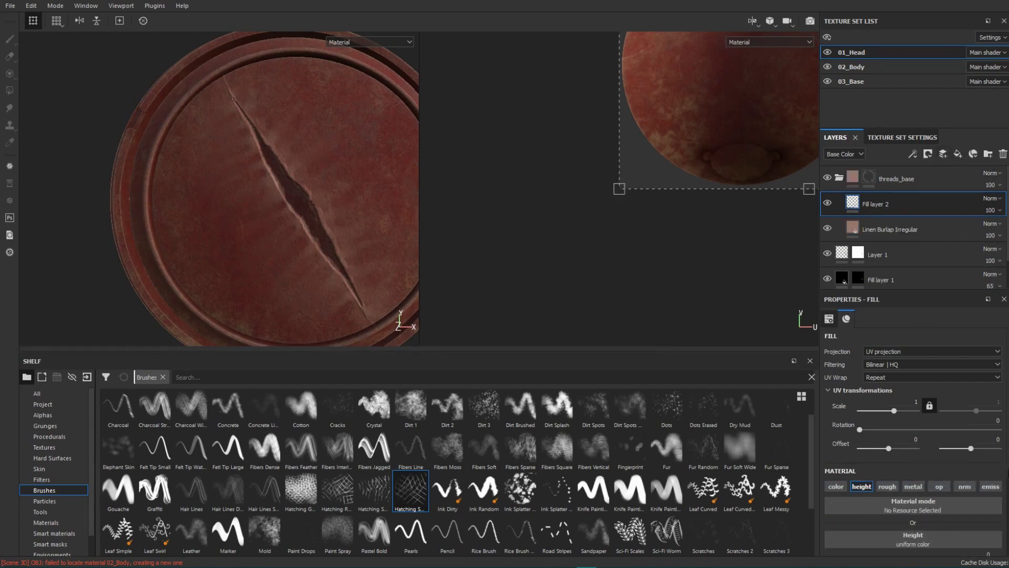
scroll(924, 494, "down", 2)
left_click(904, 504)
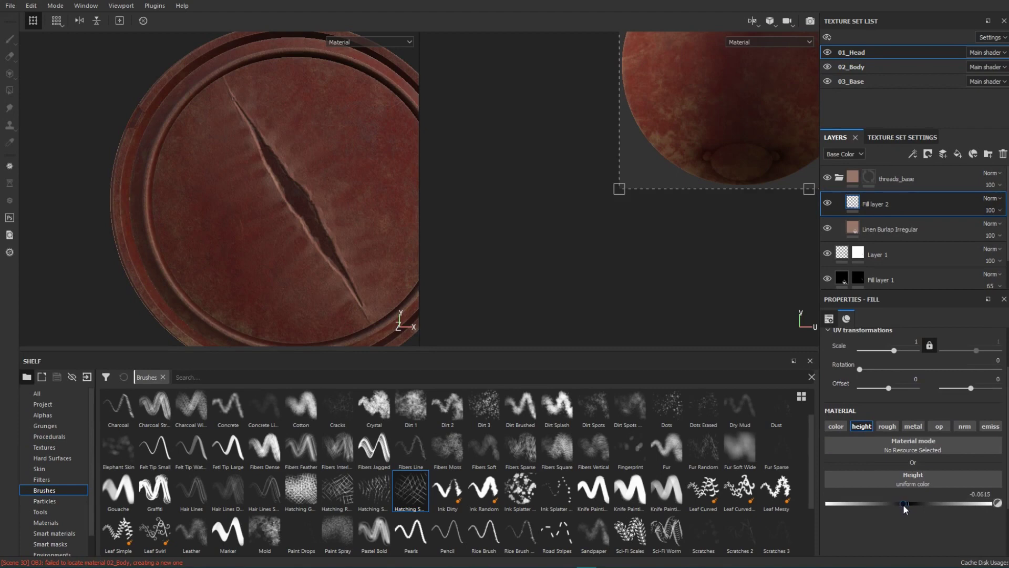
Step: Paint hatched threads around the tear on the threads_base mask and thin out their outer areas with black
left_click(868, 179)
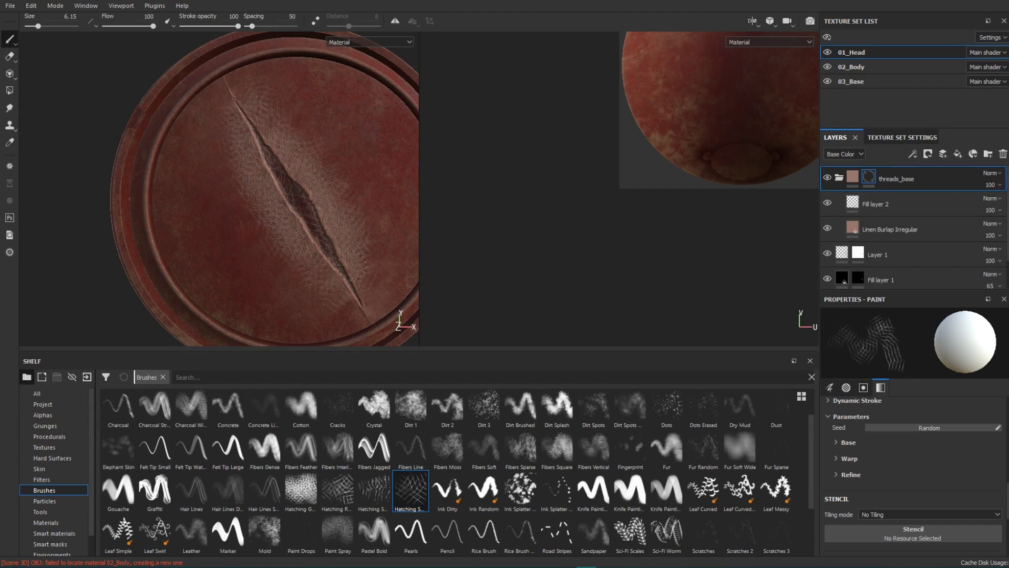
key("x")
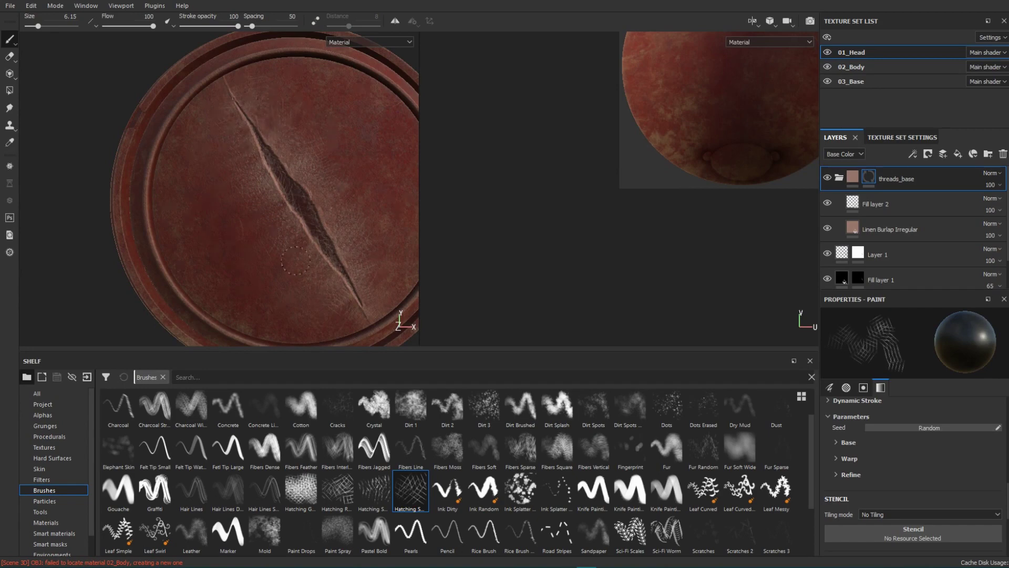
Step: Show the layers' Height channel settings and lower the threads_base group's height opacity to 34
left_click(860, 153)
left_click(851, 171)
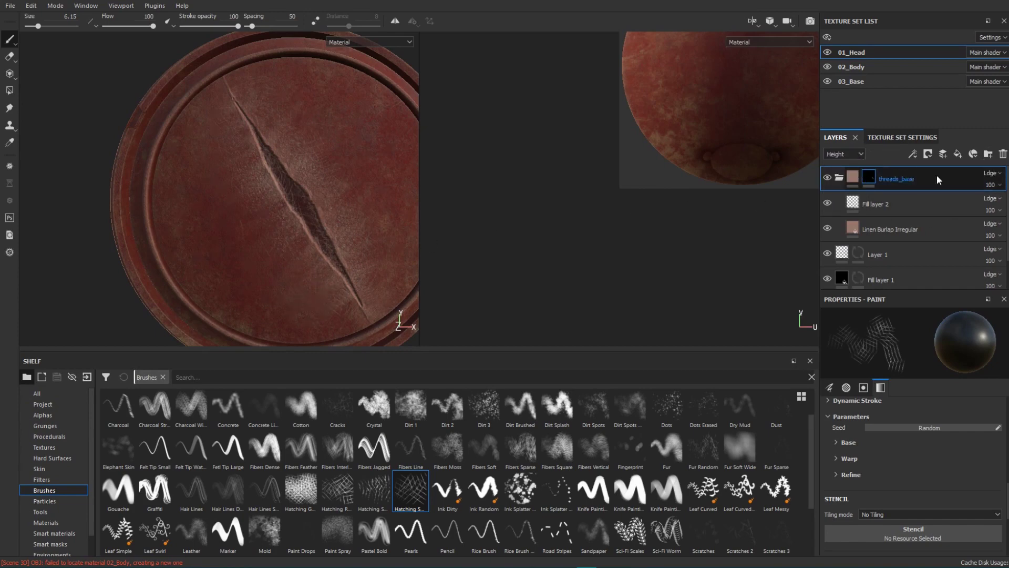
left_click(999, 184)
mouse_move(998, 207)
left_mouse_down()
mouse_move(1008, 206)
mouse_move(996, 209)
left_mouse_up()
Step: Inspect the hatched threads around the tear from the side and front of the head
left_click_drag(320, 243, 387, 243, "alt")
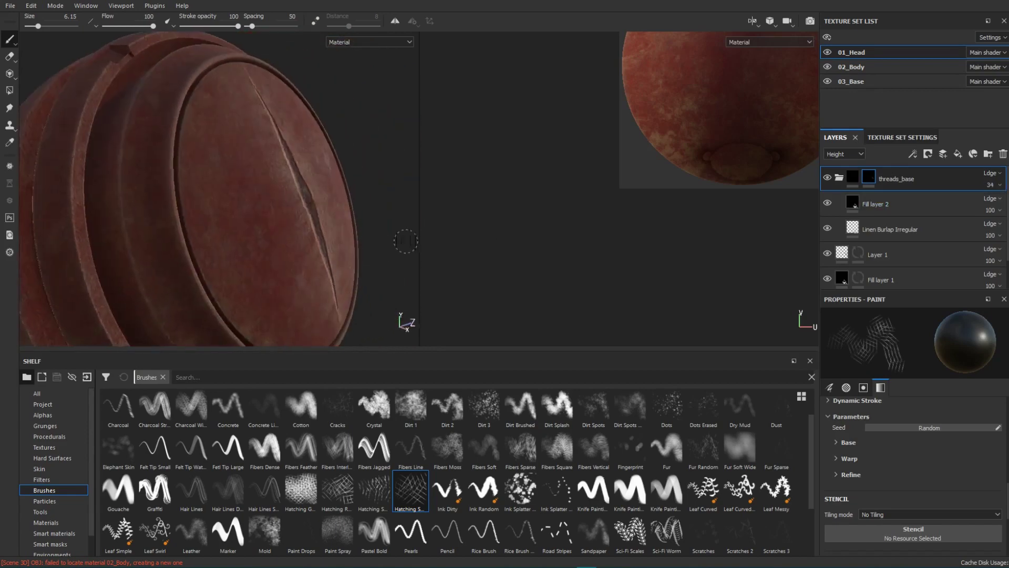
right_click_drag(387, 243, 357, 260, "alt")
mouse_move(367, 256)
left_mouse_down("alt")
mouse_move(370, 272)
mouse_move(319, 289)
mouse_move(326, 314)
left_mouse_up("alt")
scroll(270, 140, "down", 3)
mouse_move(294, 150)
left_mouse_down("alt")
mouse_move(286, 227)
mouse_move(220, 176)
left_mouse_up("alt")
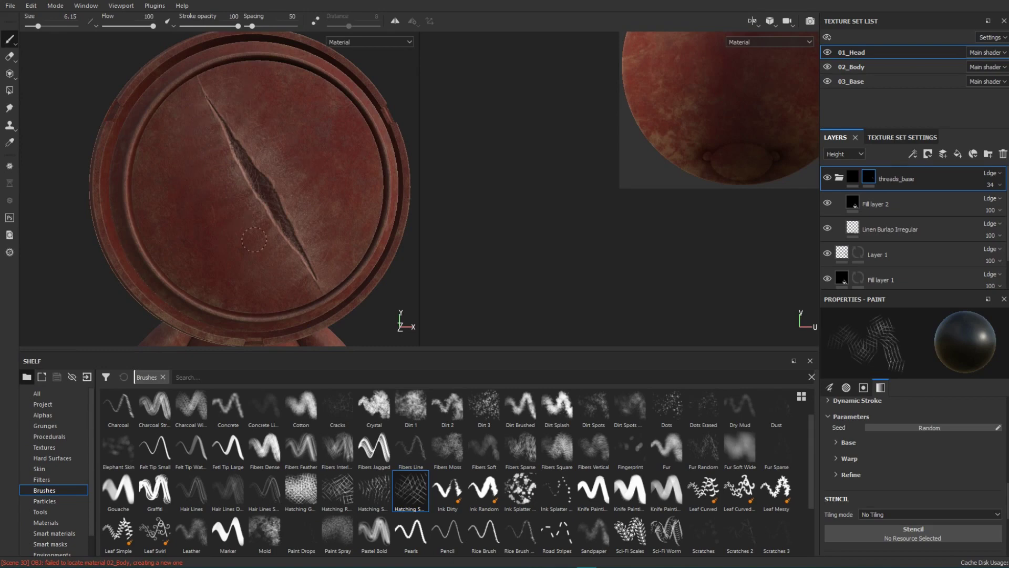
middle_click_drag(357, 245, 355, 278, "alt")
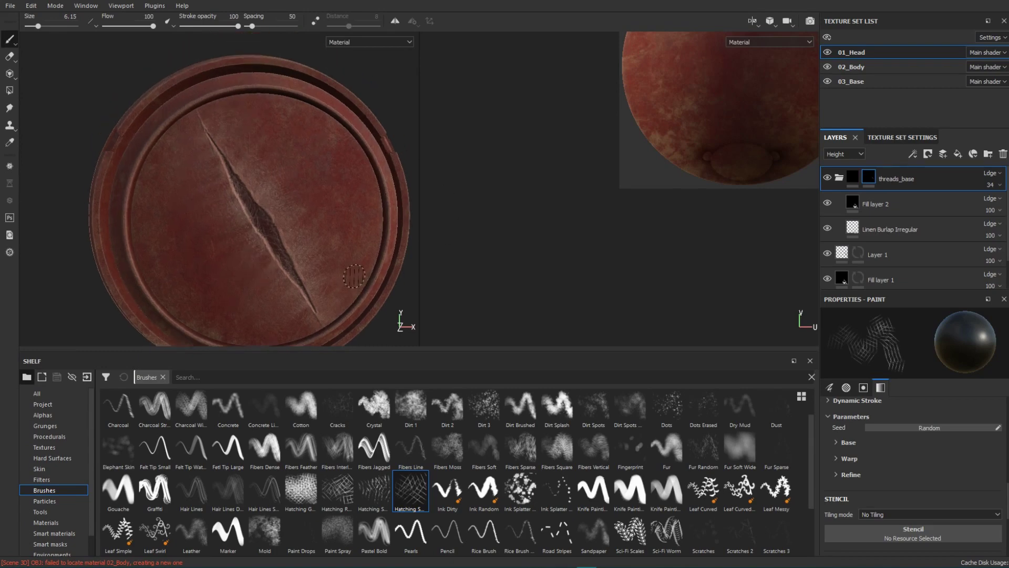
left_click_drag(367, 275, 386, 259, "alt")
scroll(789, 413, "up", 1)
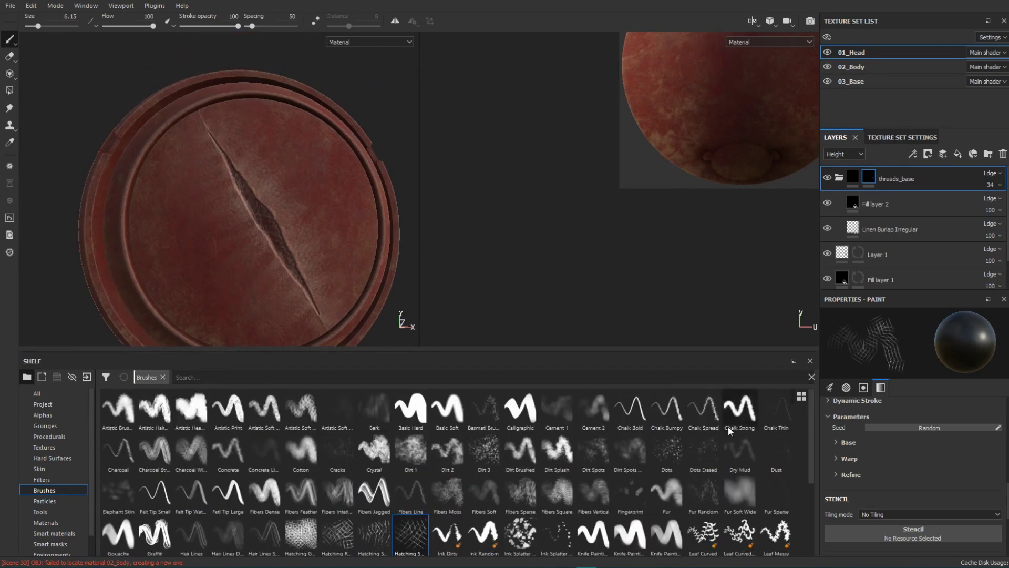
Step: Choose the Chalk Bold brush for the threads_base mask and collapse the threads_base group
left_click(630, 407)
left_click_drag(306, 245, 281, 237, "alt")
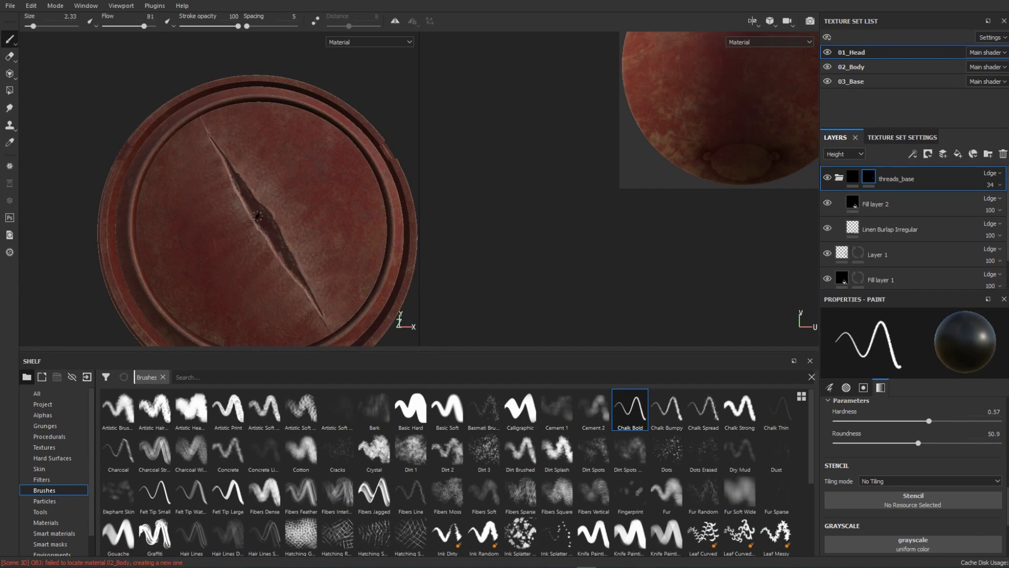
mouse_move(326, 230)
left_mouse_down("alt")
mouse_move(334, 205)
mouse_move(342, 259)
mouse_move(327, 247)
mouse_move(319, 254)
left_mouse_up("alt")
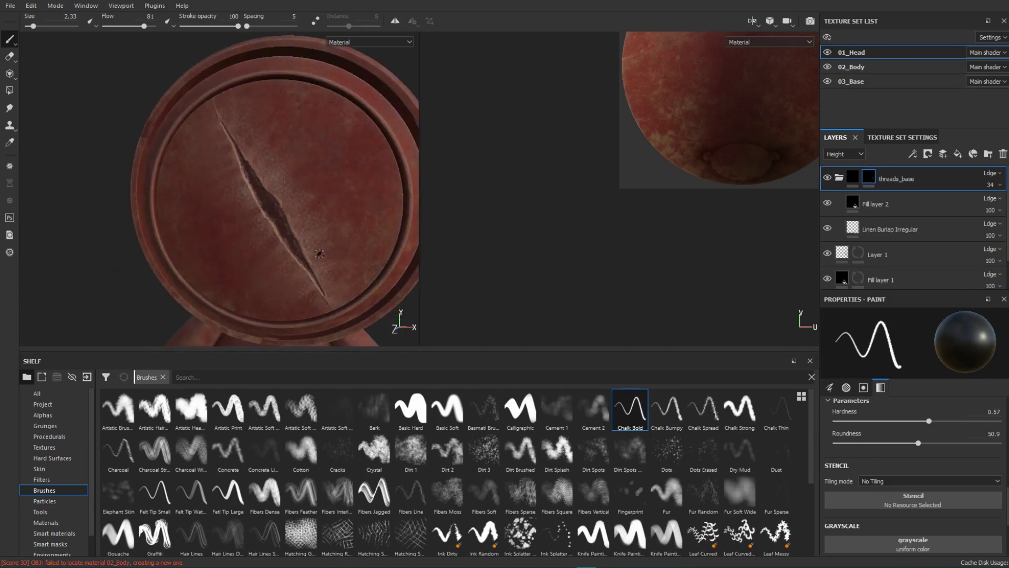
left_click(839, 179)
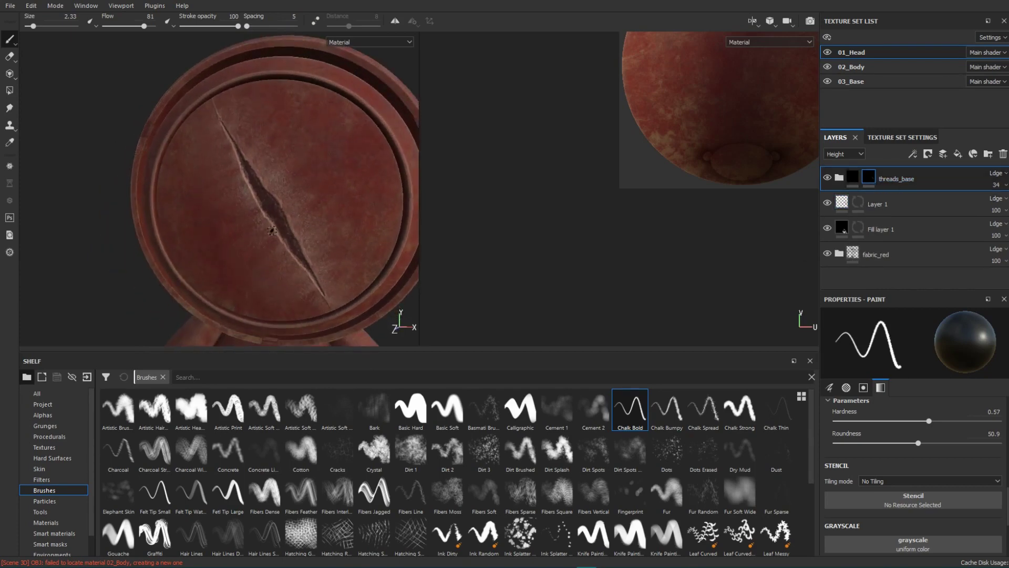
left_click_drag(307, 264, 285, 227, "alt")
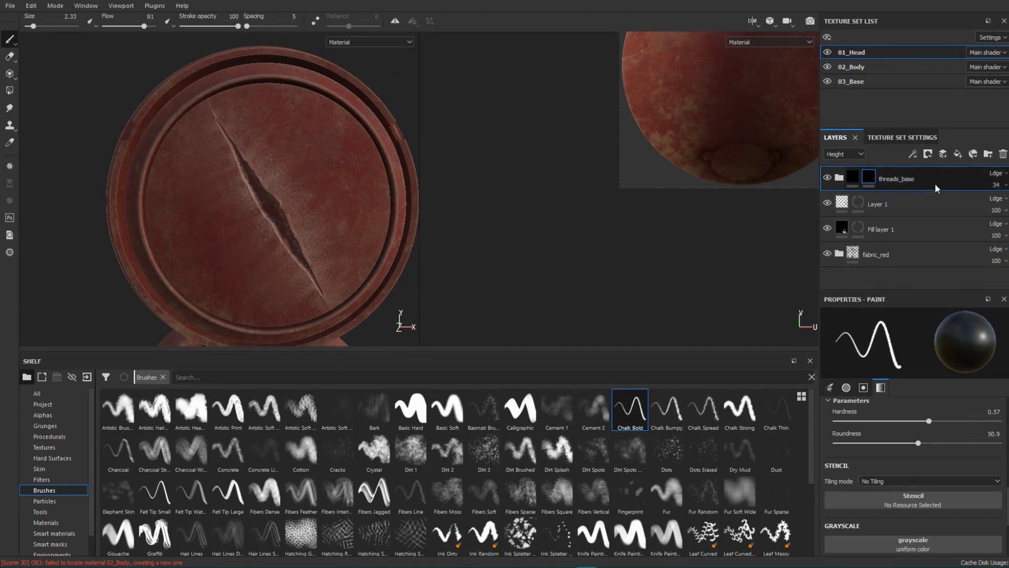
Step: Add a paint layer above threads_base that affects only the color and height channels
left_click(942, 153)
key("5")
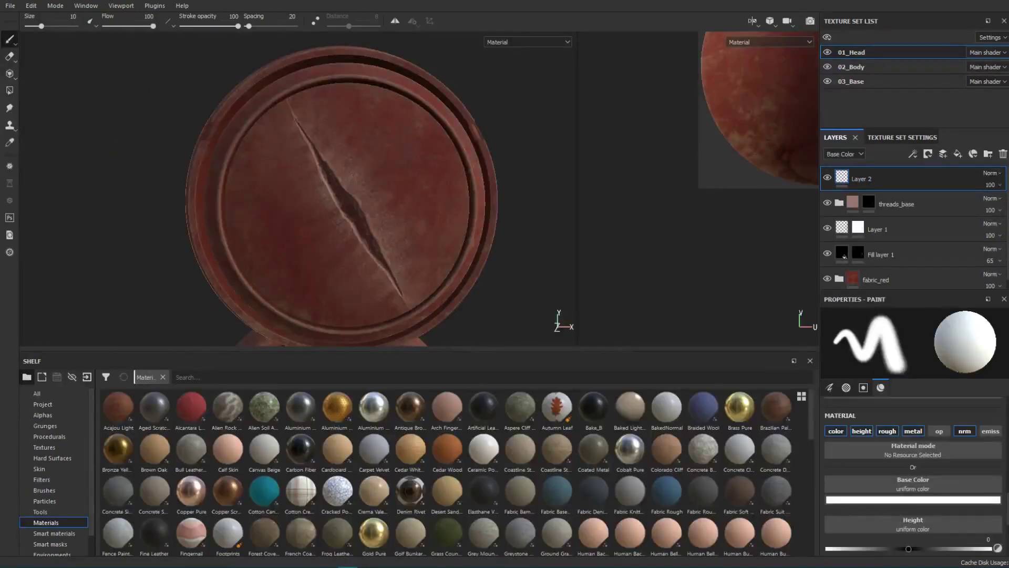
left_click(887, 433)
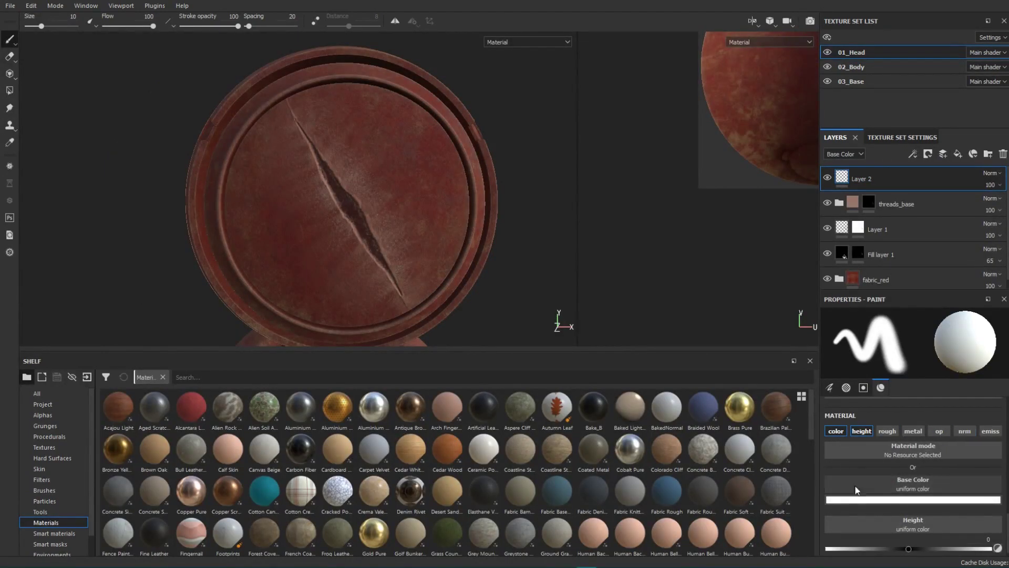
Step: Set the paint's base color to a muted pinkish brown based on the fabric by the tear and its height to 0.1068
left_click(912, 500)
left_click(931, 379)
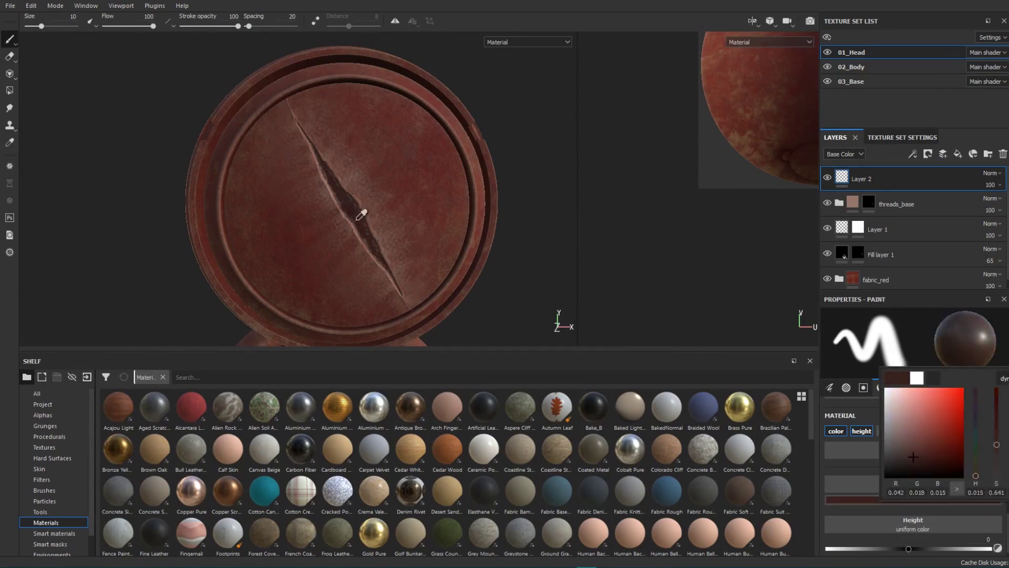
left_click(362, 224)
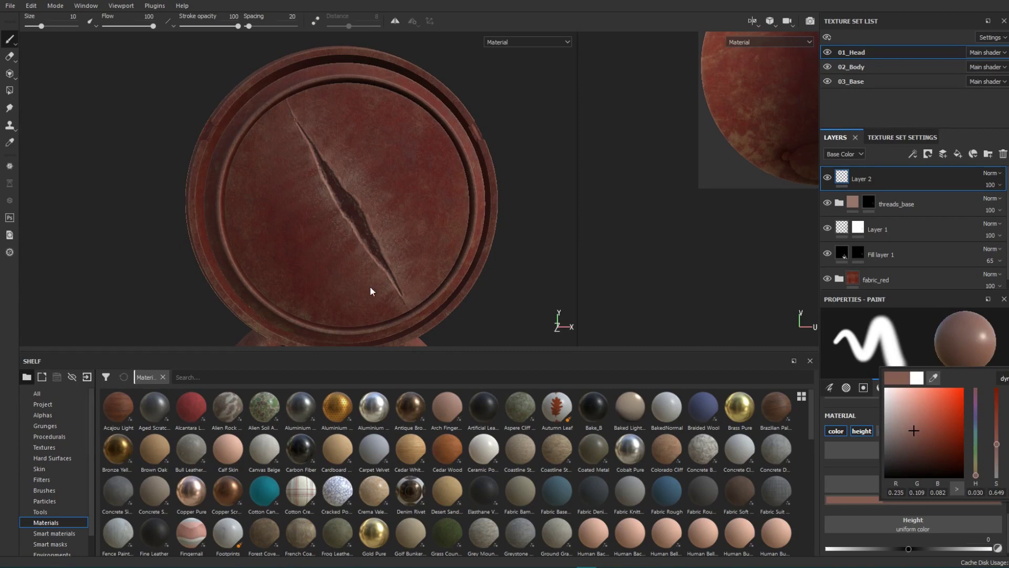
left_click(909, 428)
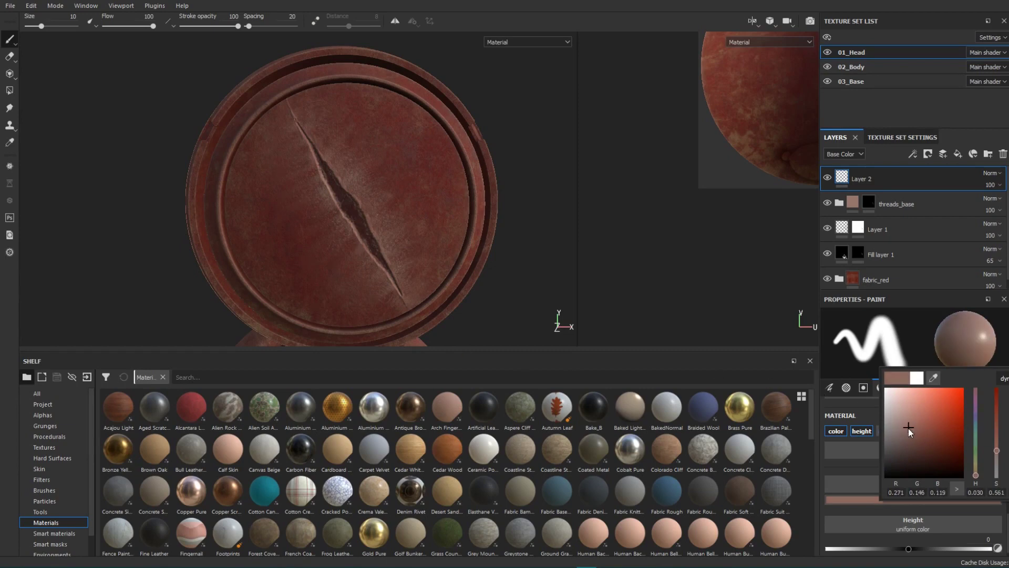
left_click(918, 554)
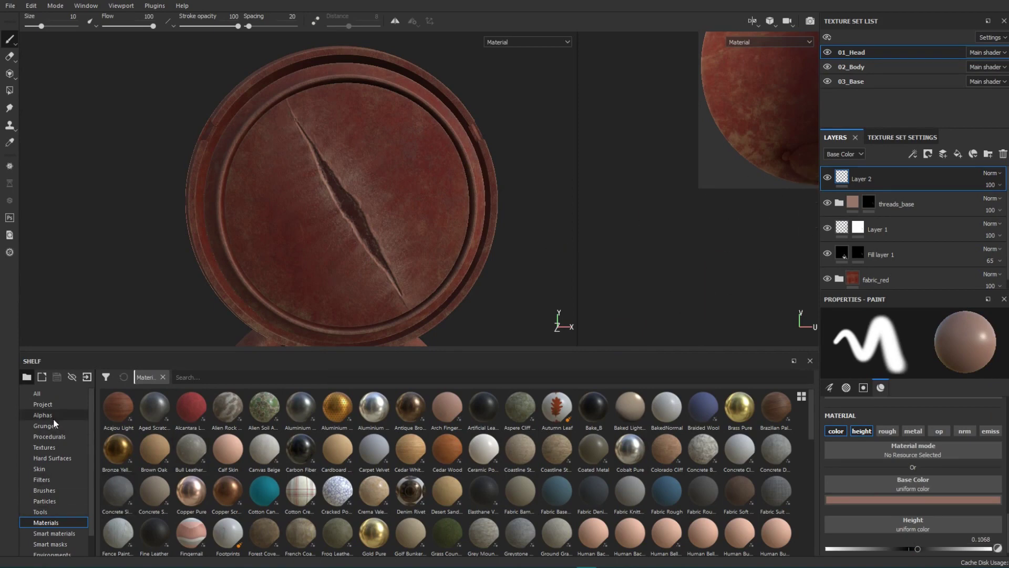
Step: Choose the hatching brush, replace its Hatched_01 alpha with parallel lines and reduce the size to 8.41
left_click(62, 490)
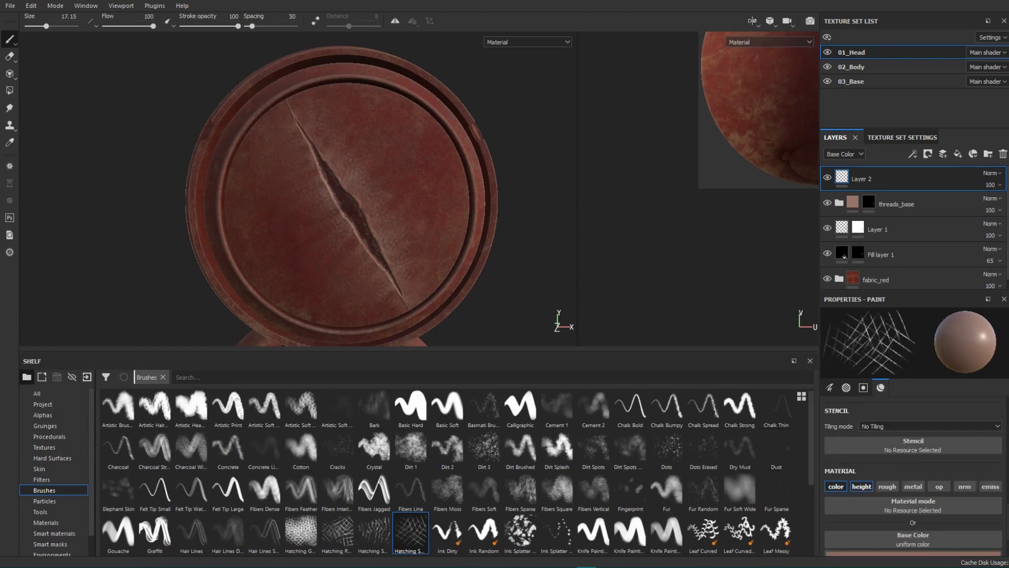
scroll(967, 460, "up", 10)
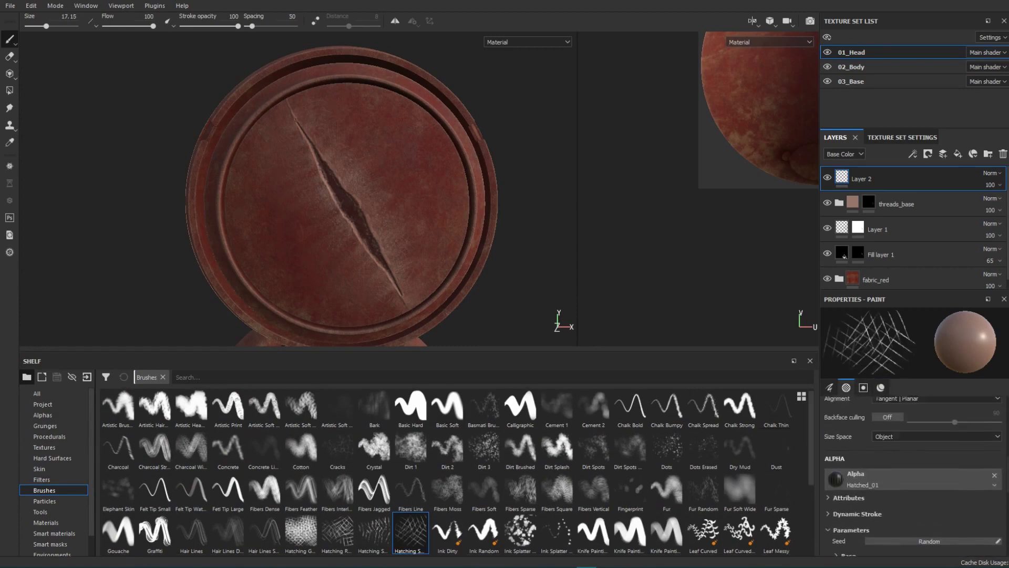
mouse_move(967, 473)
left_mouse_down()
mouse_move(797, 487)
mouse_move(830, 477)
mouse_move(844, 453)
left_mouse_up()
scroll(1005, 447, "up", 4)
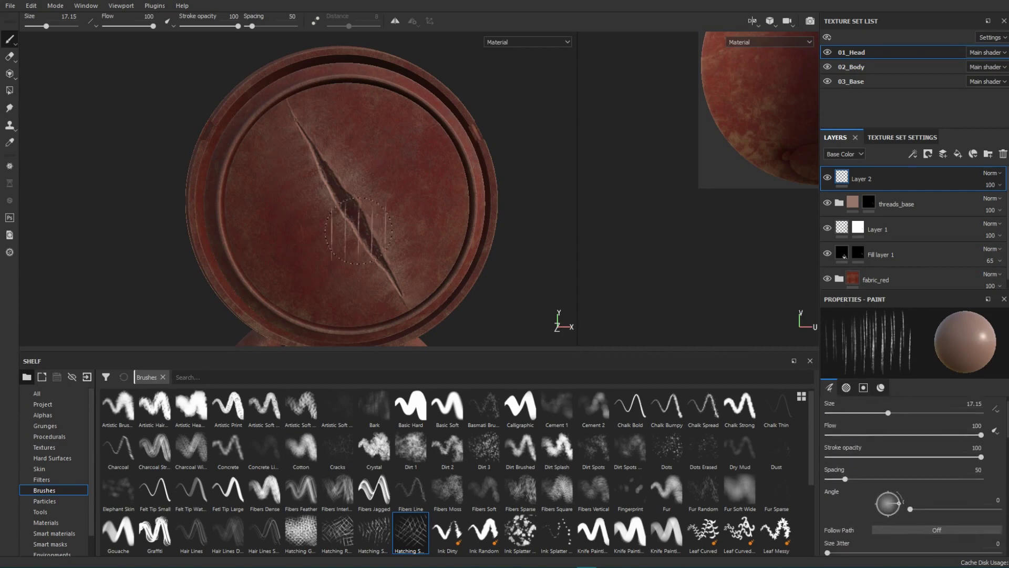
mouse_move(352, 216)
right_mouse_down("ctrl")
mouse_move(336, 216)
mouse_move(354, 210)
right_mouse_up("ctrl")
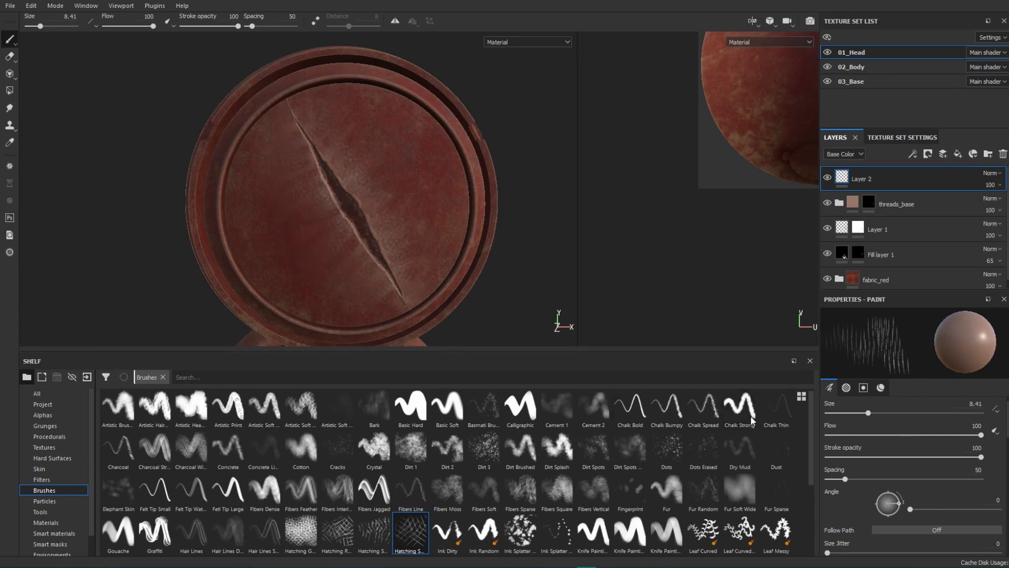
Step: Paint crossing parallel threads over the tear, one direction at brush angle 58 and the other at 327
mouse_move(702, 398)
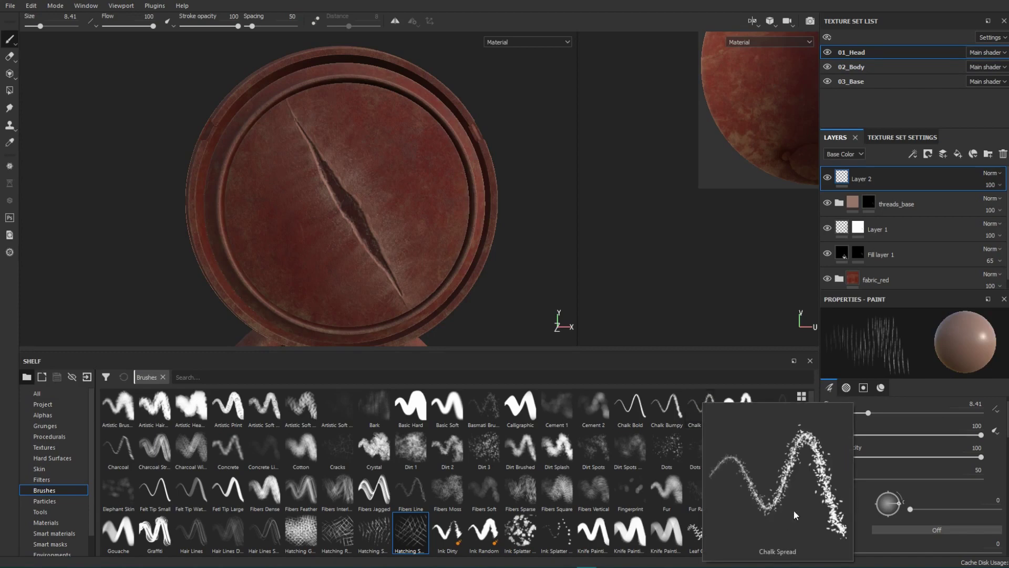
left_click_drag(899, 503, 893, 497)
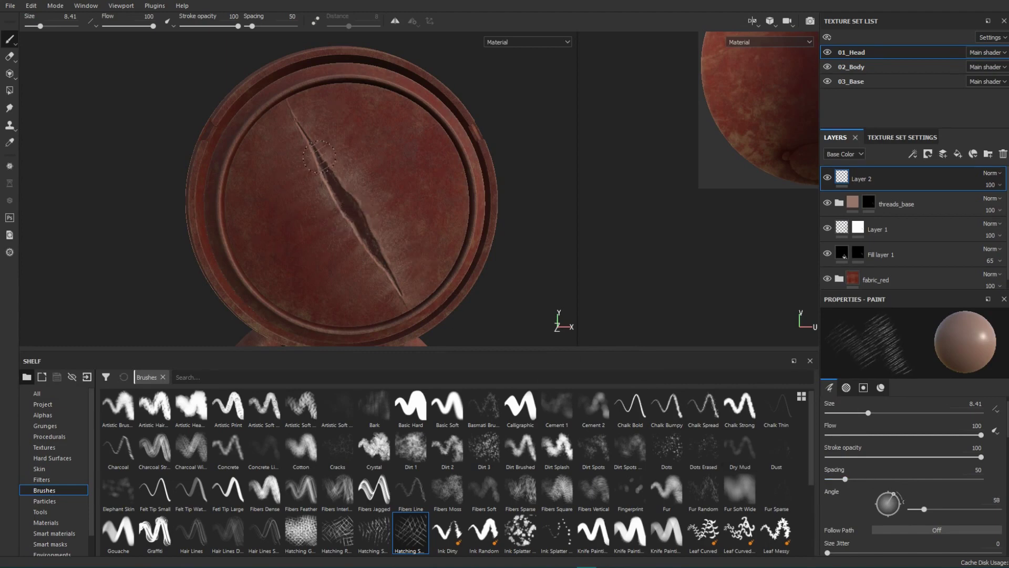
mouse_move(332, 179)
left_mouse_down()
mouse_move(356, 215)
mouse_move(327, 165)
left_mouse_up()
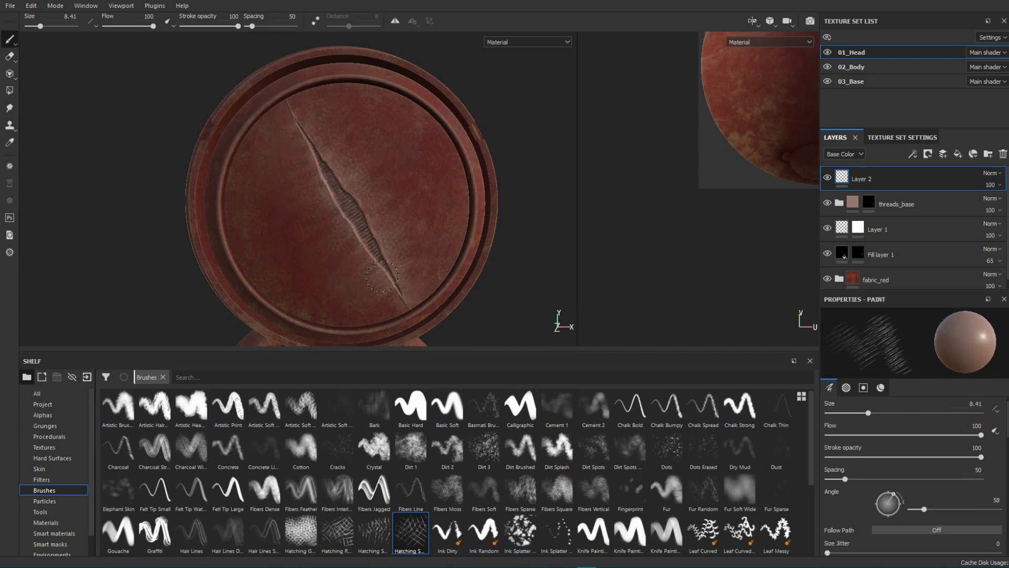
key("ctrl+z")
left_click_drag(890, 507, 897, 510)
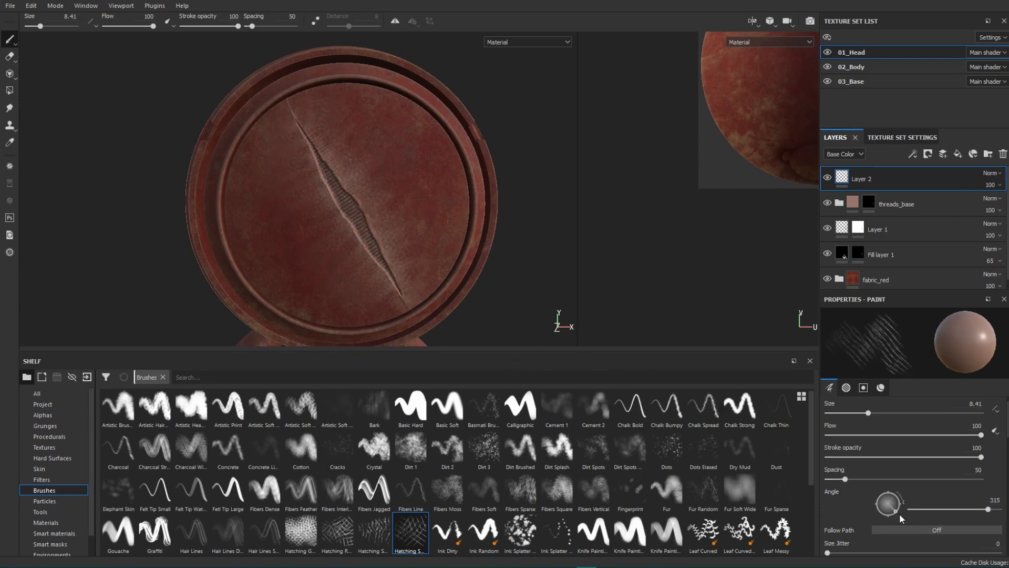
left_click_drag(895, 513, 897, 510)
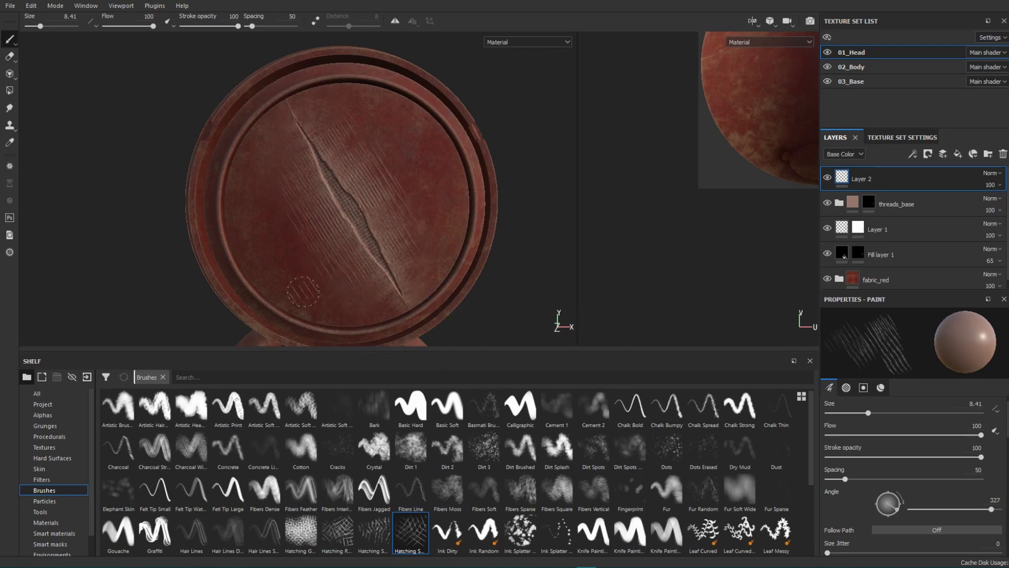
Step: Add a white mask to Layer 2 and paint out the threads outside the tear with the Chalk Bold brush
right_click(846, 176)
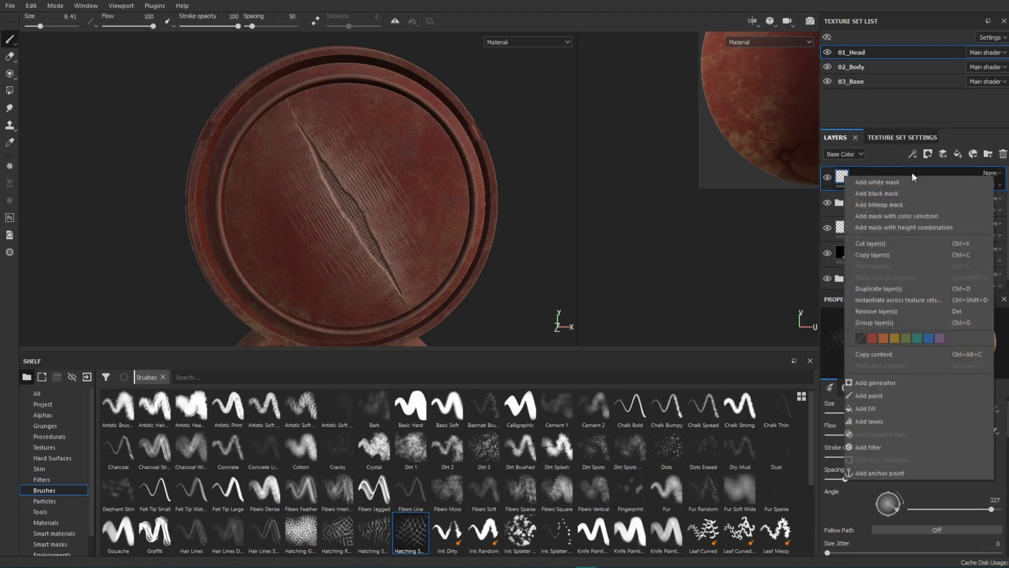
left_click(887, 182)
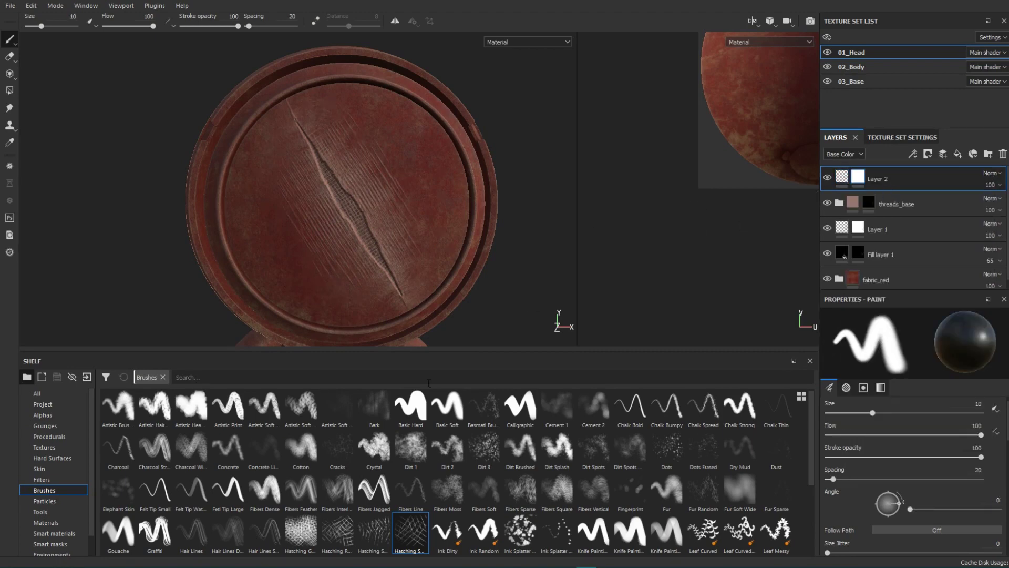
left_click(630, 407)
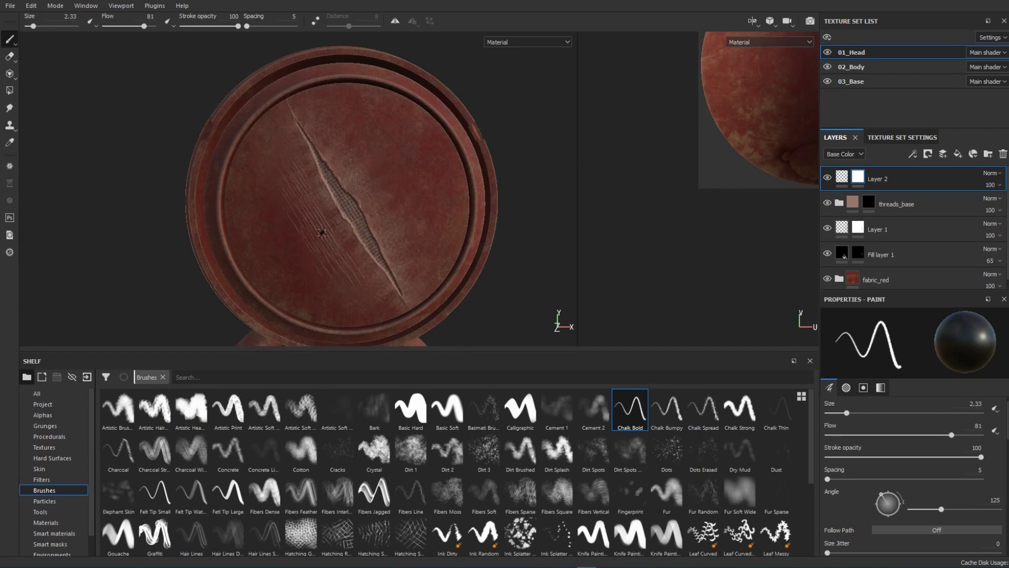
mouse_move(318, 225)
left_mouse_down()
mouse_move(342, 248)
mouse_move(320, 221)
mouse_move(347, 276)
mouse_move(315, 251)
left_mouse_up()
mouse_move(394, 189)
left_mouse_down("alt")
mouse_move(475, 251)
mouse_move(348, 167)
left_mouse_up("alt")
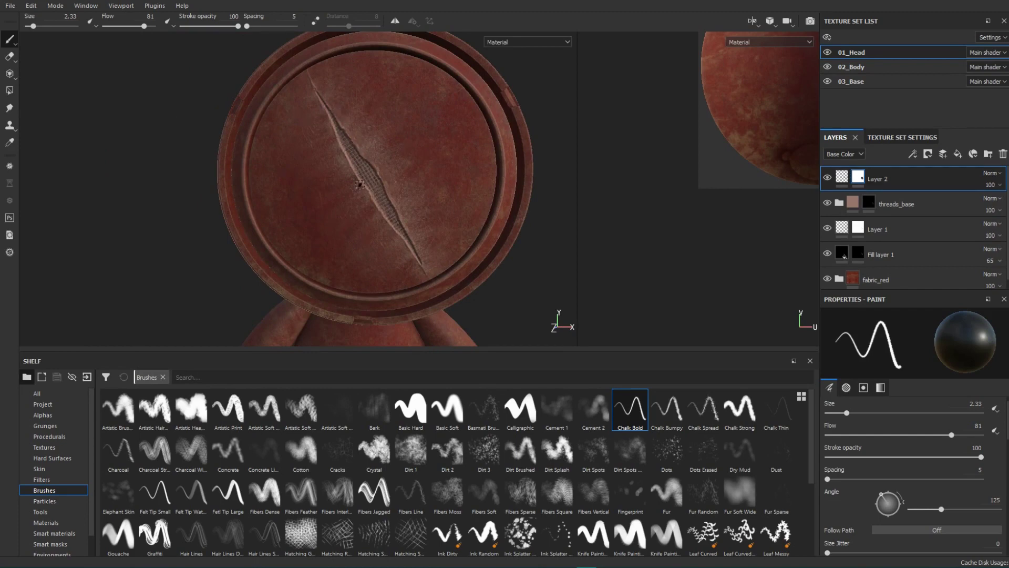
Step: Add another color-and-height paint layer above Layer 2 and set the paint height to 0.1327
left_click(943, 156)
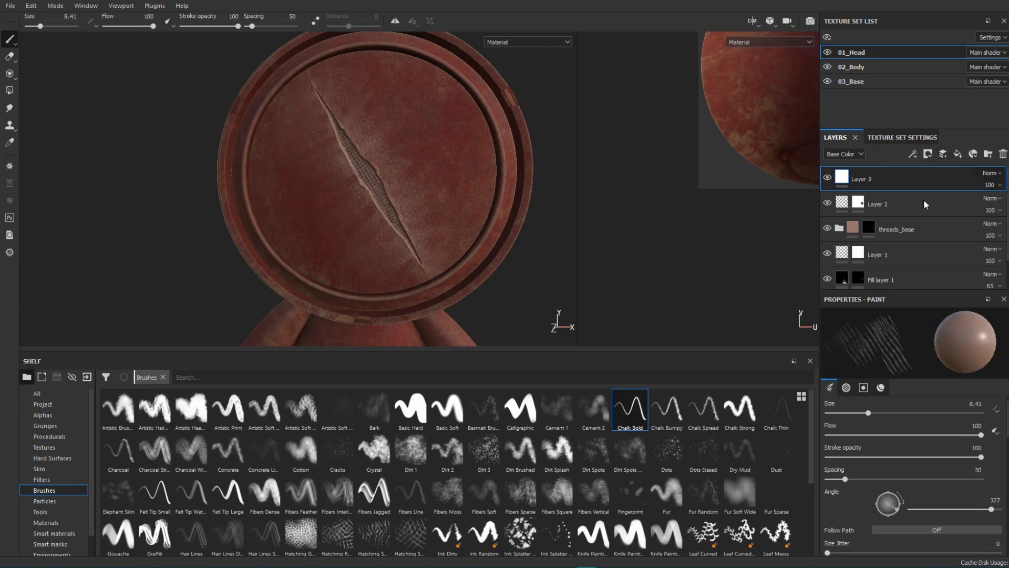
scroll(915, 472, "down", 5)
scroll(1005, 528, "down", 10)
scroll(1005, 528, "down", 1)
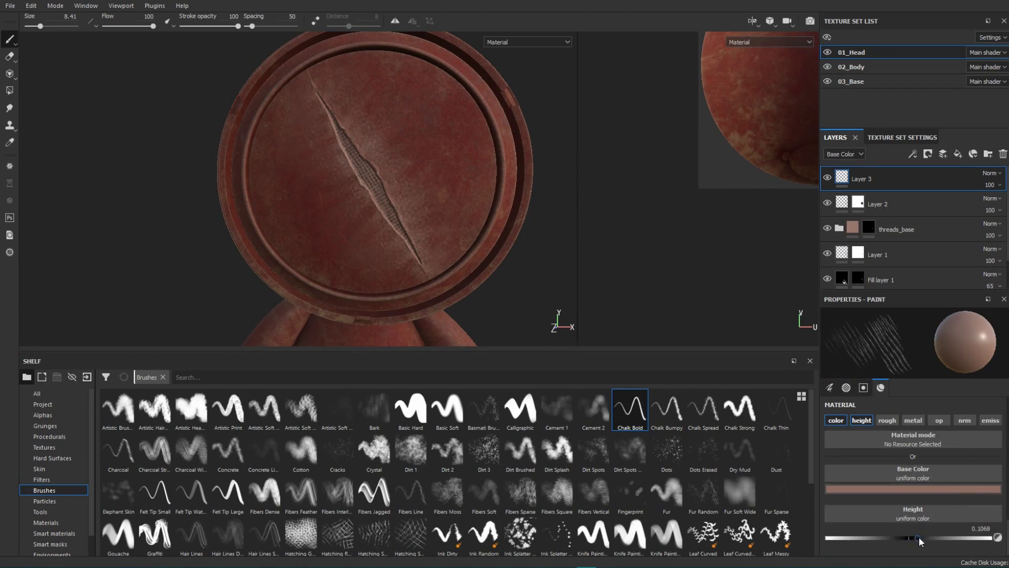
left_click_drag(918, 538, 920, 538)
Step: Paint irregular loose threads across the woven area inside the tear with the Chalk Bold brush at size 1.22
left_click(629, 418)
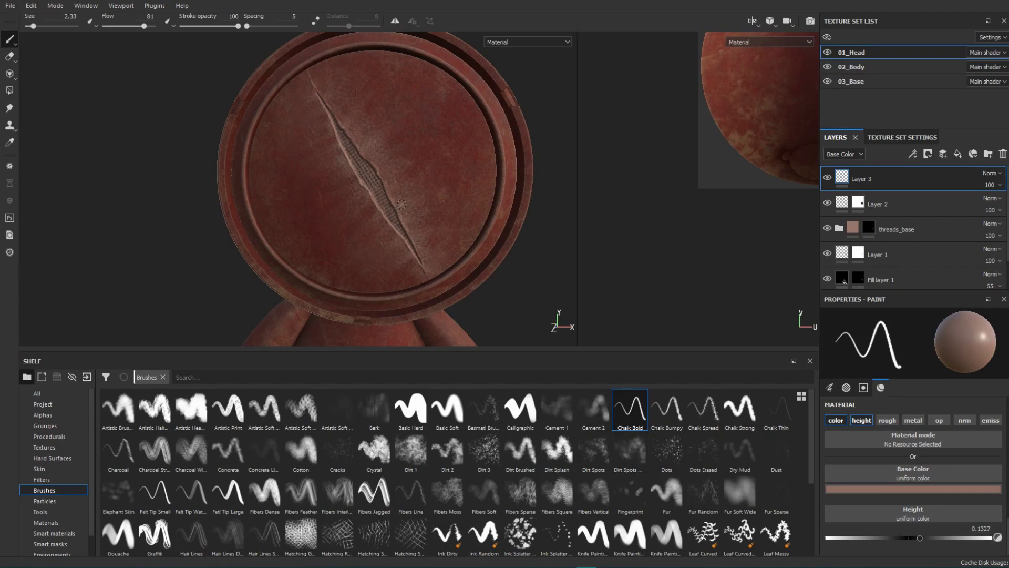
right_click_drag(359, 147, 436, 225, "alt")
right_click_drag(385, 182, 374, 183, "ctrl")
scroll(374, 183, "up", 2)
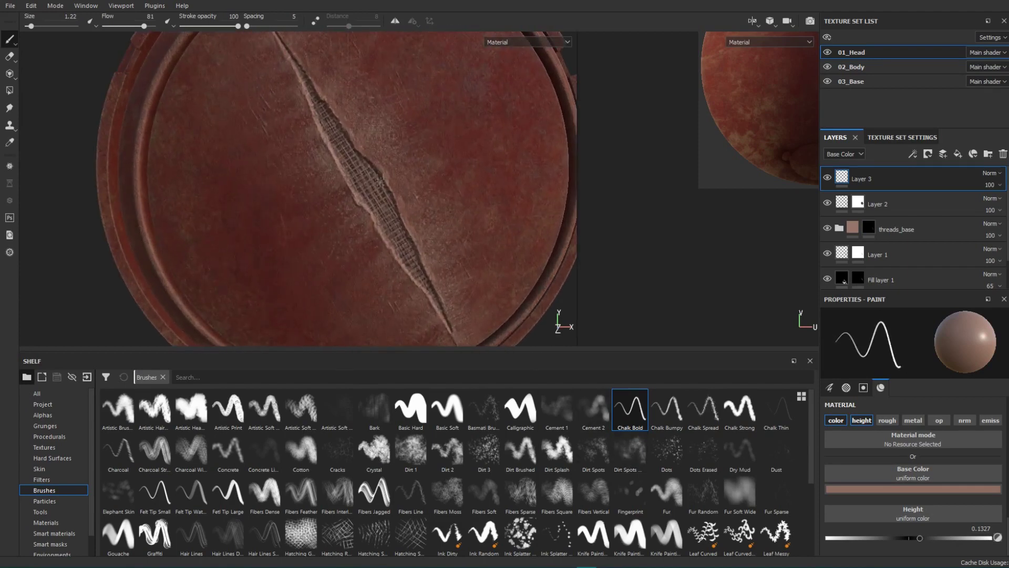
mouse_move(381, 179)
left_mouse_down()
mouse_move(376, 202)
mouse_move(373, 174)
left_mouse_up()
Step: Paint long loose threads hanging down from the left edge at the middle of the tear
left_click_drag(416, 237, 376, 235, "alt")
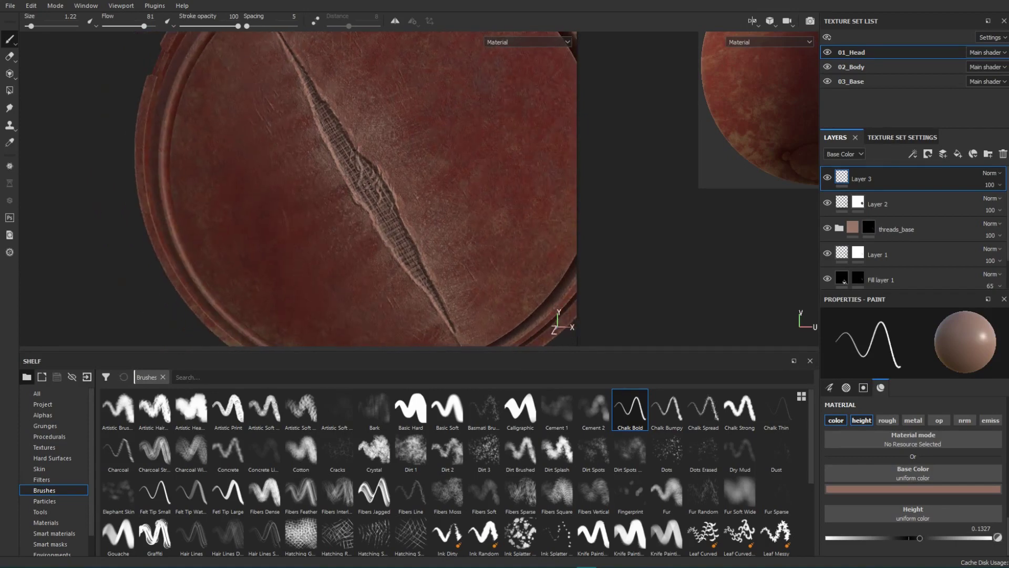
mouse_move(350, 210)
left_mouse_down()
mouse_move(350, 191)
mouse_move(349, 219)
mouse_move(371, 220)
mouse_move(371, 303)
left_mouse_up()
left_click_drag(364, 221, 362, 268)
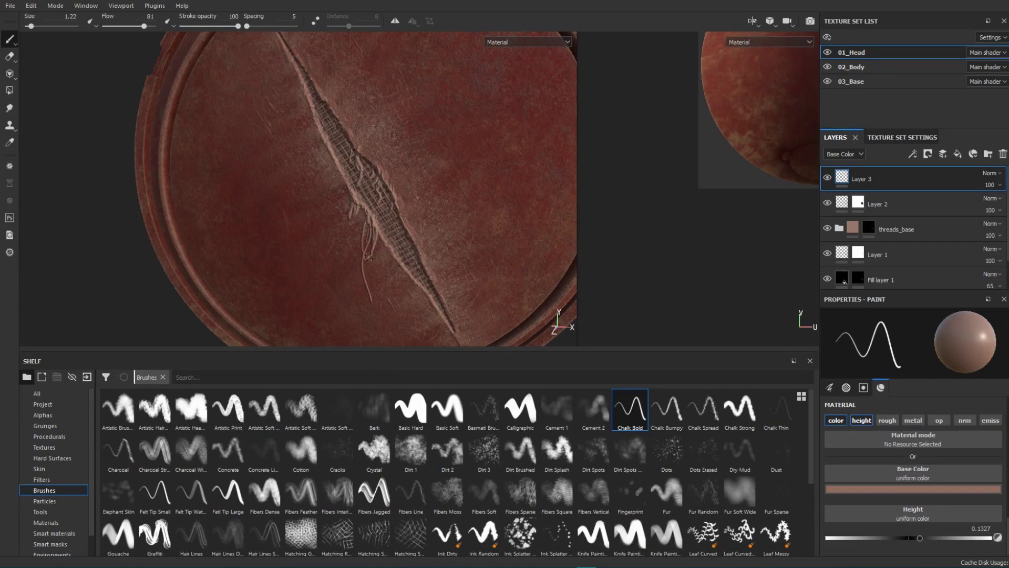
Step: Paint short frayed threads on the tear's upper left edge and along its lower right edge to the bottom tip
middle_click_drag(345, 160, 398, 202, "alt")
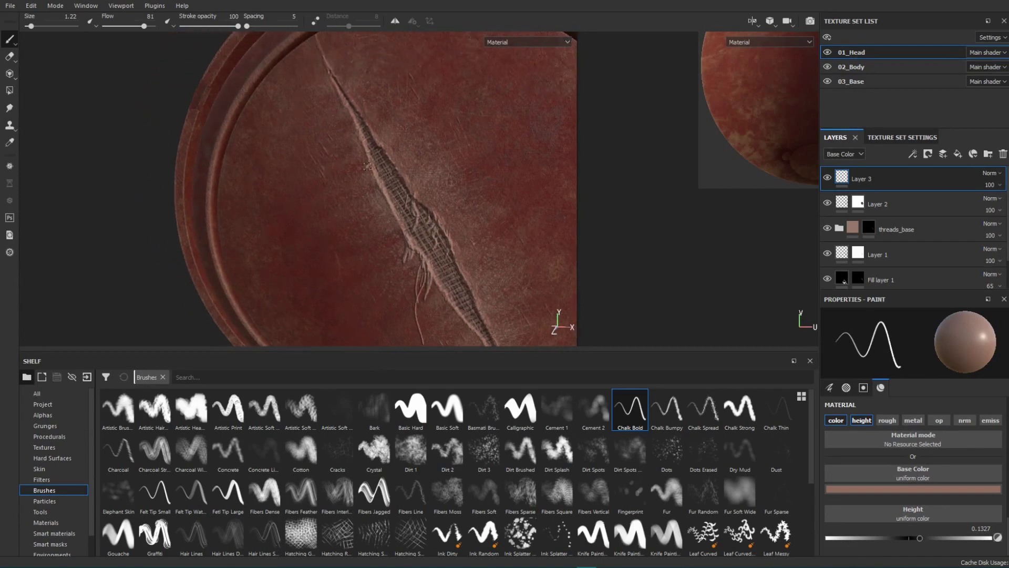
mouse_move(370, 161)
left_mouse_down()
mouse_move(375, 174)
mouse_move(367, 163)
mouse_move(384, 160)
left_mouse_up()
middle_click_drag(467, 267, 415, 149)
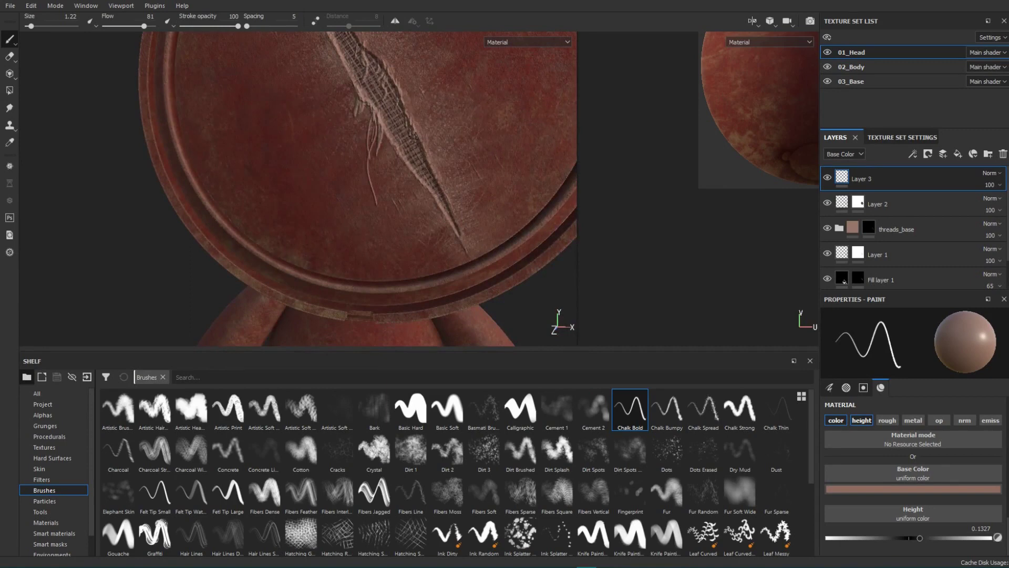
left_click_drag(419, 145, 418, 129)
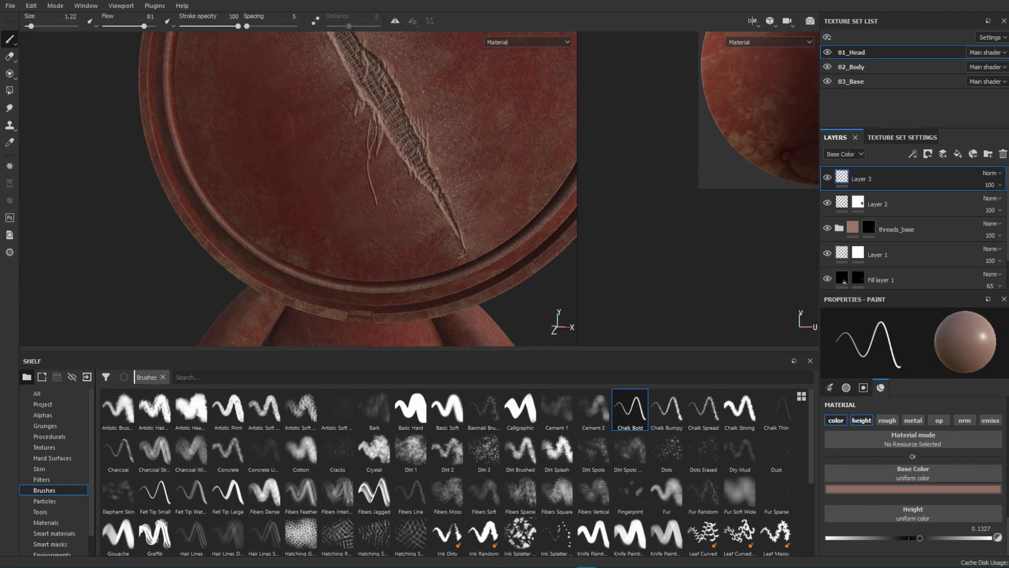
left_click_drag(462, 244, 471, 258)
Step: Paint fine frayed threads along the narrow upper end of the tear
middle_click_drag(420, 154, 515, 340, "alt")
mouse_move(370, 115)
left_mouse_down()
mouse_move(361, 84)
mouse_move(364, 97)
left_mouse_up()
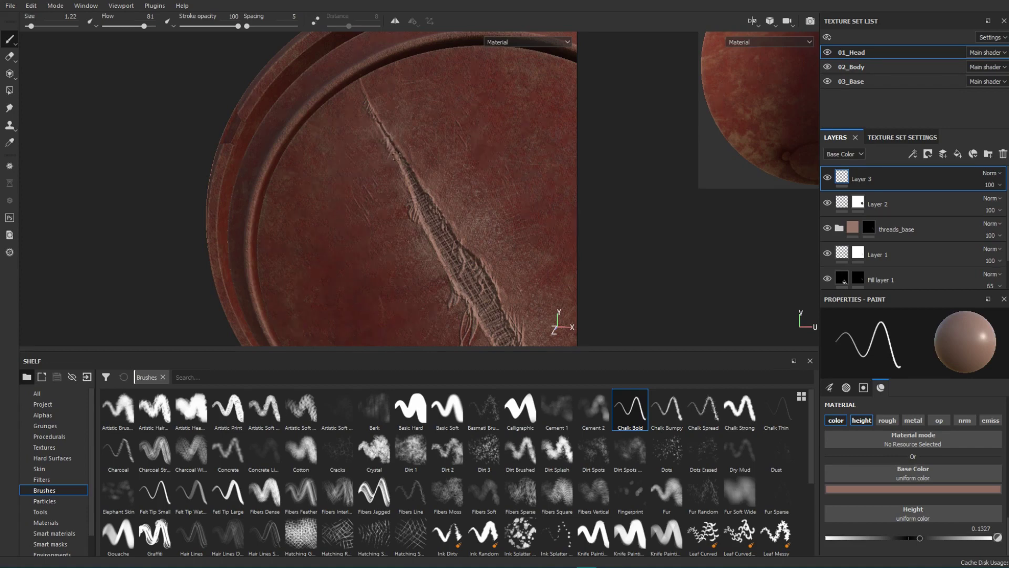
middle_click_drag(463, 251, 393, 170, "alt")
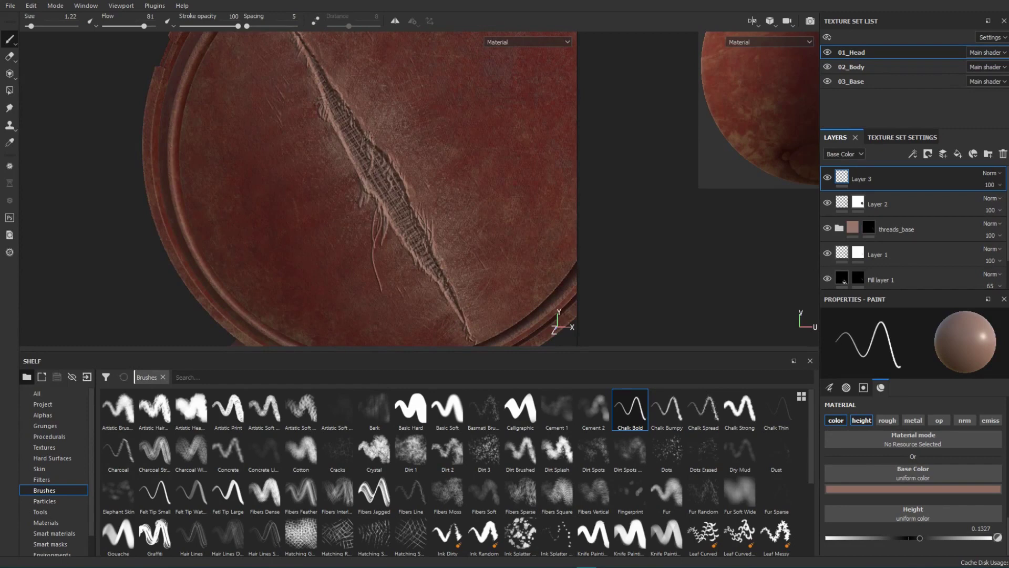
Step: Set Layer 3's opacity to 61 in the Height channel
mouse_move(442, 176)
right_mouse_down("alt")
mouse_move(400, 159)
mouse_move(358, 182)
right_mouse_up("alt")
left_click_drag(359, 182, 362, 160, "alt")
right_click_drag(363, 160, 421, 184, "alt")
mouse_move(420, 184)
left_mouse_down("alt")
mouse_move(404, 157)
mouse_move(394, 182)
mouse_move(402, 178)
left_mouse_up("alt")
left_click(860, 154)
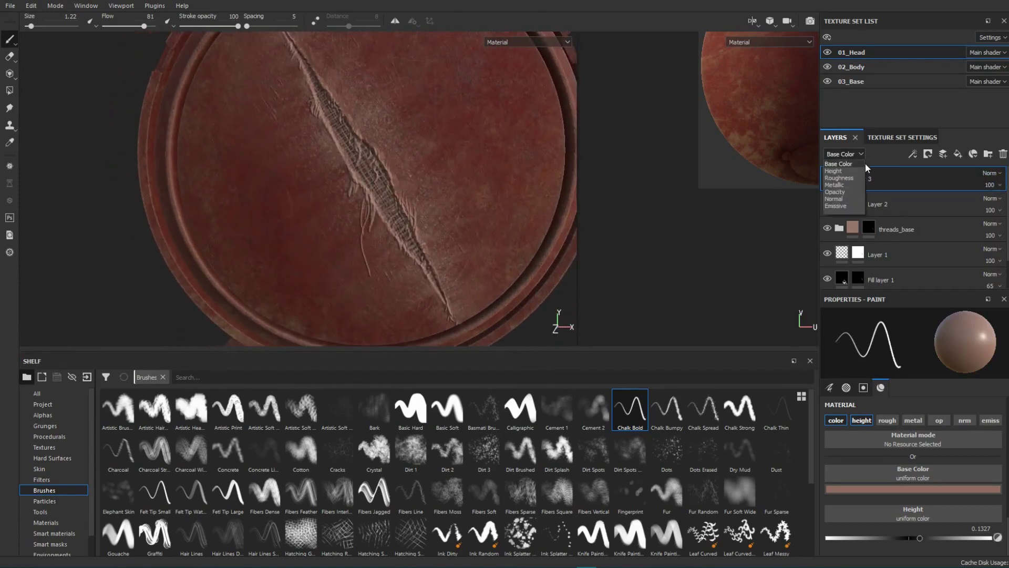
left_click(849, 170)
left_click(991, 173)
left_click(980, 184)
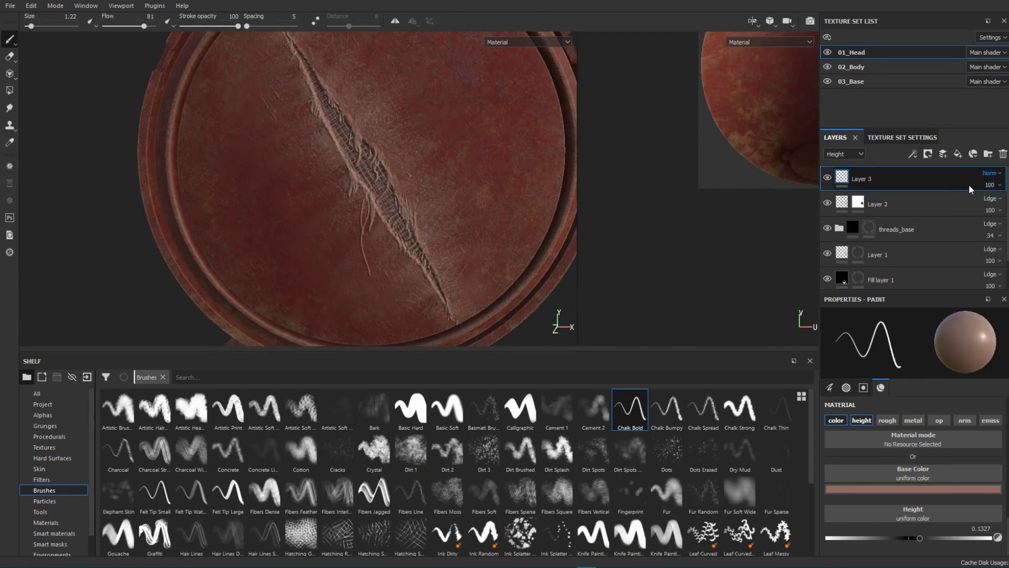
left_click(991, 185)
left_click(1007, 203)
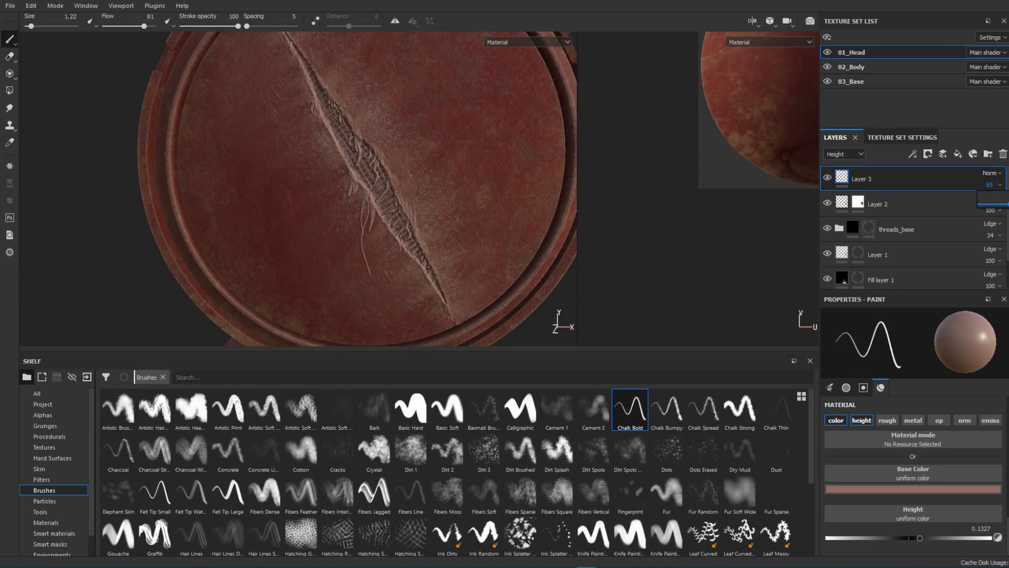
left_click_drag(1007, 203, 1002, 203)
Step: Erase the long loose threads hanging from the tear's lower left edge, using the Chalk Bold brush as eraser at size 0.92
middle_click_drag(354, 203, 379, 205, "alt")
left_click_drag(377, 203, 384, 227)
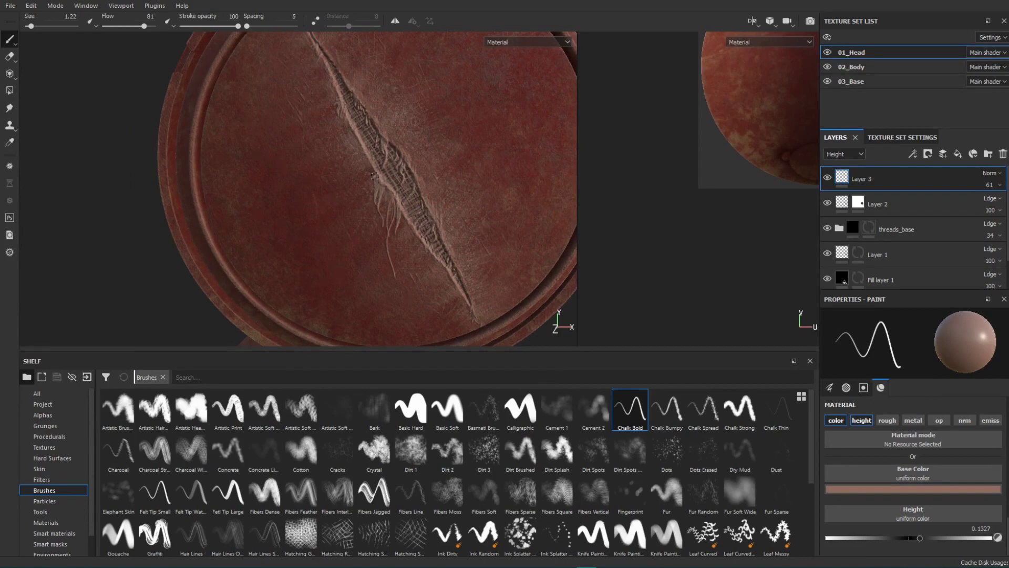
middle_click_drag(427, 208, 448, 287, "alt")
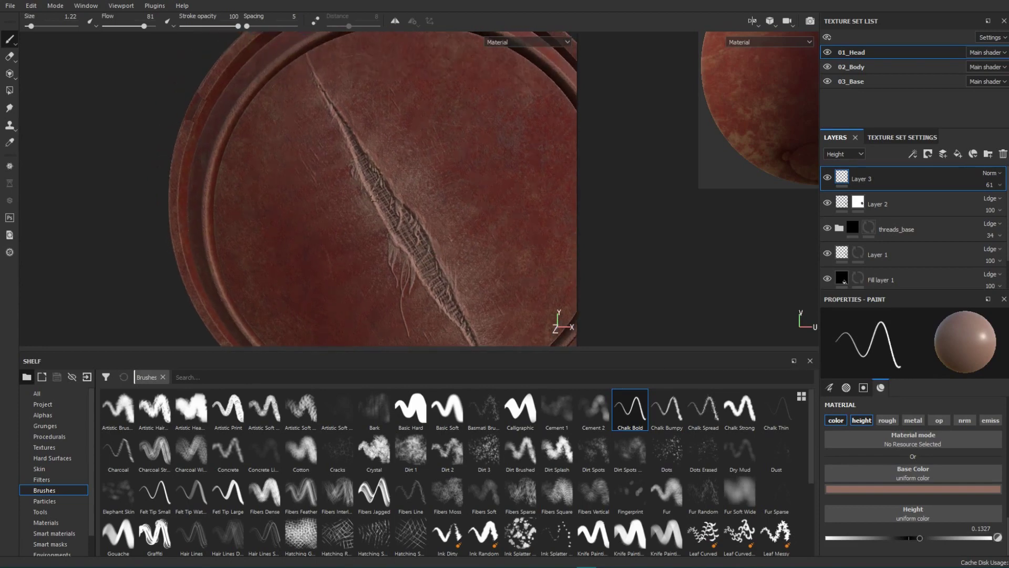
left_click_drag(396, 178, 428, 197, "alt")
middle_click_drag(398, 167, 404, 208, "alt")
scroll(399, 202, "up", 1)
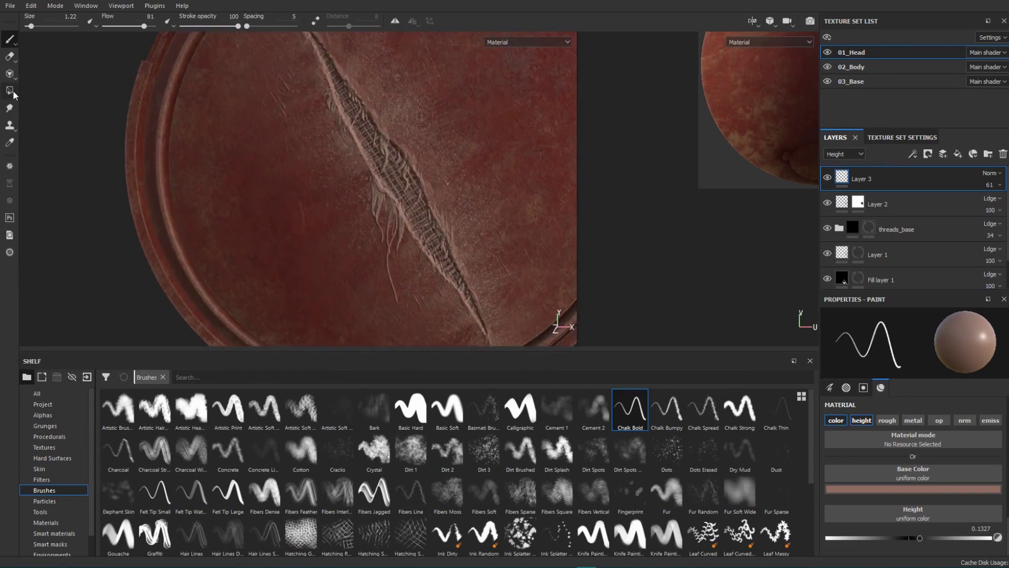
left_click(10, 57)
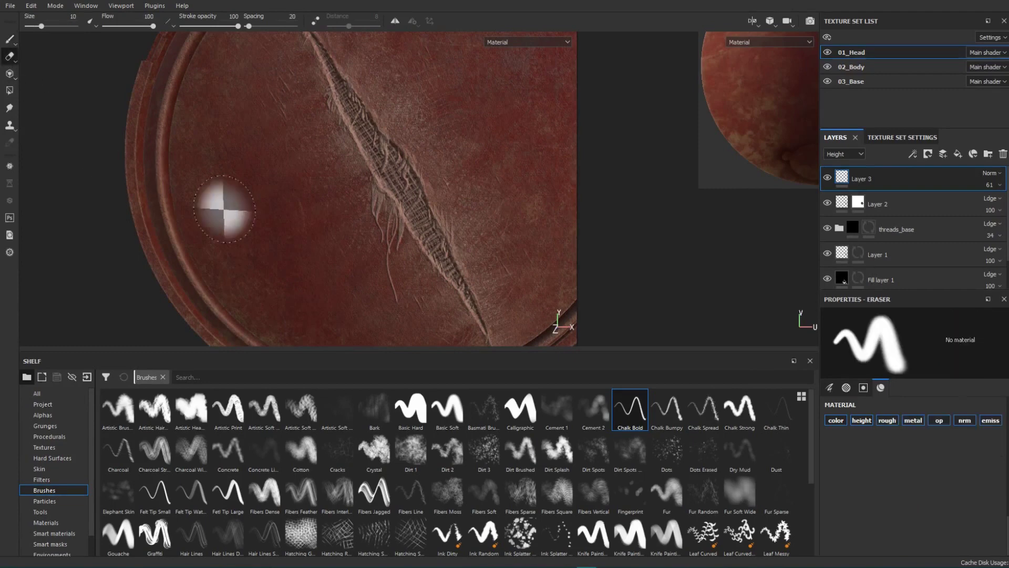
left_click(616, 390)
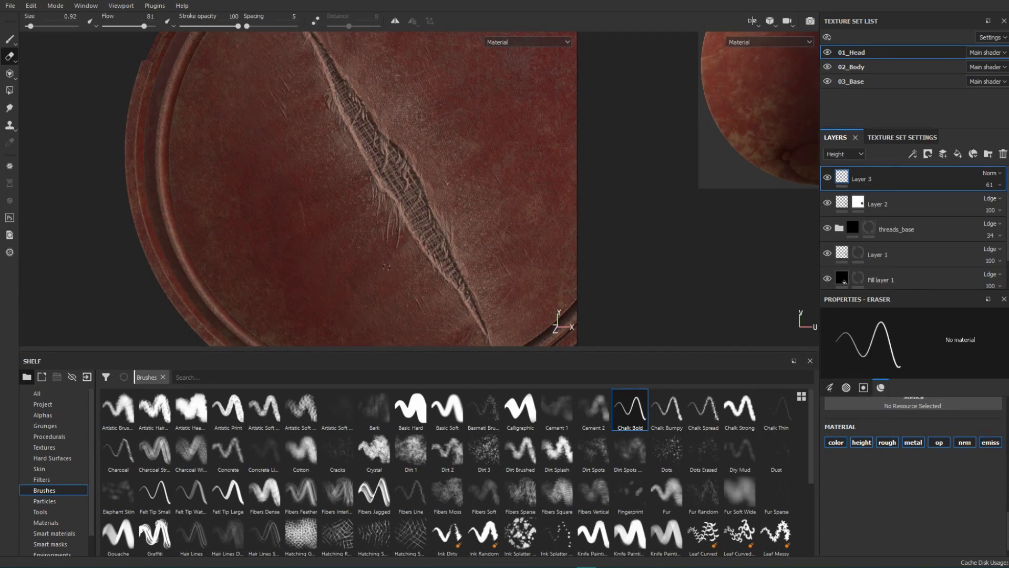
Step: Examine the trimmed tear on the whole head from a distance and from different angles
scroll(457, 202, "down", 2)
left_click_drag(457, 202, 400, 210, "alt")
scroll(351, 174, "down", 3)
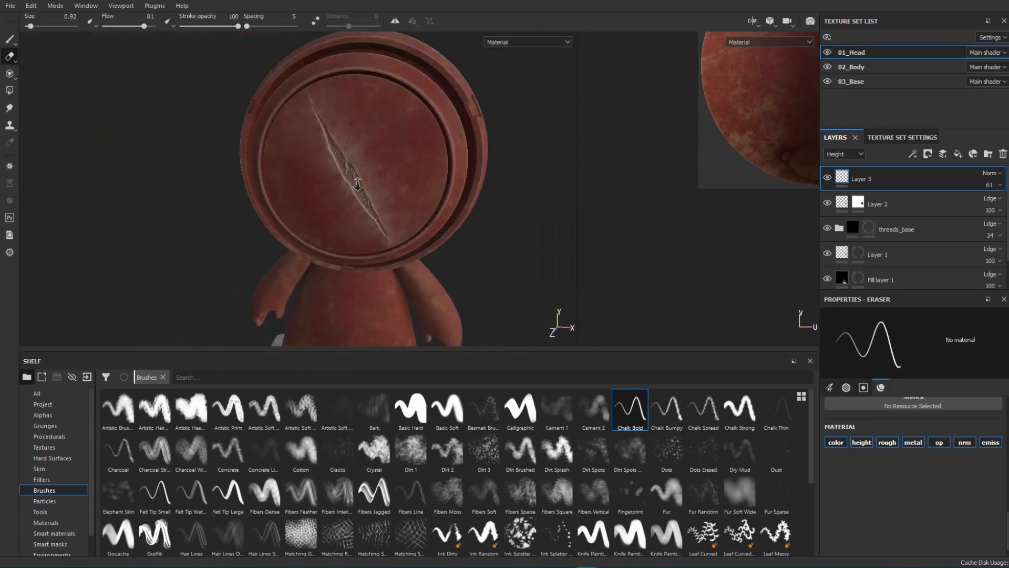
left_click_drag(351, 124, 347, 157, "alt")
scroll(385, 284, "up", 2)
middle_click_drag(386, 284, 370, 263, "alt")
scroll(376, 208, "up", 1)
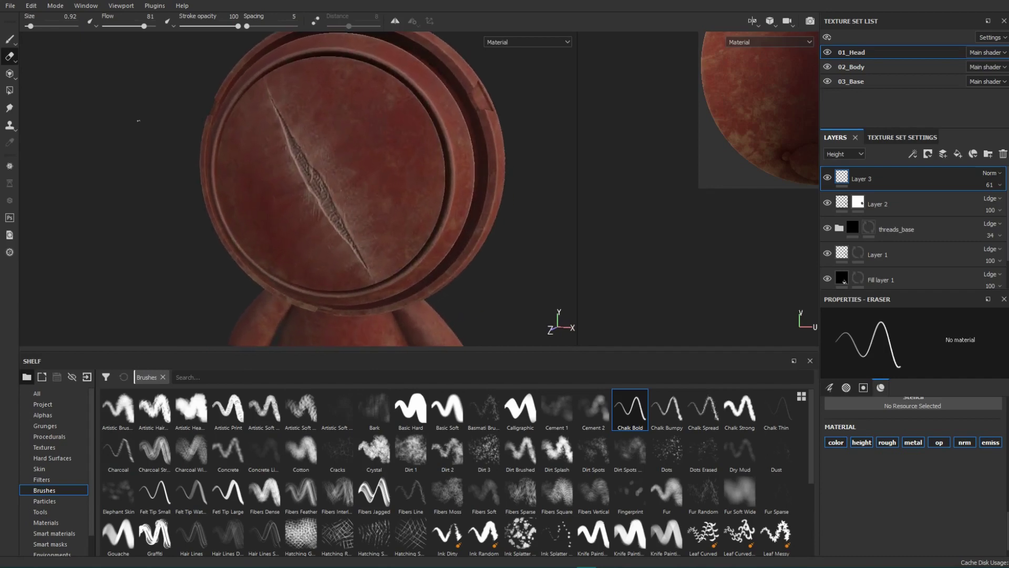
Step: Set the paint height to 0.3139 and paint raised threads over the woven area and the tear's narrow upper end
key("1")
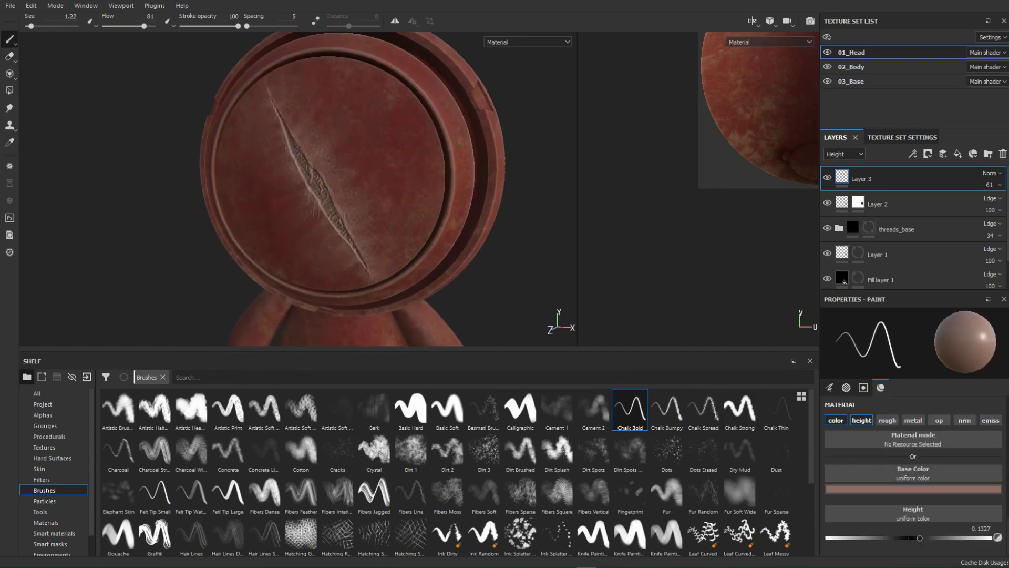
left_click_drag(932, 539, 935, 540)
left_click_drag(338, 215, 358, 209, "alt")
right_click_drag(356, 209, 363, 303, "alt")
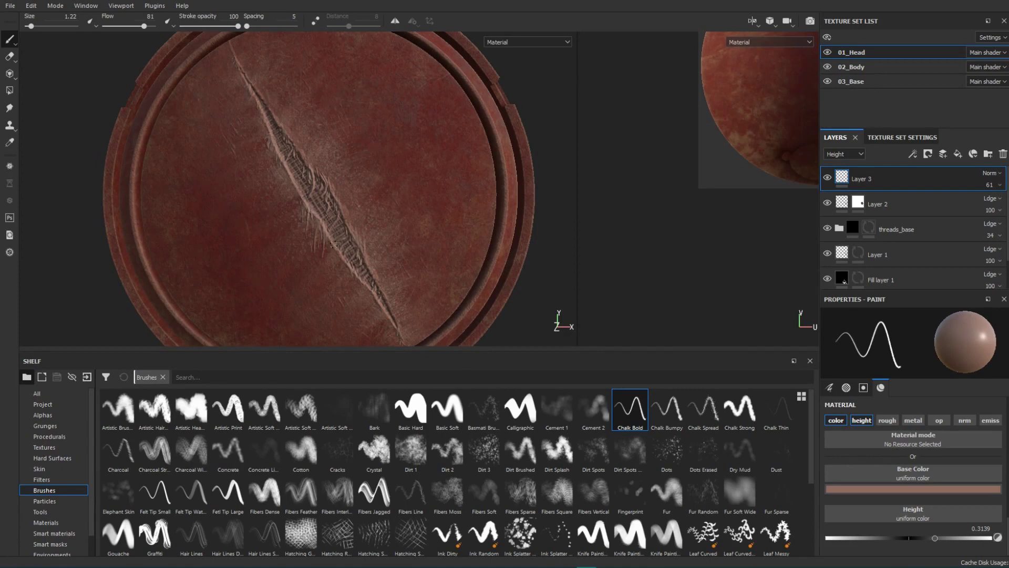
left_click_drag(336, 250, 376, 229, "alt")
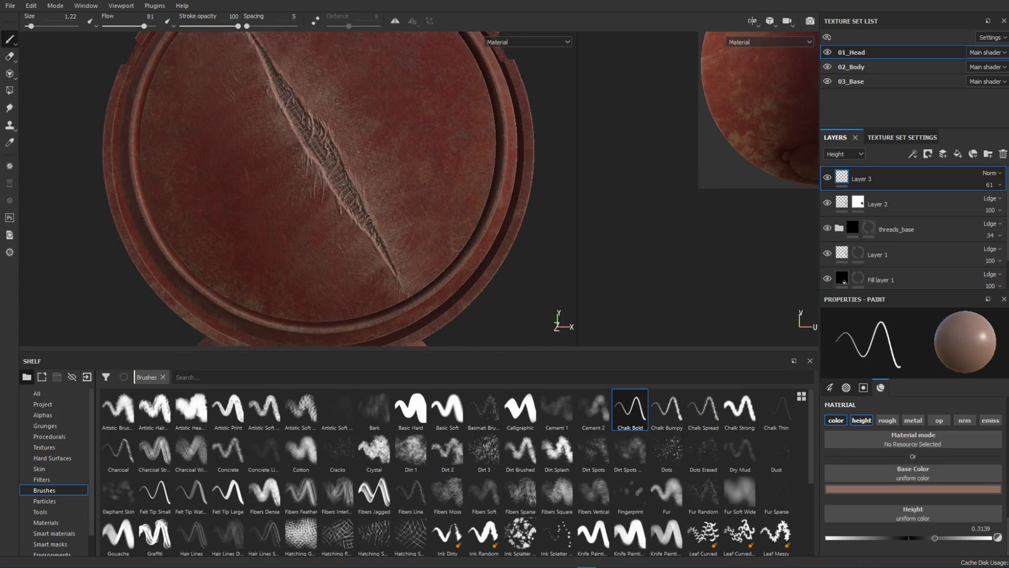
left_click_drag(367, 218, 319, 180, "alt")
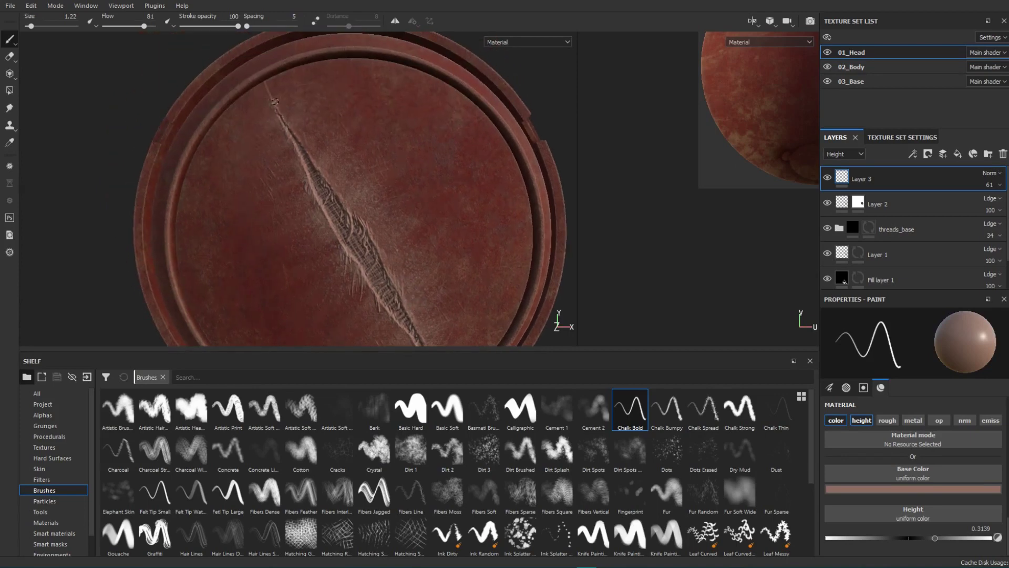
left_click_drag(273, 111, 293, 152)
Step: Paint a small separate frayed scratch on the red face, to the upper right of the main tear
middle_click_drag(418, 223, 399, 207, "alt")
right_click_drag(399, 207, 305, 108, "alt")
mouse_move(360, 121)
left_mouse_down("alt")
mouse_move(336, 149)
mouse_move(371, 226)
mouse_move(426, 176)
mouse_move(466, 185)
mouse_move(368, 210)
left_mouse_up("alt")
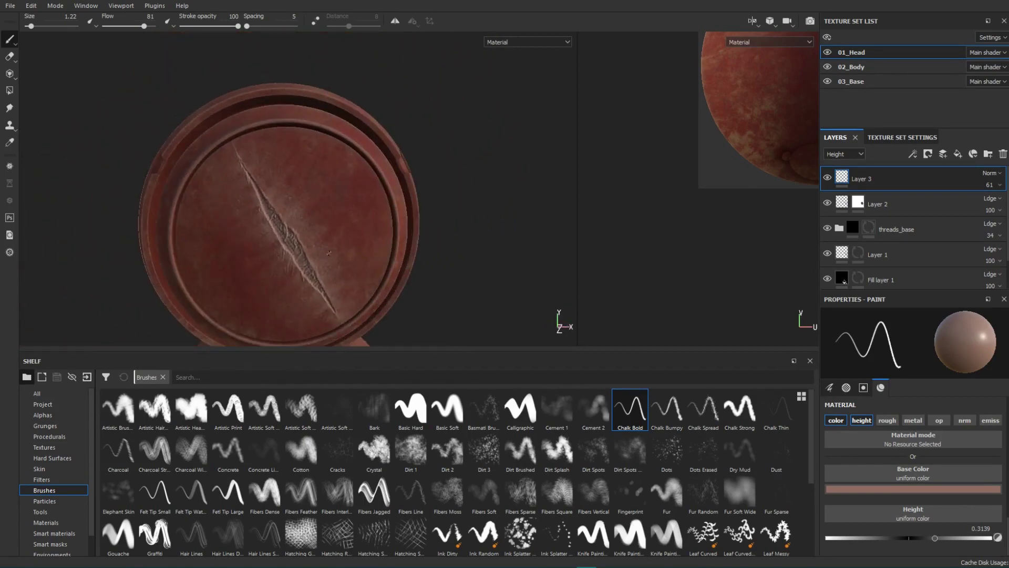
middle_click_drag(340, 256, 320, 244, "alt")
scroll(329, 234, "up", 2)
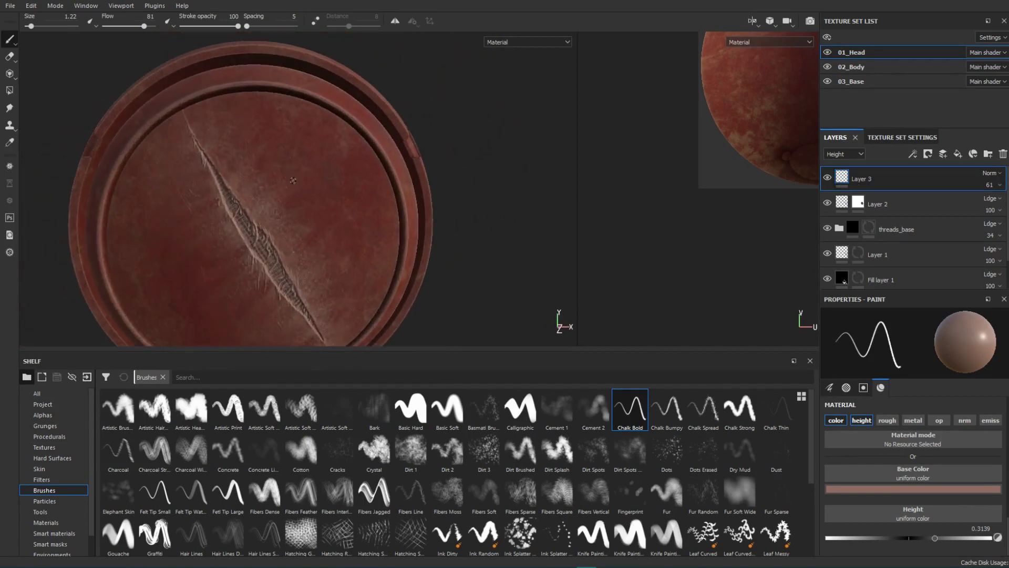
left_click_drag(270, 147, 305, 189)
Step: Smudge the small frayed scratch into the surface with the smudge_001 brush at size 2.68
left_click(9, 108)
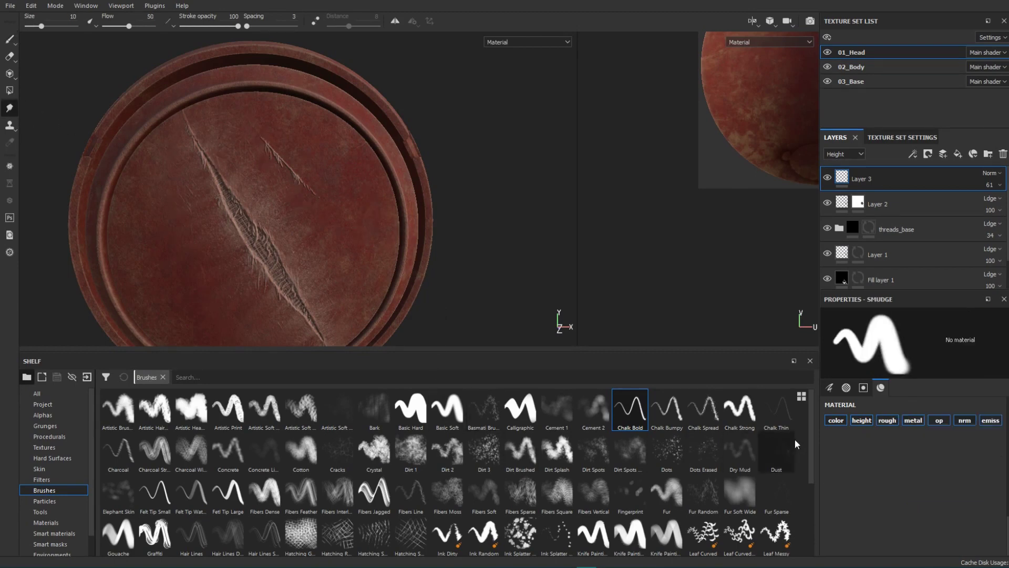
scroll(812, 478, "down", 1)
left_click(301, 492)
key("bracketleft")
key("bracketleft")
key("bracketleft")
key("bracketleft")
key("bracketleft")
left_click_drag(278, 166, 270, 139)
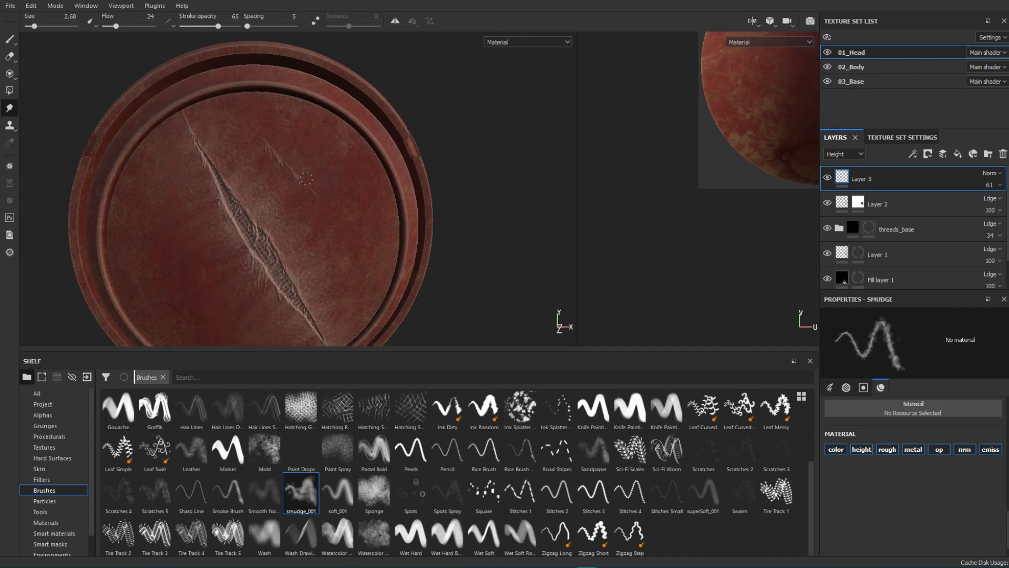
Step: Paint fresh frayed fibres over the smudged scratch and add two small thread snags below it near the face's right rim
mouse_move(378, 184)
right_mouse_down("alt")
mouse_move(335, 184)
mouse_move(302, 164)
right_mouse_up("alt")
left_click(12, 41)
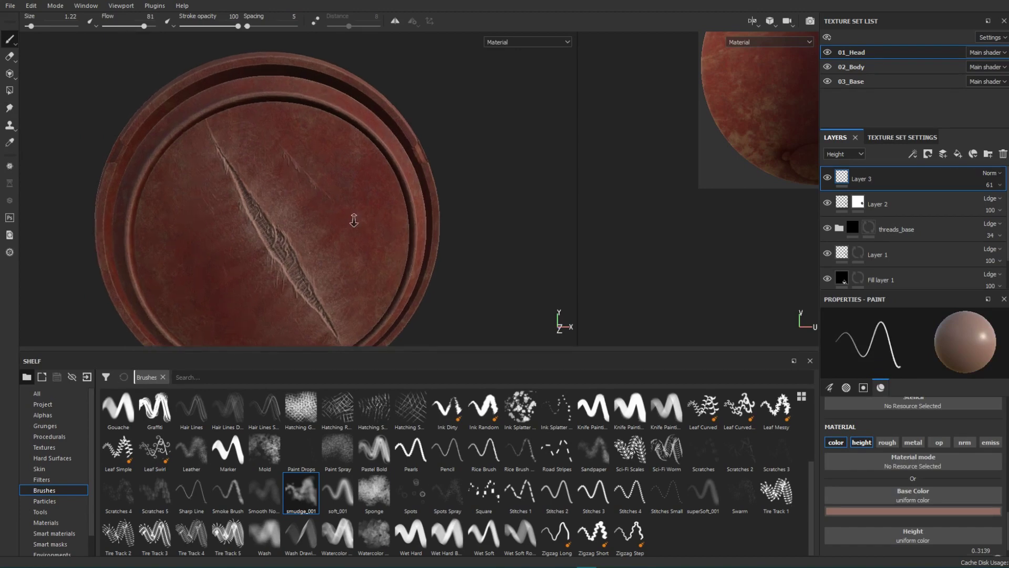
scroll(297, 164, "up", 2)
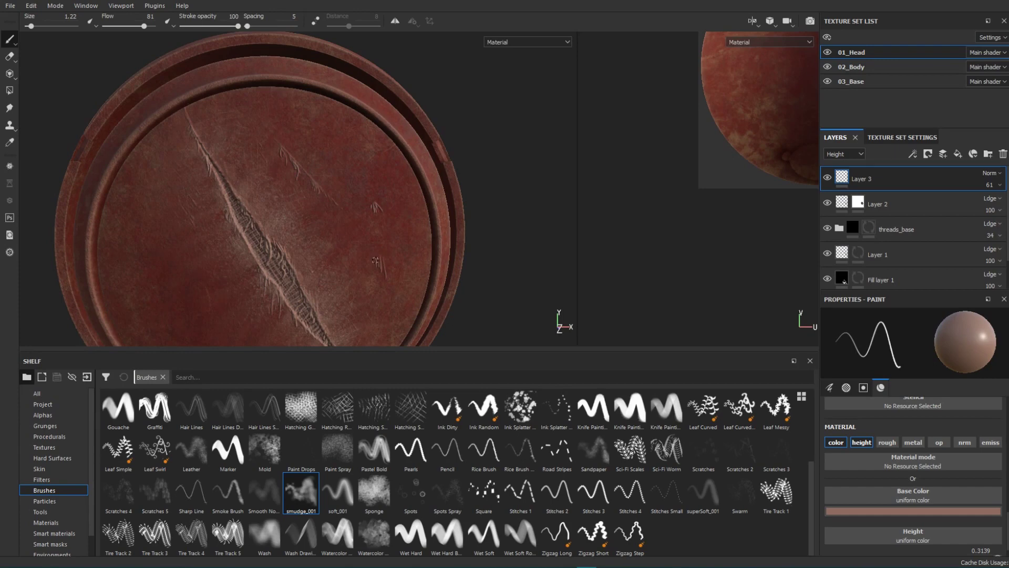
Step: Examine the tear and the small frayed scratches on the head from several angles and distances
right_click_drag(573, 264, 494, 252, "alt")
middle_click_drag(430, 257, 441, 221, "alt")
left_click_drag(399, 221, 367, 169, "alt")
right_click_drag(367, 169, 374, 198, "alt")
middle_click_drag(374, 199, 352, 146, "alt")
left_click_drag(394, 200, 324, 198, "alt")
middle_click_drag(370, 205, 309, 231, "alt")
right_click_drag(309, 231, 356, 314, "alt")
left_click_drag(356, 313, 433, 285, "alt")
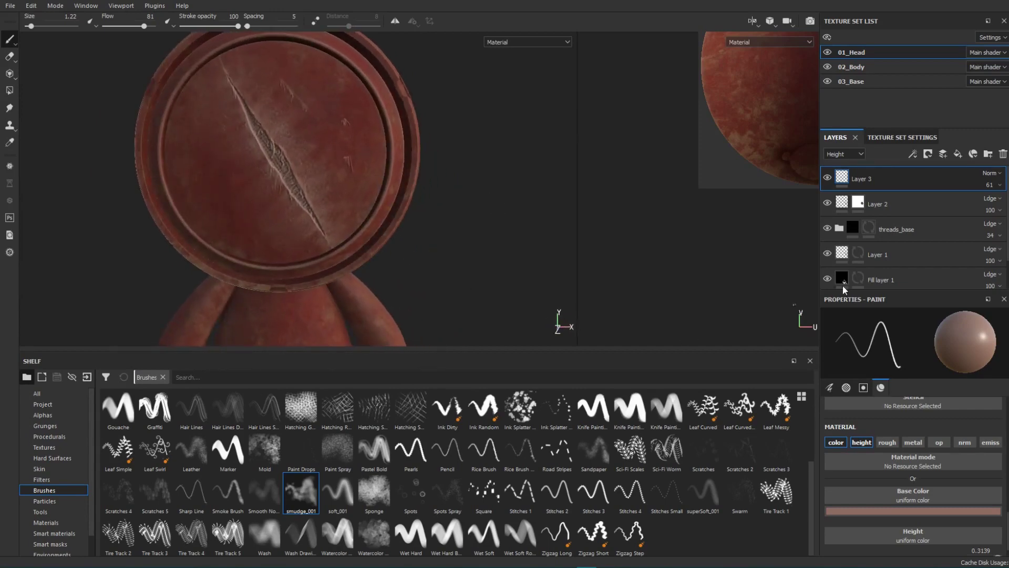
Step: Hide Layer 3, Layer 2, threads_base and Layer 1, and show them again one by one to compare the tear's build-up
left_click(828, 180)
left_click(827, 203)
left_click(827, 227)
left_click_drag(1007, 244, 1008, 270)
left_click(827, 219)
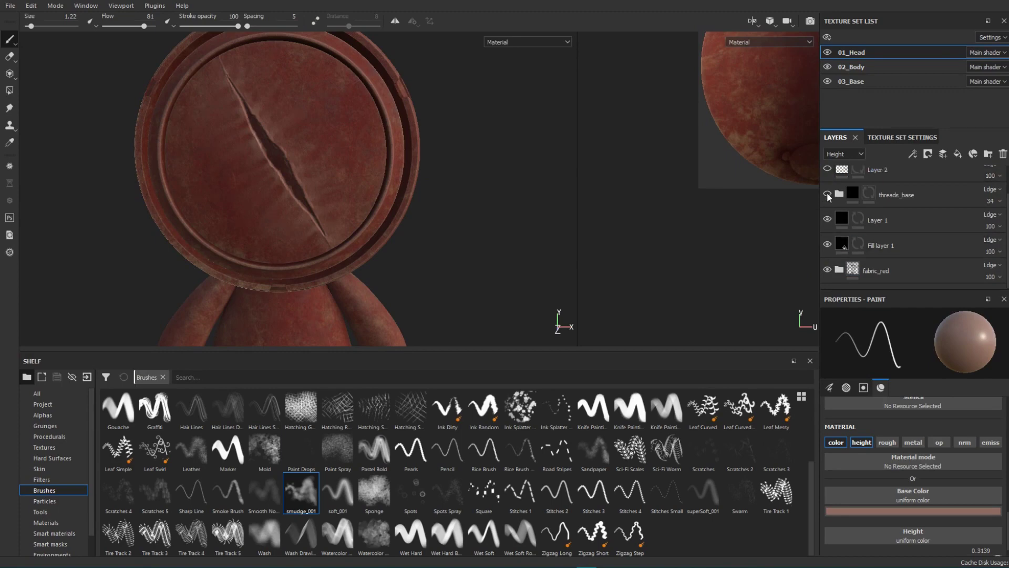
left_click_drag(1007, 275, 1006, 243)
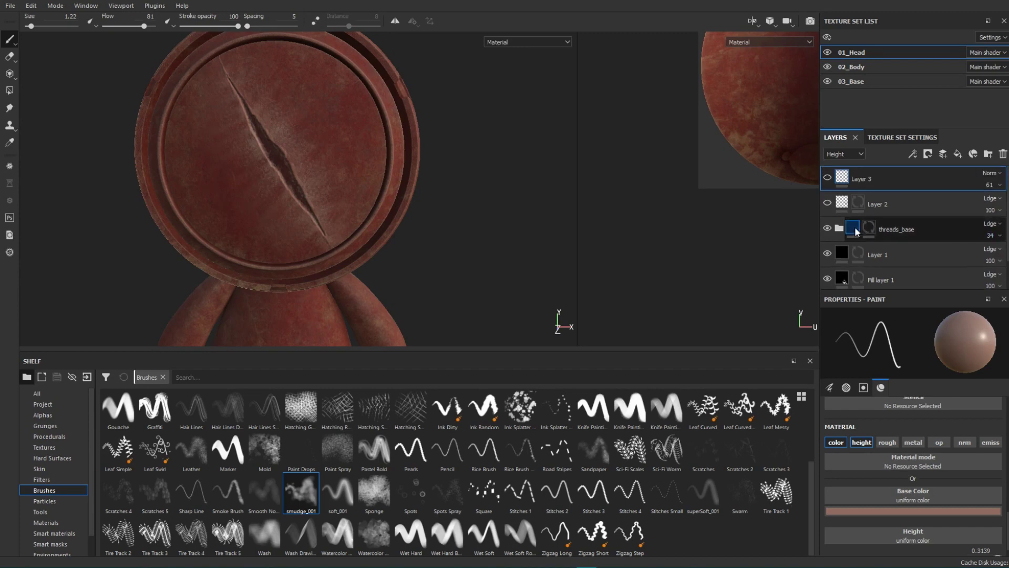
left_click(828, 202)
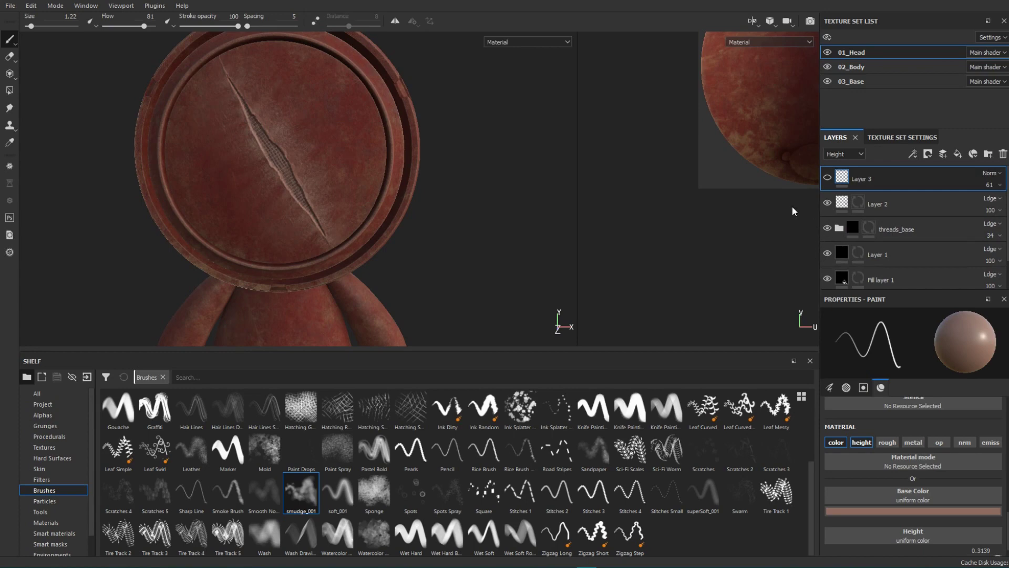
left_click(827, 177)
Step: Examine the completed tear on the full character from a distance
middle_click_drag(348, 249, 433, 214, "alt")
right_click_drag(433, 214, 401, 120, "alt")
left_click_drag(437, 211, 423, 192, "alt")
right_click_drag(423, 192, 385, 194, "alt")
middle_click_drag(385, 194, 351, 187, "alt")
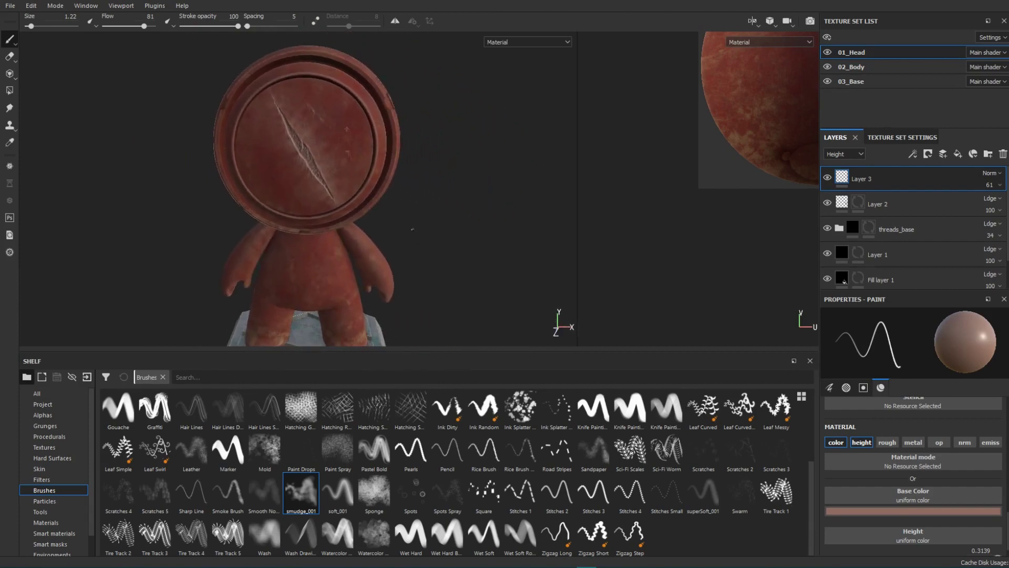